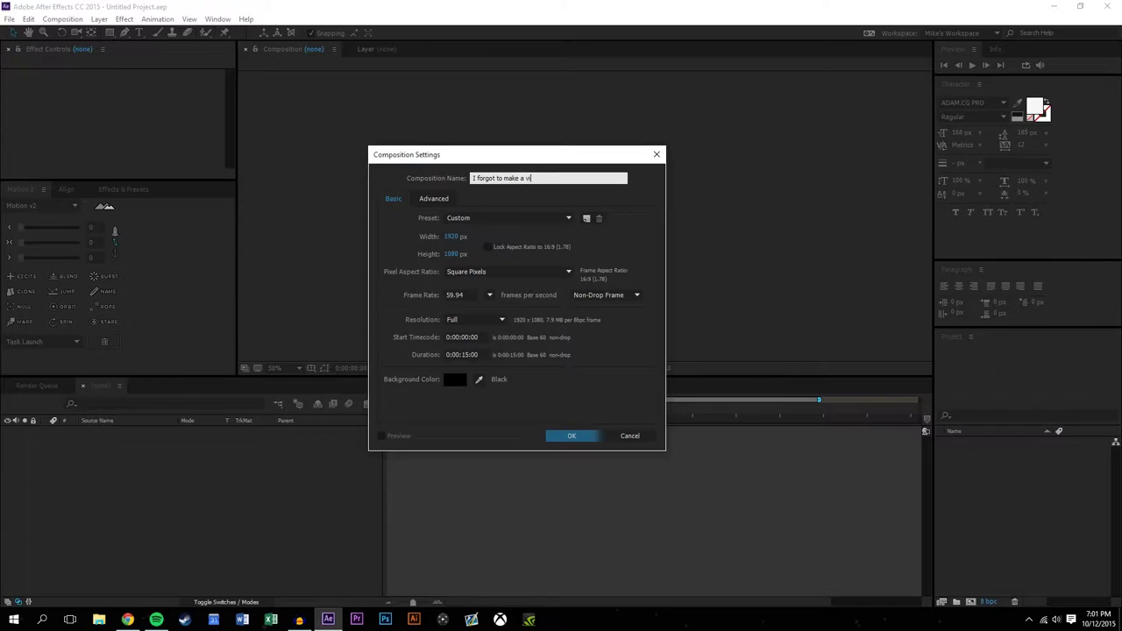
Create the 1920 x 1080 composition "I forgot to make a video" and give the composition viewer more height.
click(570, 435)
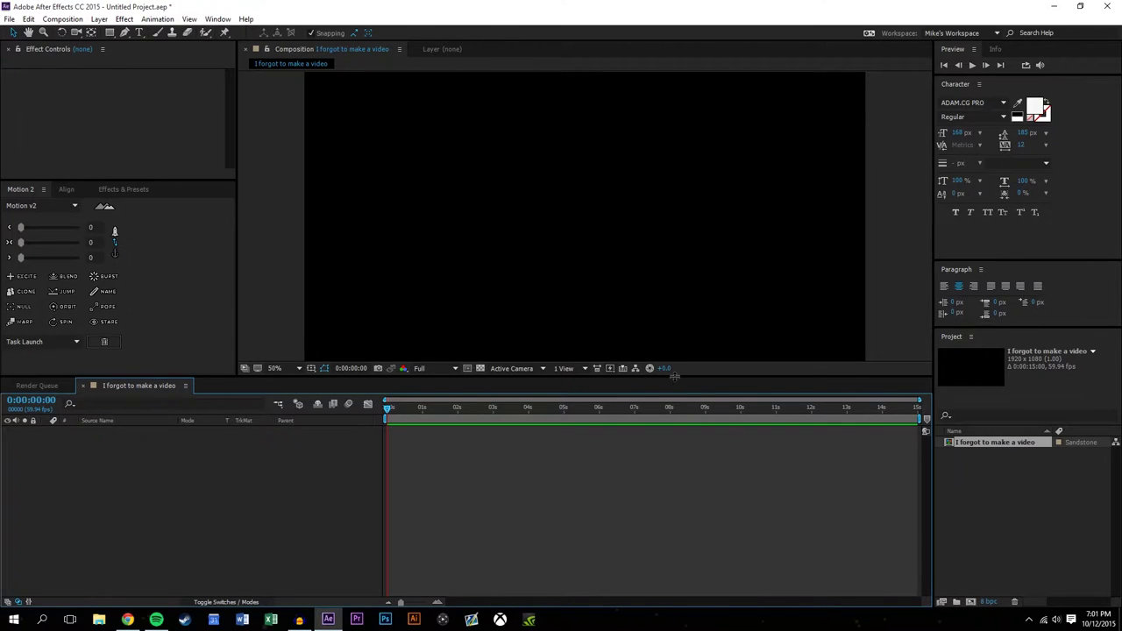
drag(674, 376, 676, 434)
scroll(833, 318, down, 2)
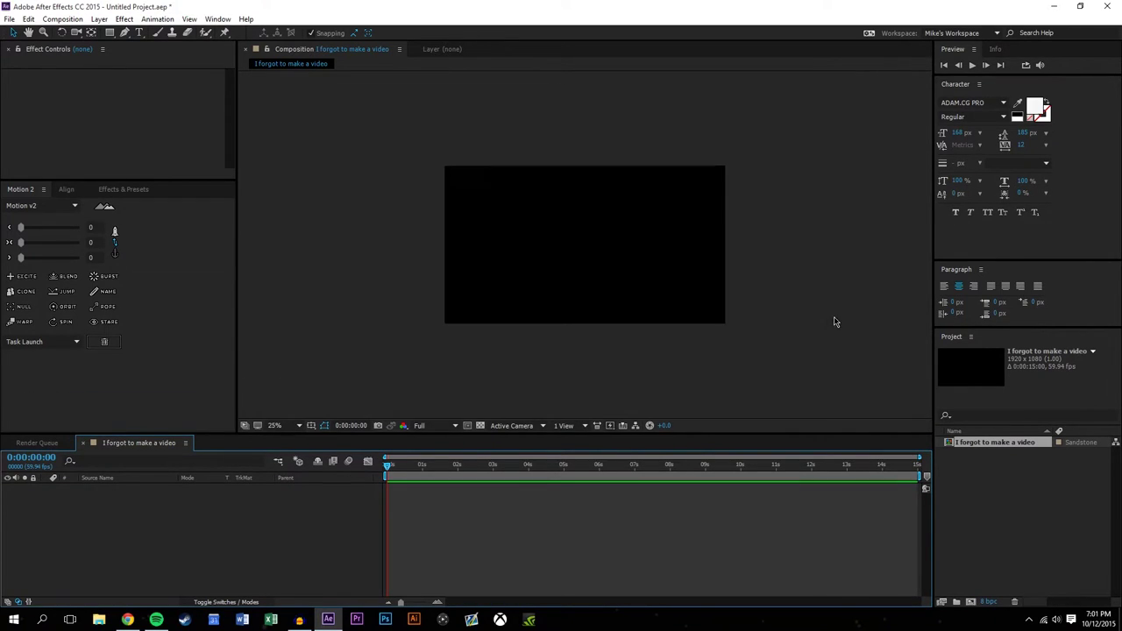
Draw a filled square shape near the middle of the composition.
click(109, 32)
drag(545, 192, 645, 292)
click(13, 32)
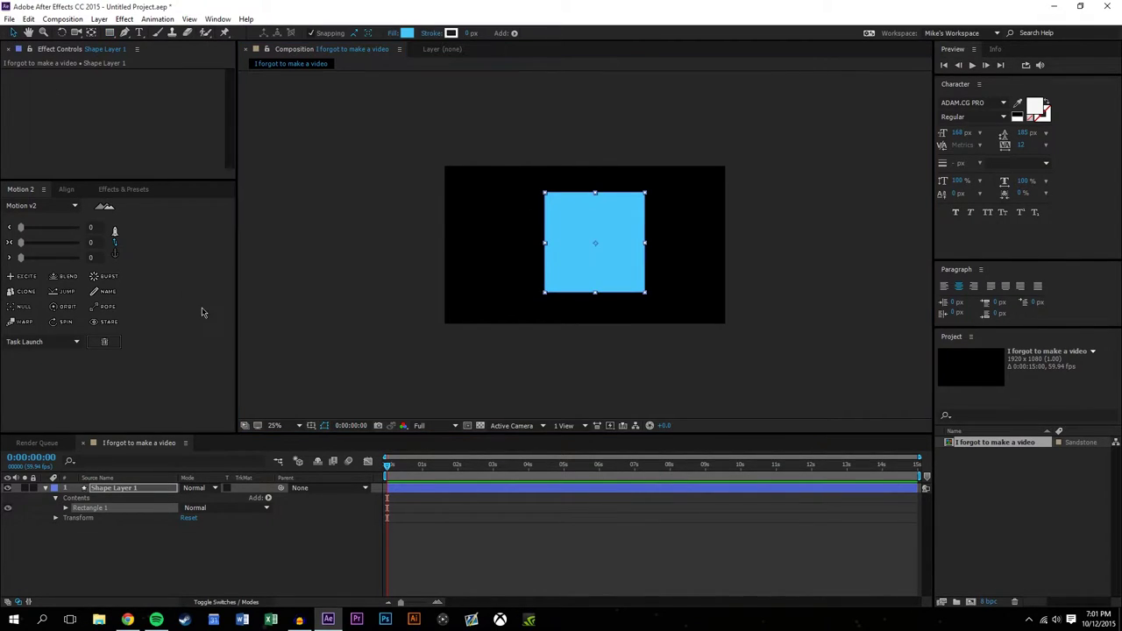
Move the anchor point of the blue square to the square's own center.
click(118, 189)
click(70, 189)
click(20, 189)
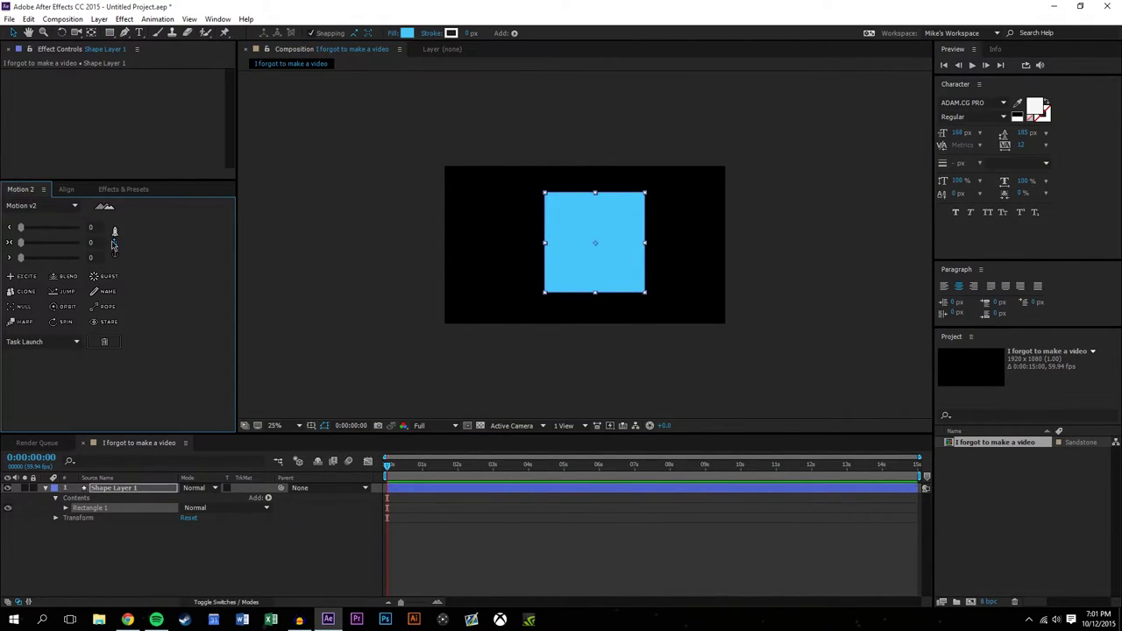
click(411, 306)
click(601, 245)
key(y)
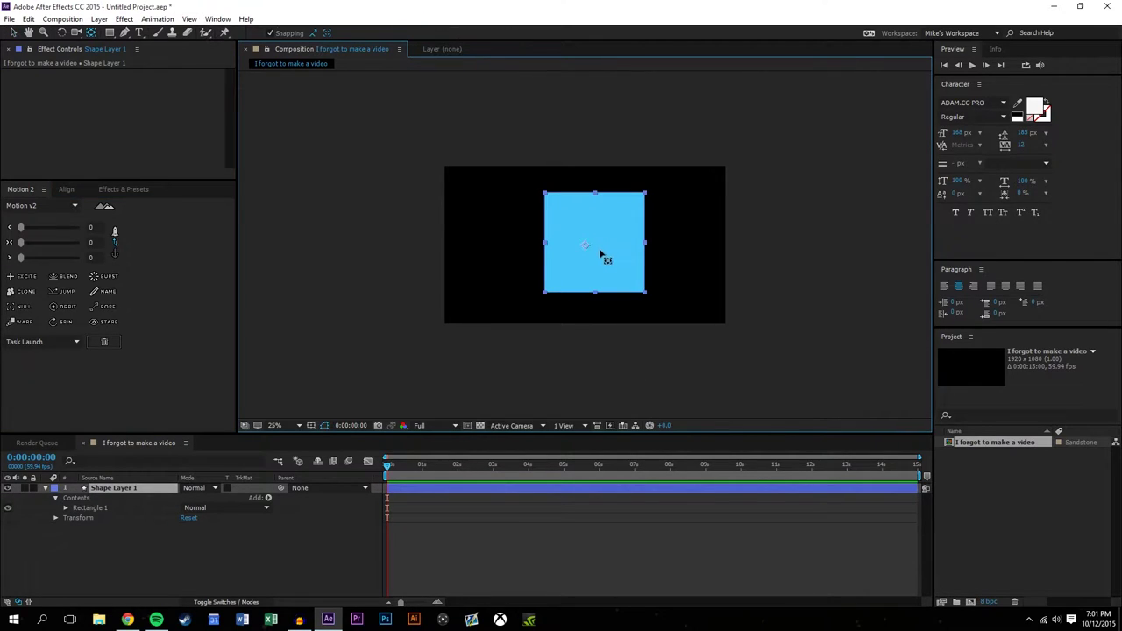
drag(586, 248, 595, 243)
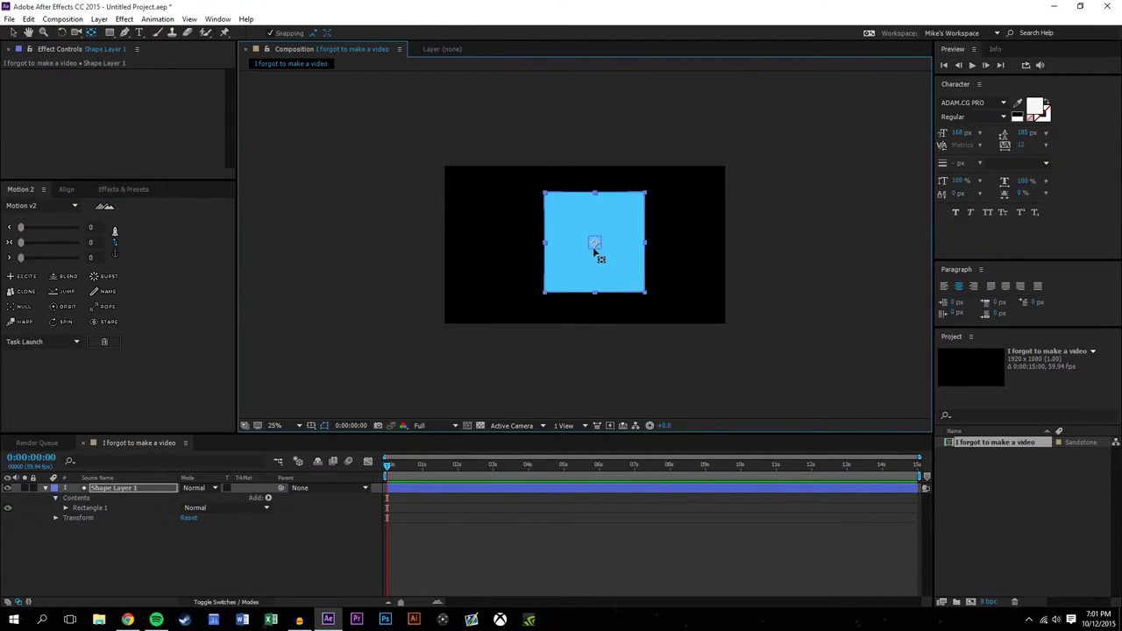
Align the square to the composition's center, both vertically and horizontally.
click(67, 189)
click(92, 218)
click(31, 218)
Give the square a white stroke about 48 px wide.
click(12, 34)
click(431, 160)
click(562, 211)
drag(471, 33, 511, 33)
mouse_move(784, 61)
mouse_down()
mouse_move(776, 69)
mouse_move(795, 74)
mouse_up()
Set the square's fill to None so only the outline is drawn.
click(393, 33)
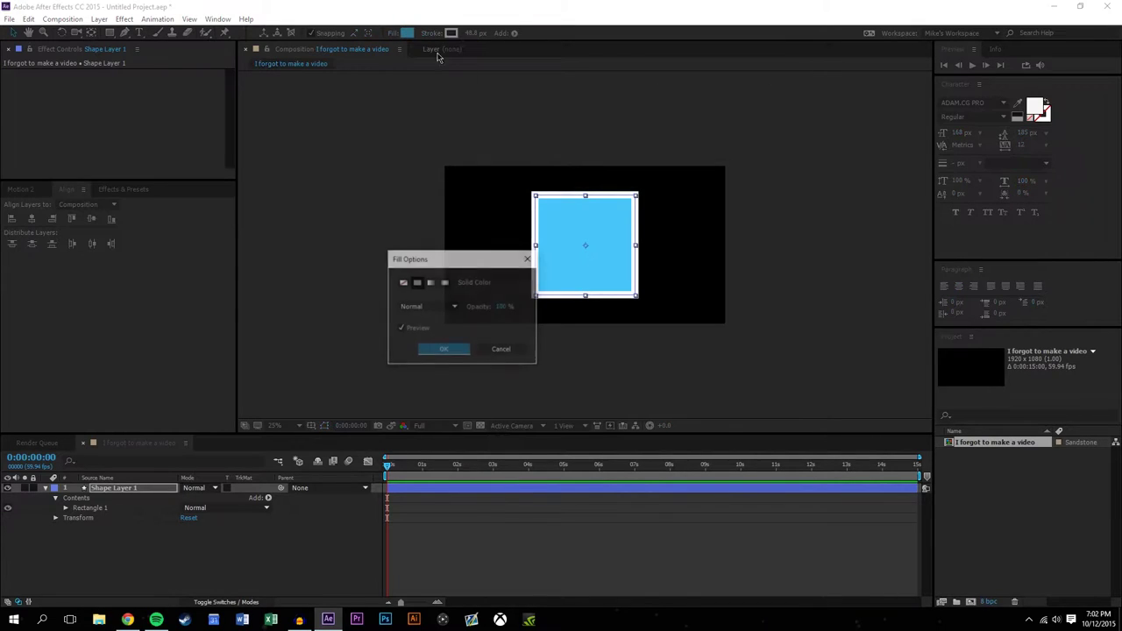
click(402, 282)
click(443, 350)
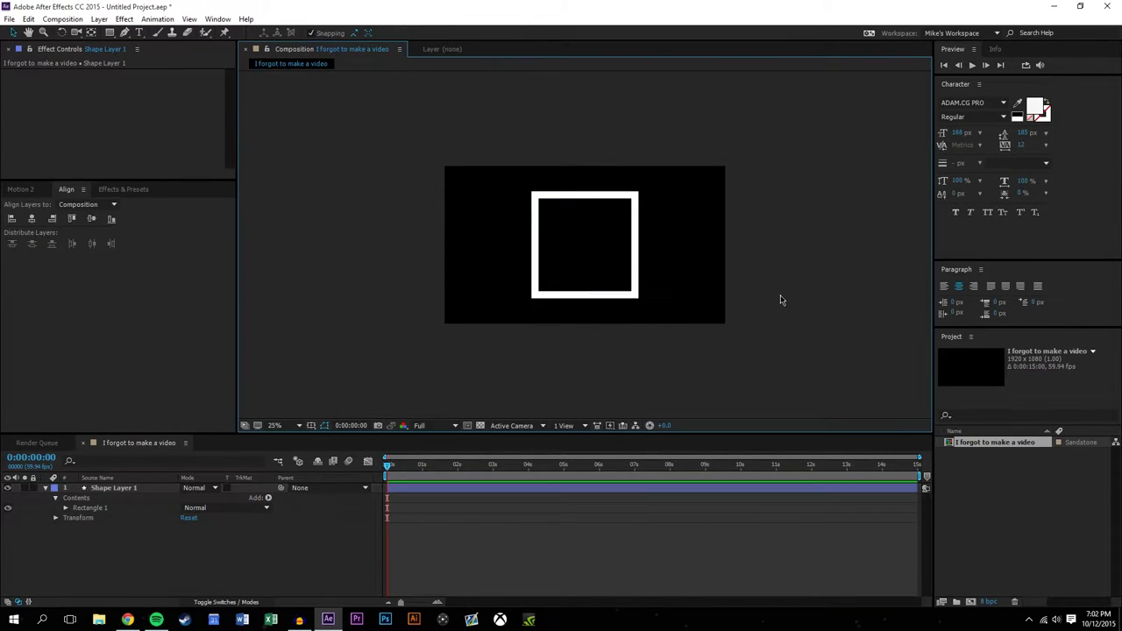
Scale the outlined square shape layer down to 79.7%.
click(611, 237)
key(s)
drag(200, 498, 188, 498)
click(561, 351)
scroll(579, 345, up, 2)
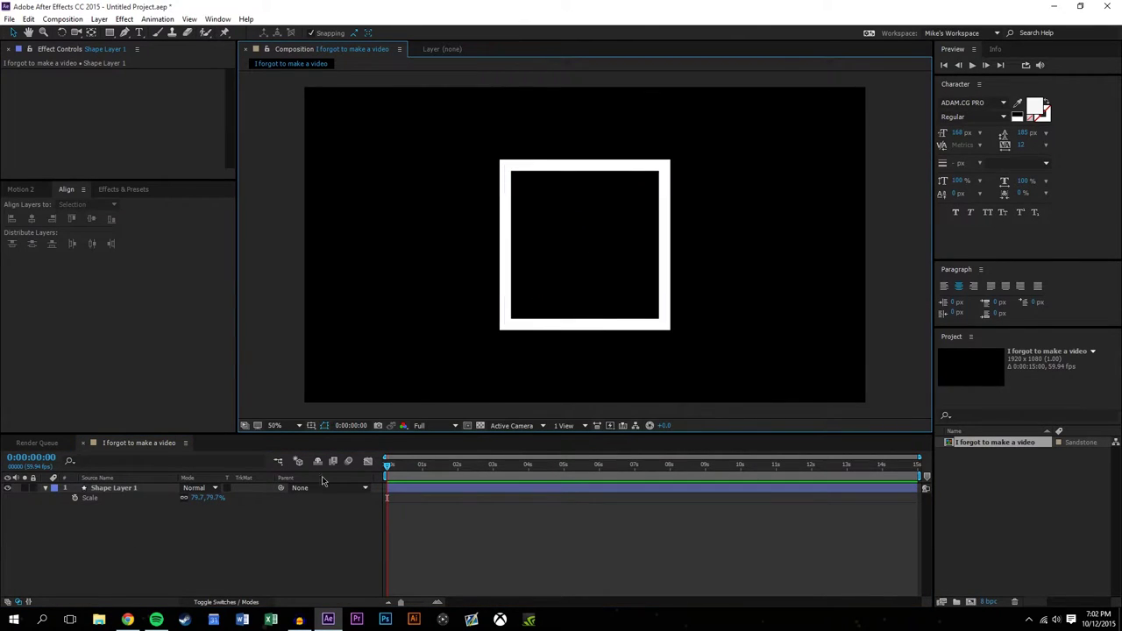
Add Trim Paths to the square's shape layer and expand its properties in the timeline.
click(46, 488)
click(46, 488)
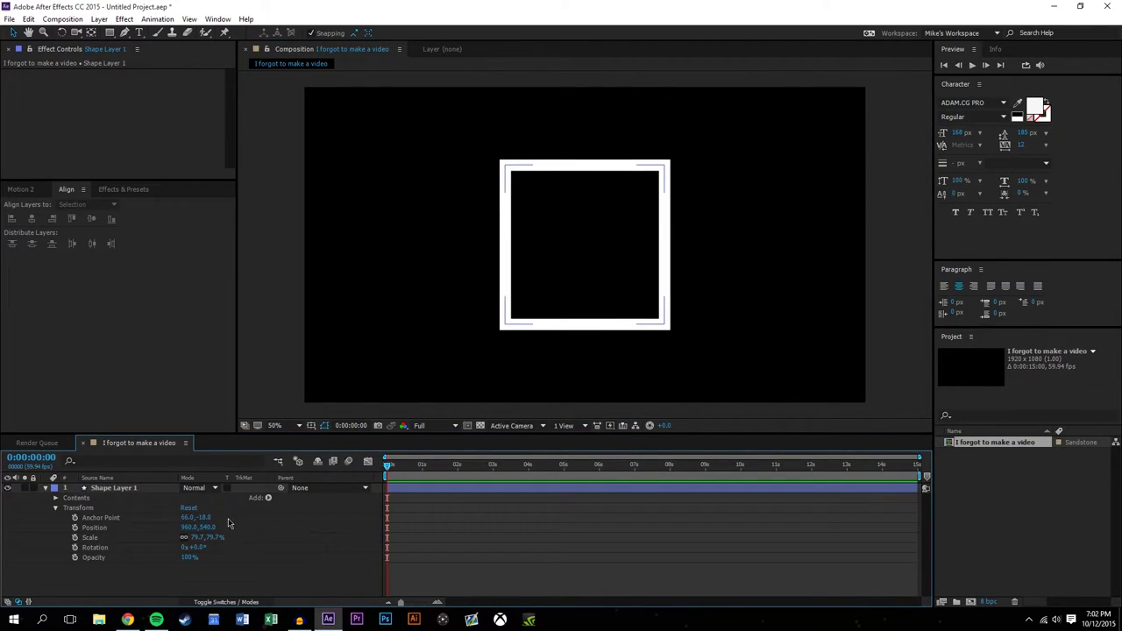
click(269, 498)
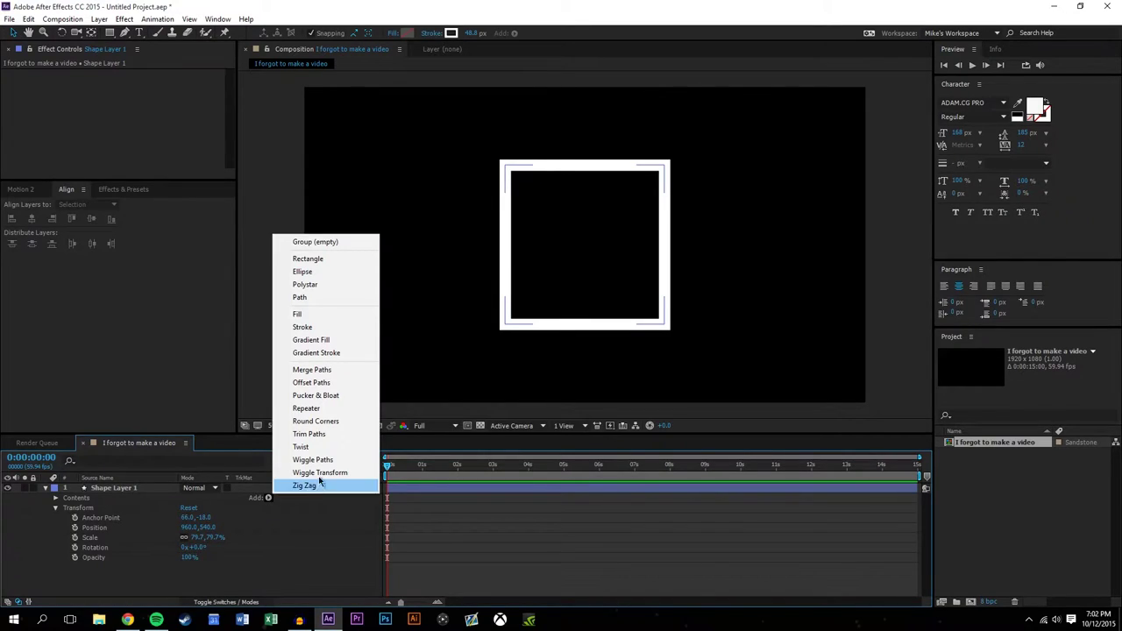
click(308, 434)
click(59, 530)
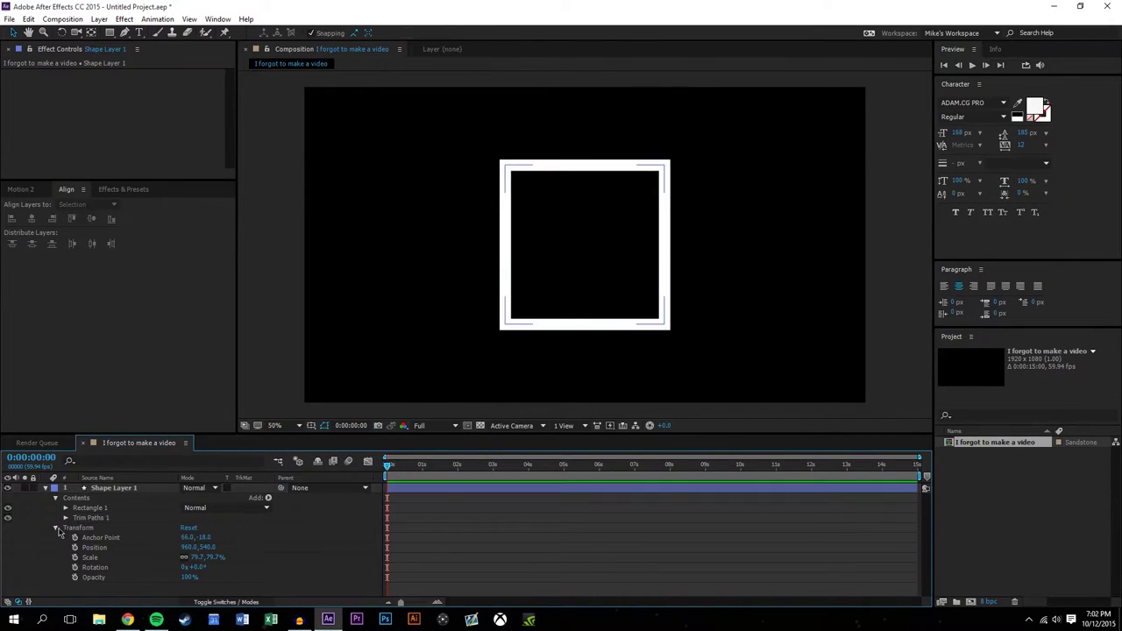
click(55, 528)
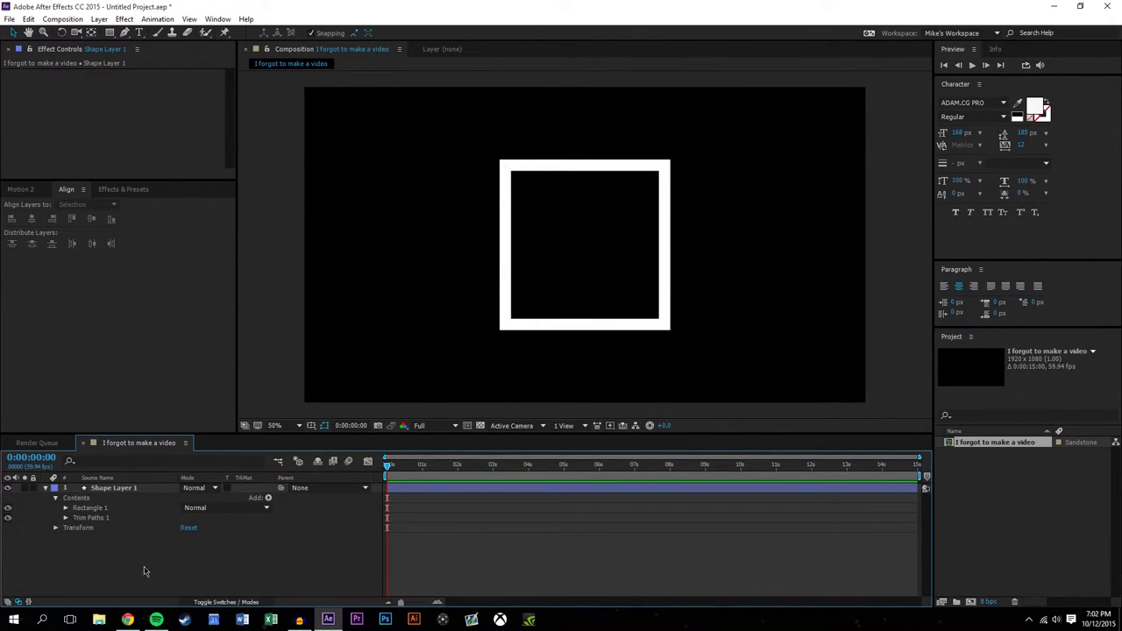
click(65, 518)
Set keyframes for the Trim Paths Start and End at 0:00:01:58.
click(455, 464)
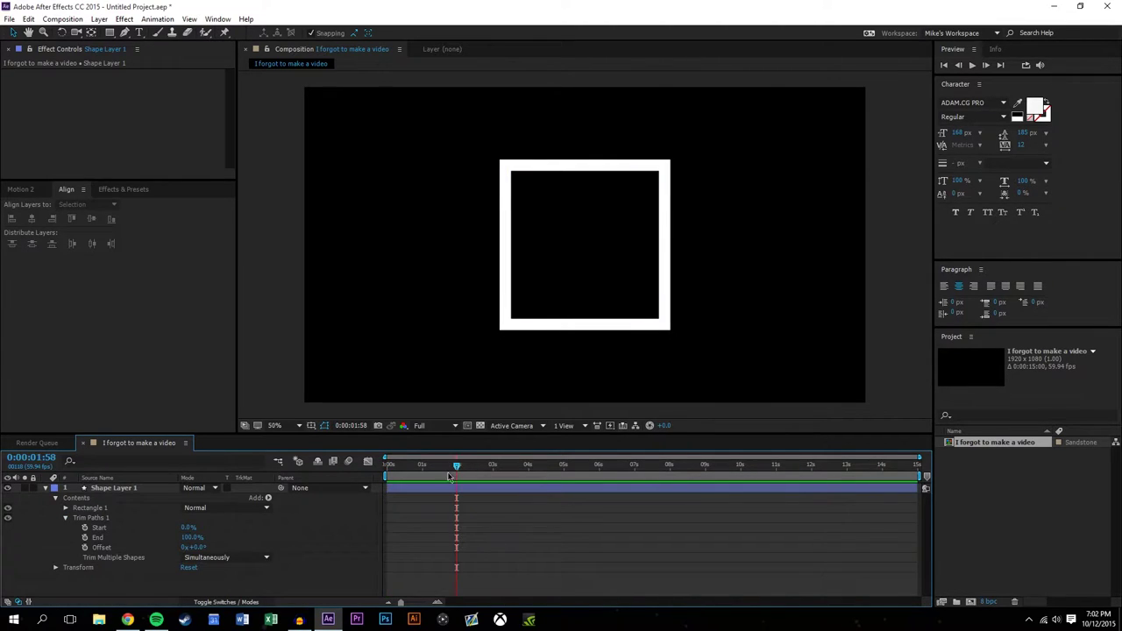
click(85, 527)
click(85, 537)
At 0:00:01:00, set the Trim Paths Start and End to 50% each, and preview the outline animation.
drag(455, 465, 421, 482)
drag(189, 527, 167, 545)
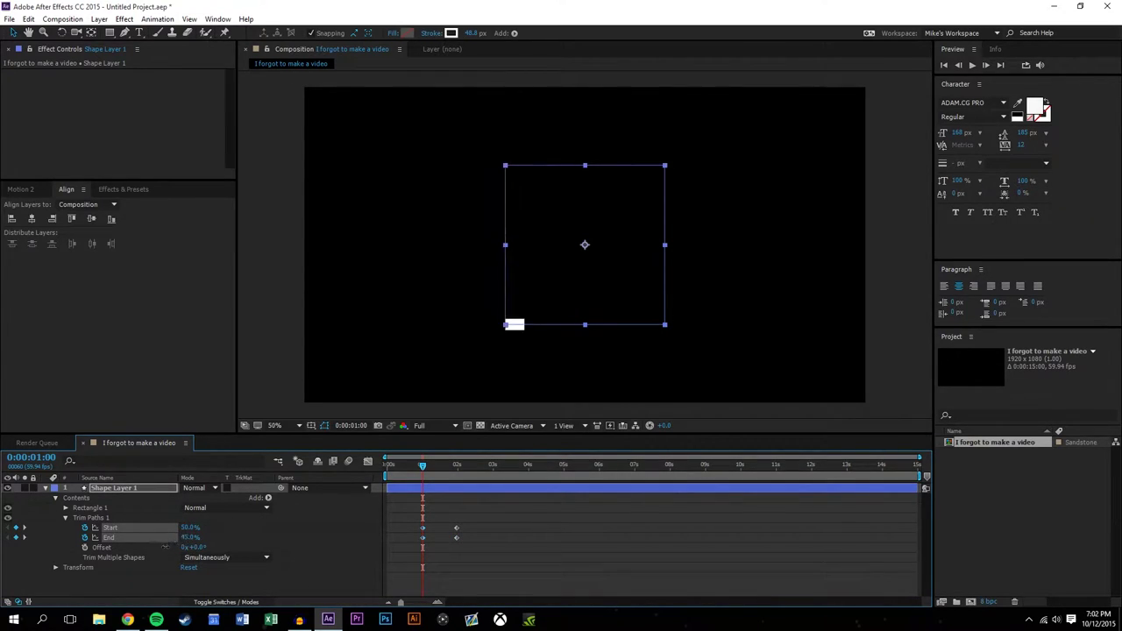
click(189, 536)
text(50)
key(Return)
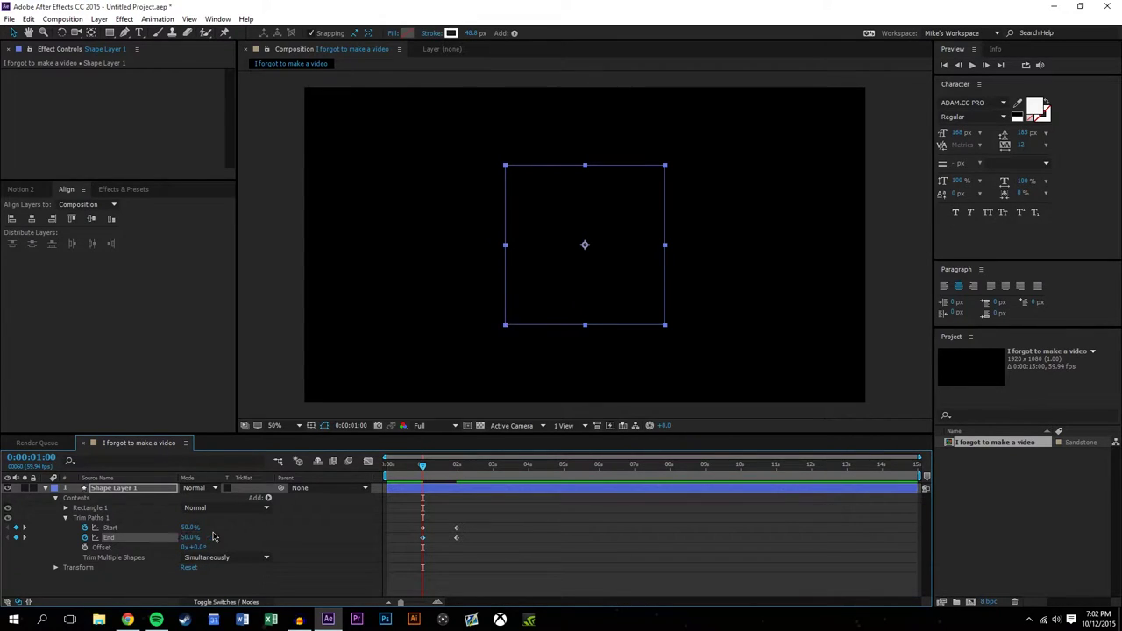
click(549, 549)
key(space)
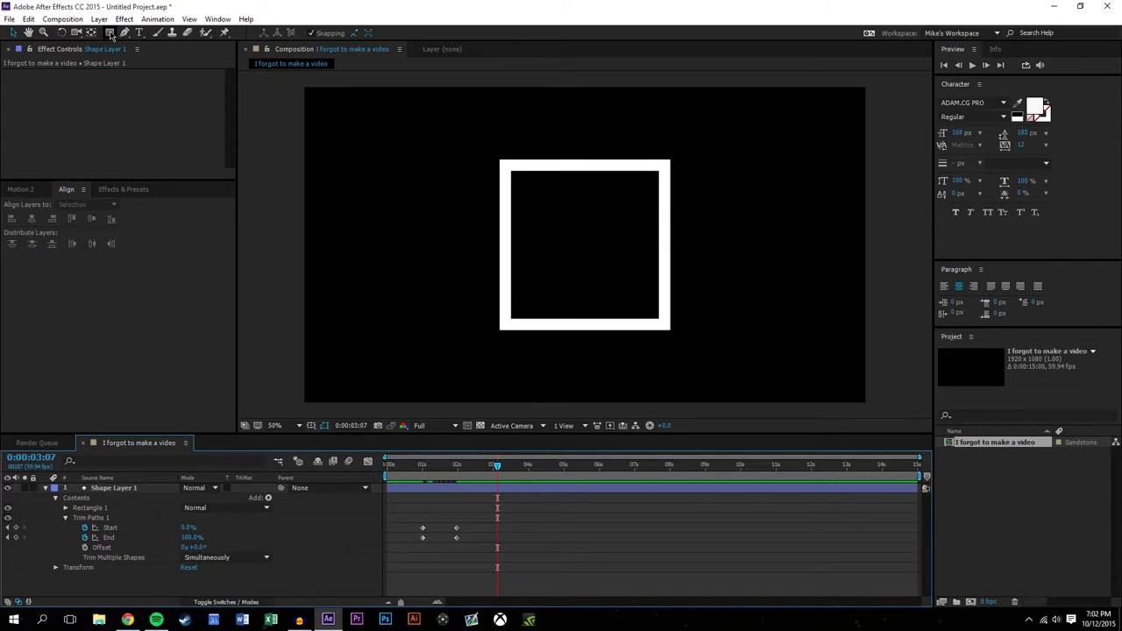
Add the text "bake" starting at the square's upper left inner corner and left-align it.
click(138, 32)
click(516, 200)
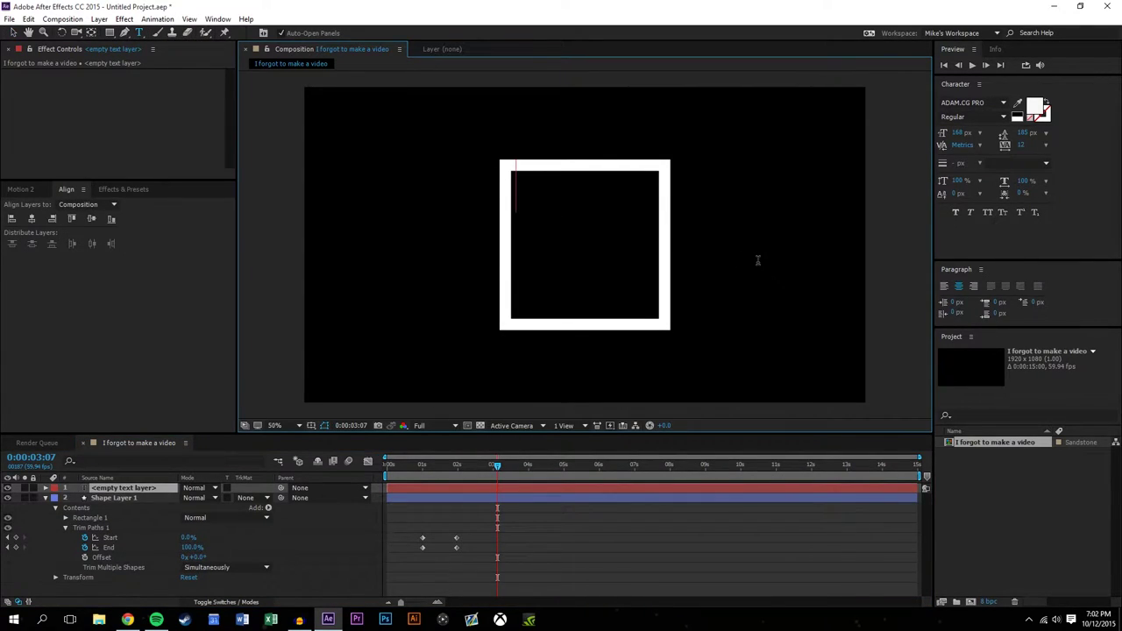
text(bake)
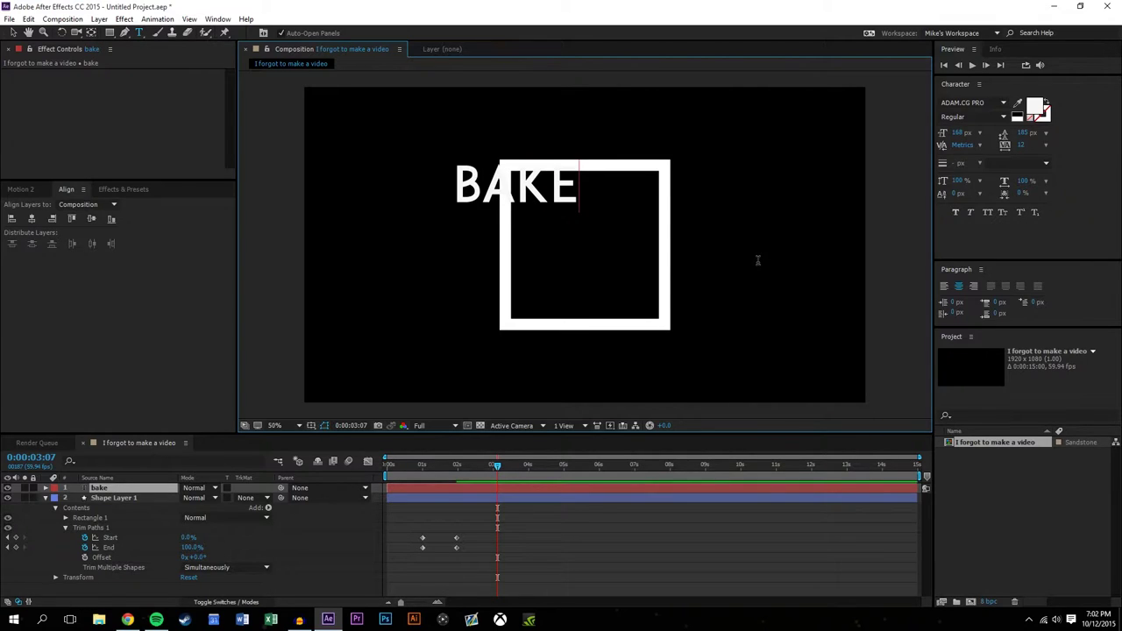
click(944, 285)
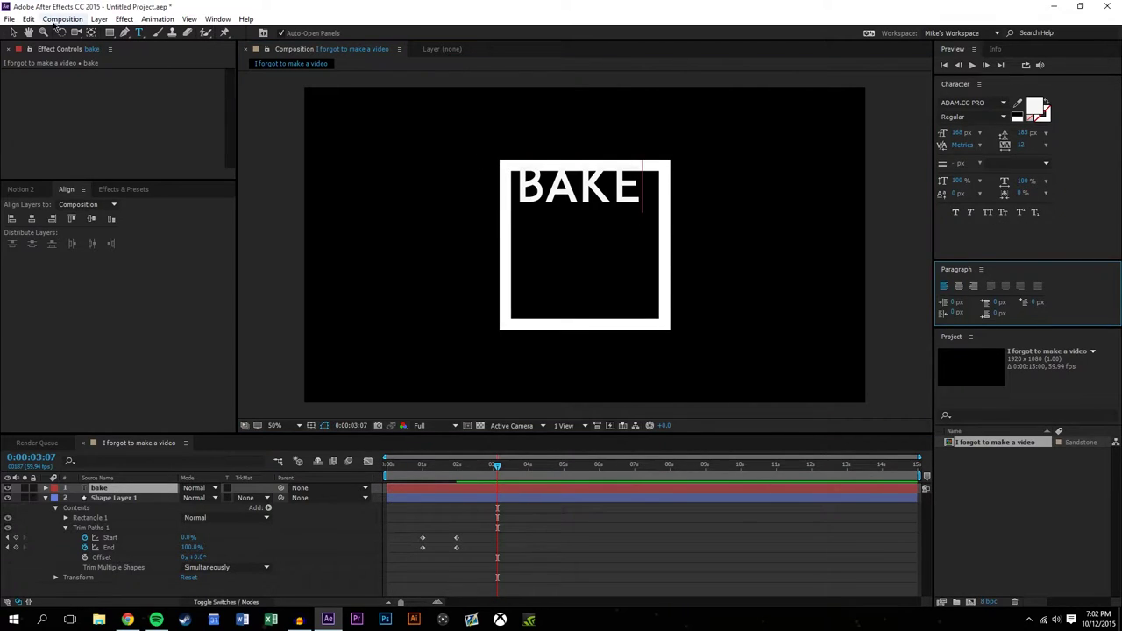
Set the BAKE text to 136 px bold and position it inside the upper part of the square.
click(13, 32)
drag(574, 200, 575, 218)
double_click(576, 215)
drag(956, 132, 935, 135)
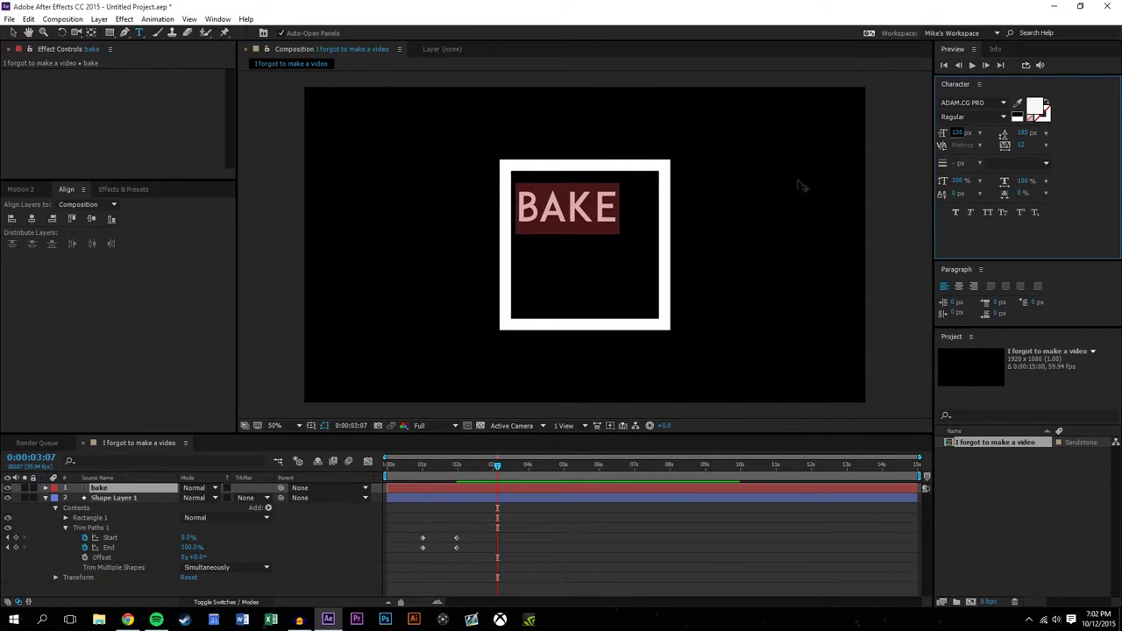
click(454, 193)
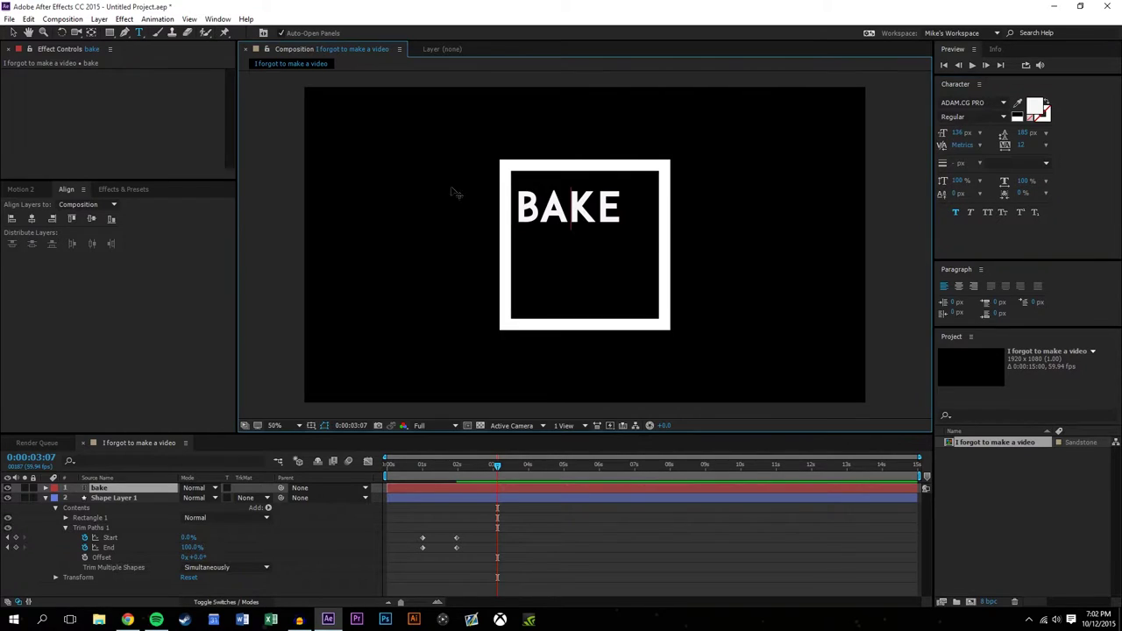
click(14, 33)
mouse_move(543, 213)
mouse_down()
mouse_move(530, 214)
mouse_move(543, 216)
mouse_up()
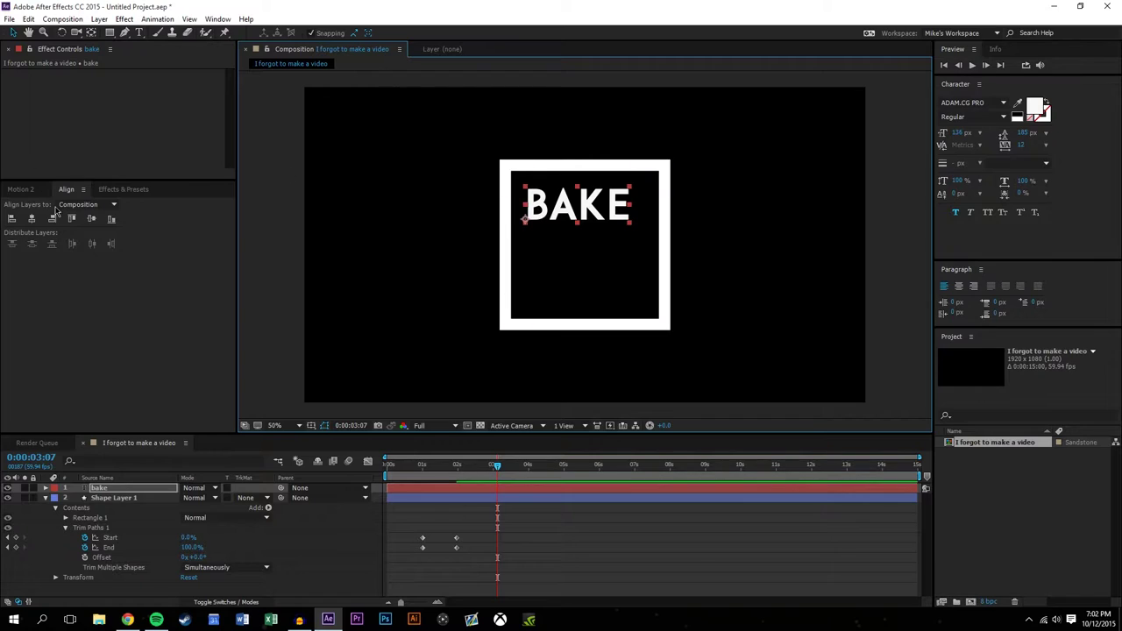
click(20, 190)
click(67, 189)
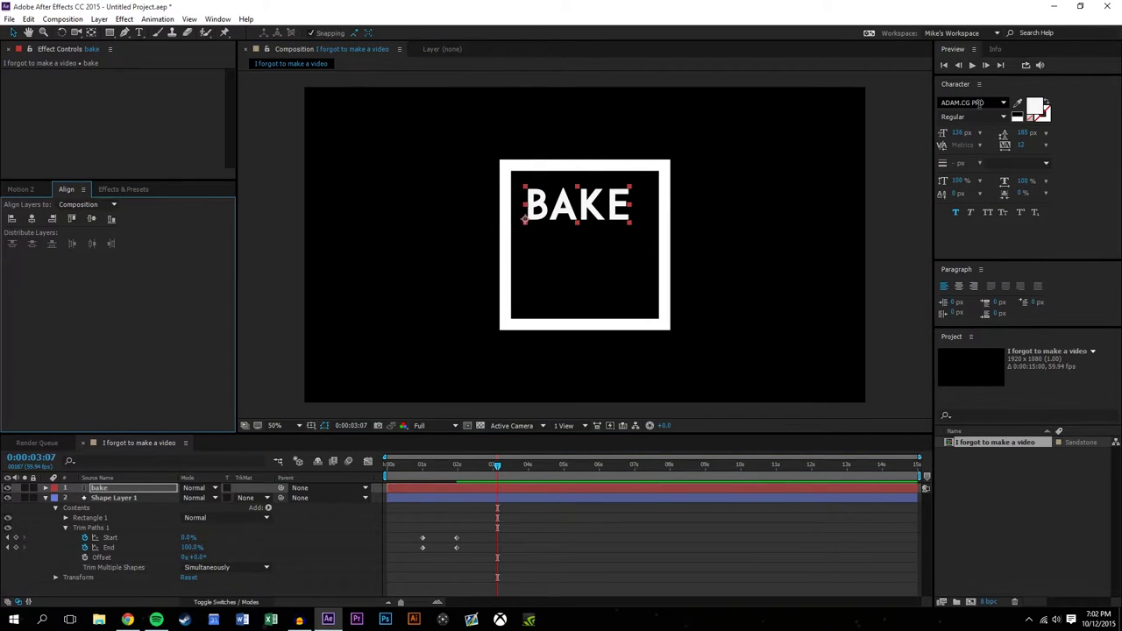
click(959, 103)
click(1094, 176)
click(568, 201)
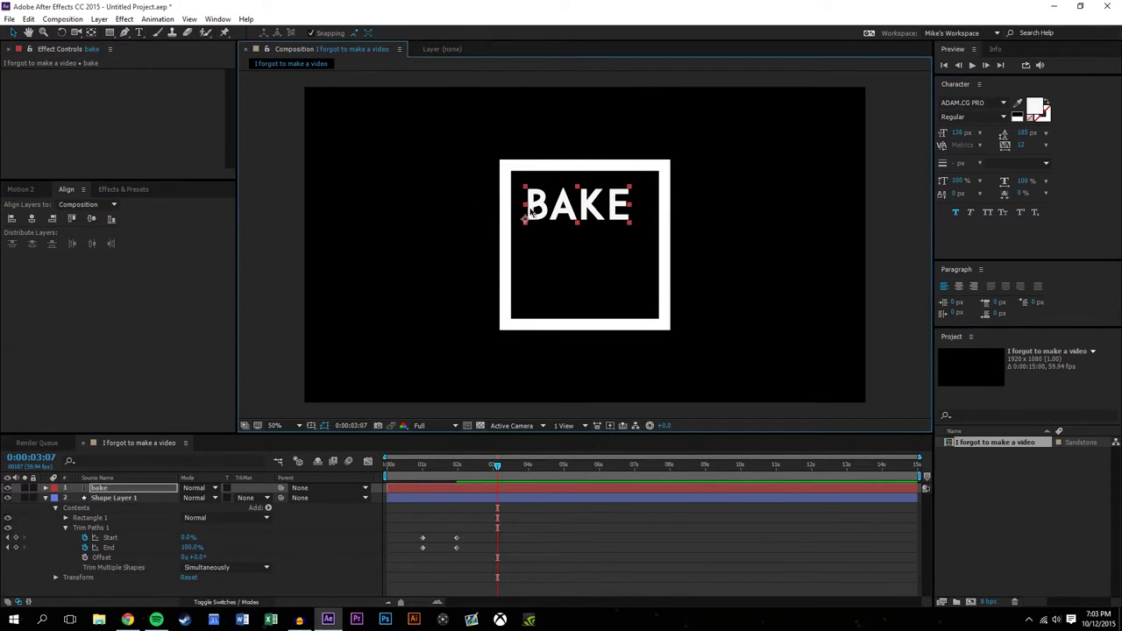
Set the BAKE text's anchor point to its middle left edge using Motion 2.
click(19, 190)
click(113, 245)
click(68, 242)
click(664, 255)
click(738, 245)
Duplicate the BAKE text layer and place the copy directly below the original inside the square.
scroll(675, 233, up, 1)
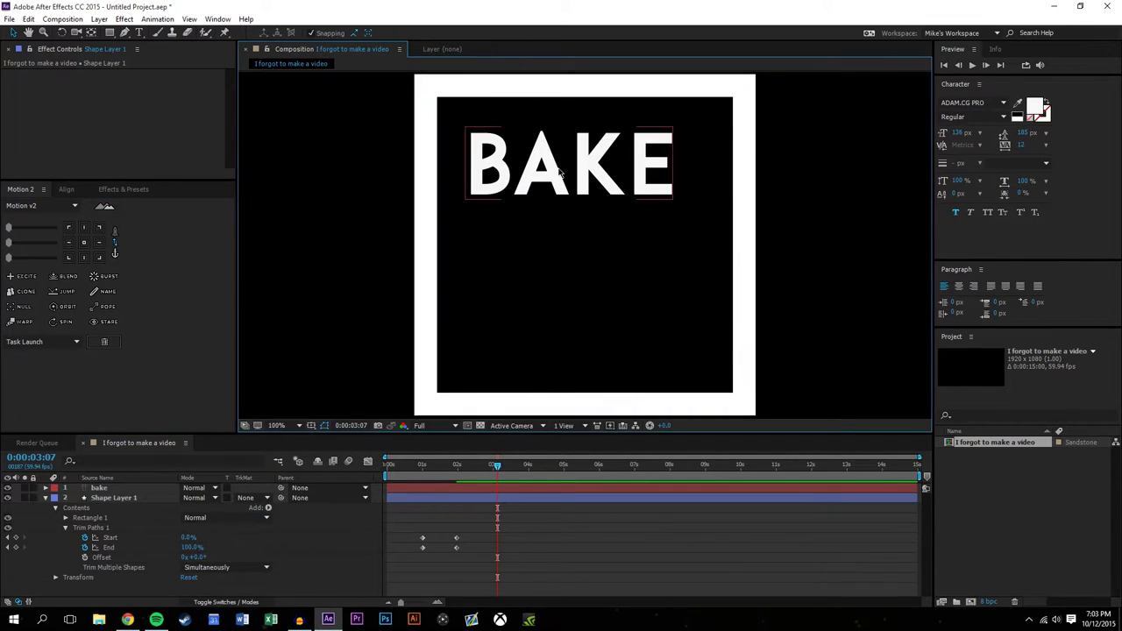
click(550, 179)
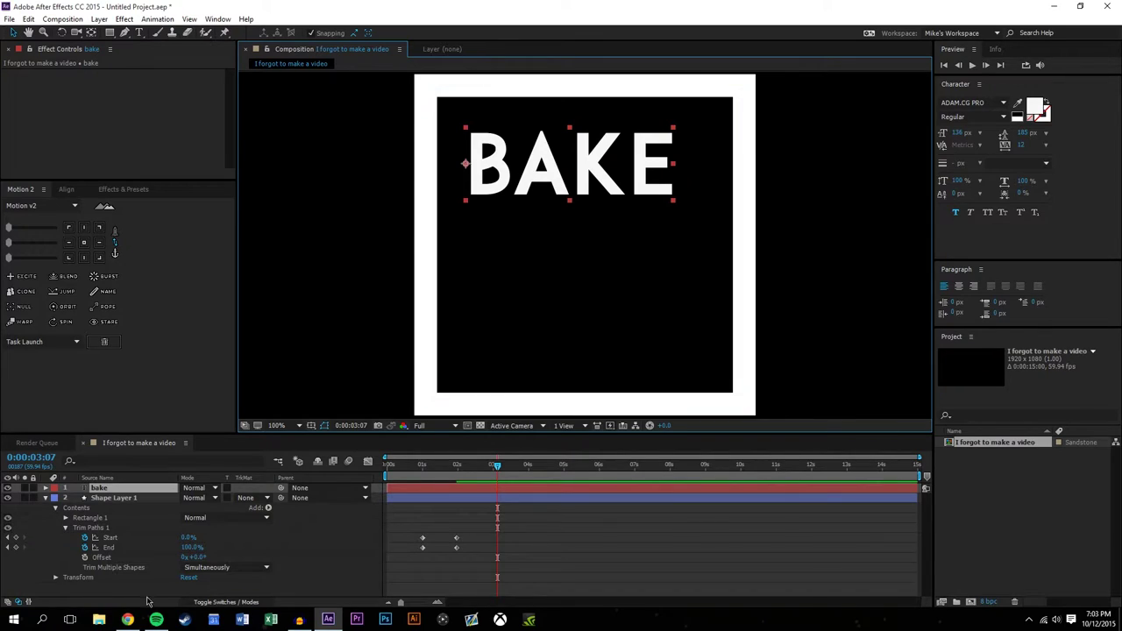
key(ctrl+d)
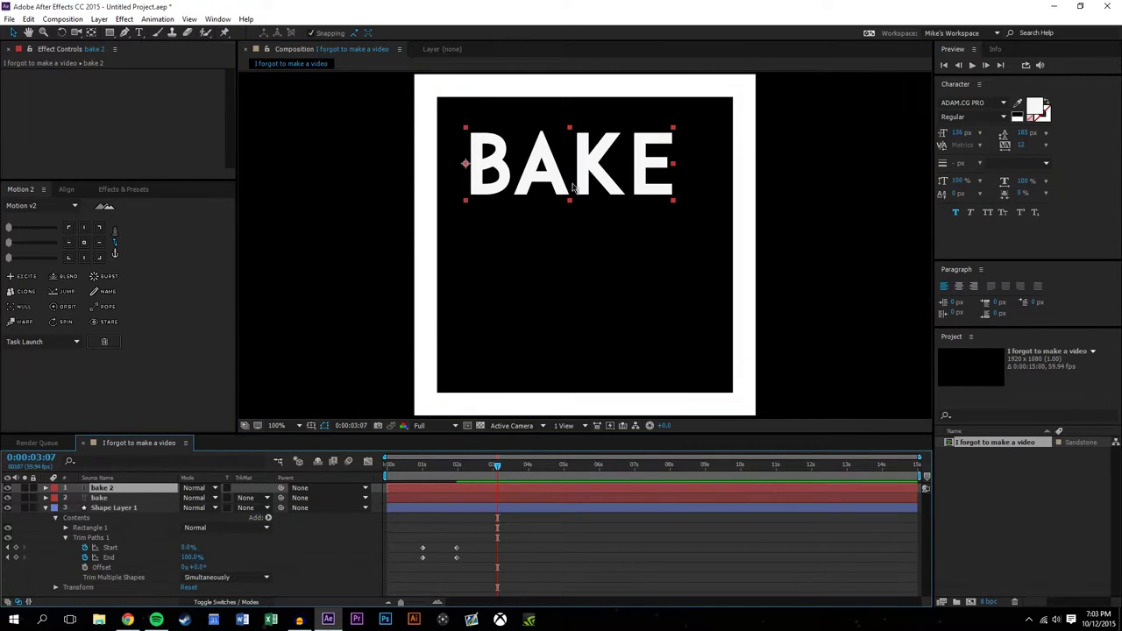
drag(552, 182, 556, 253)
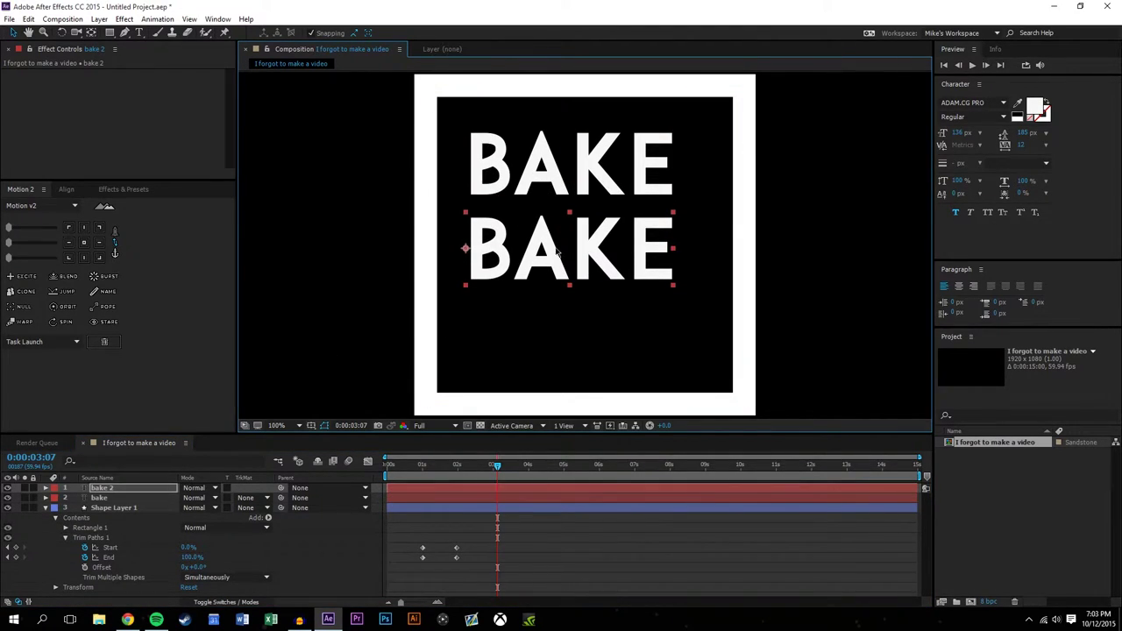
Replace the text of the lower BAKE copy with "315".
click(139, 33)
double_click(585, 222)
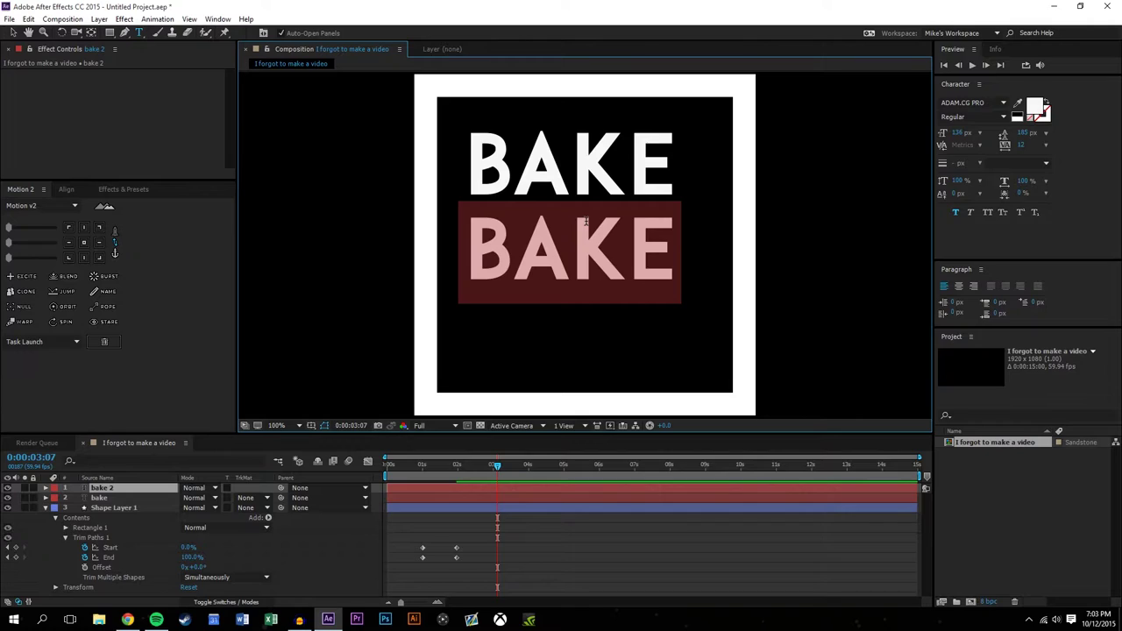
text(345)
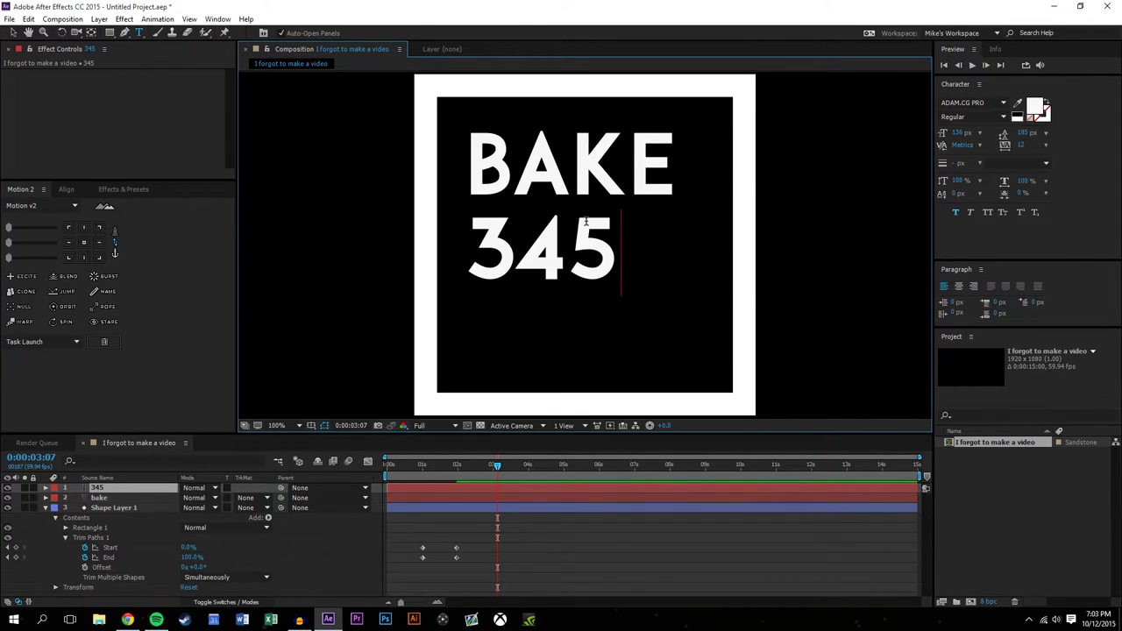
key(BackSpace)
key(BackSpace)
text(15)
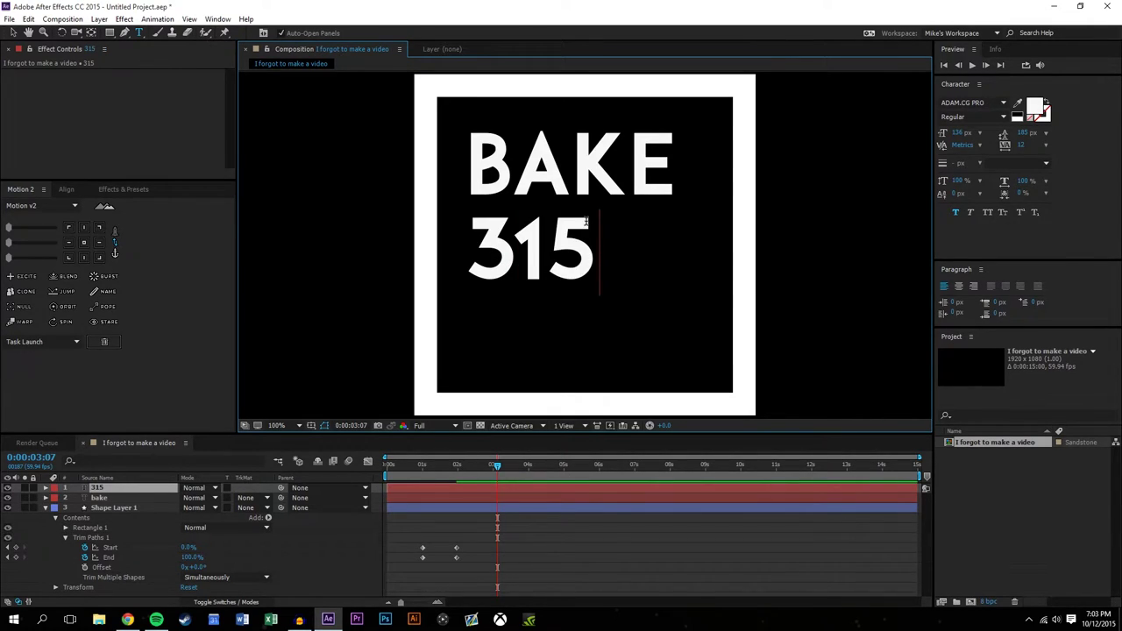
Consult the Degree symbol page in the browser, return to After Effects and append "°F" to the 315 text.
click(127, 619)
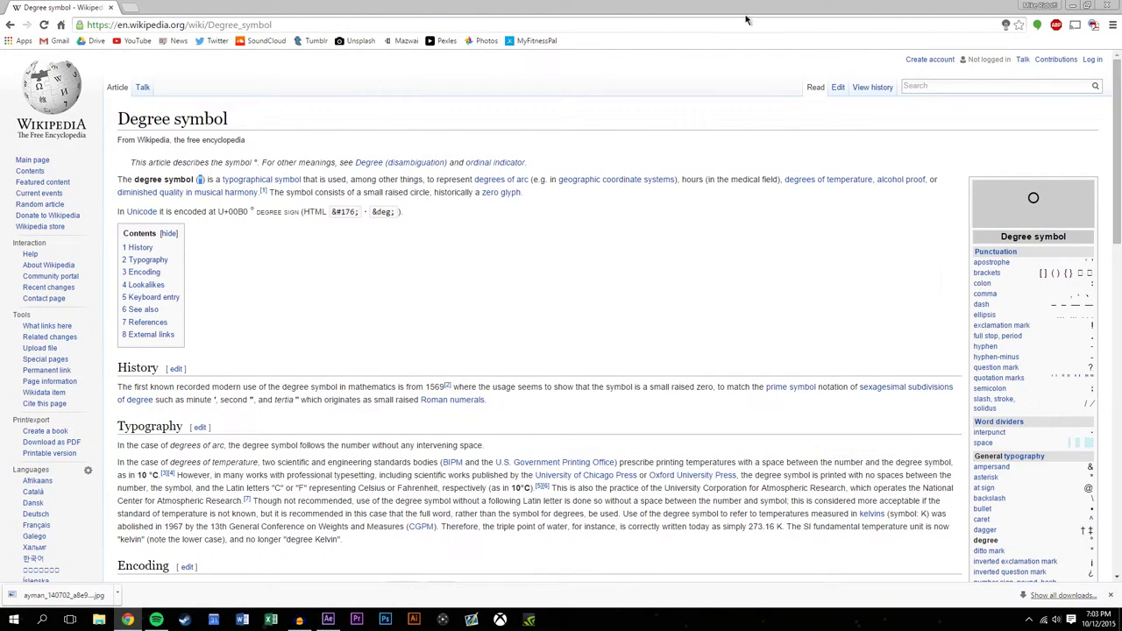
click(1071, 5)
text(°)
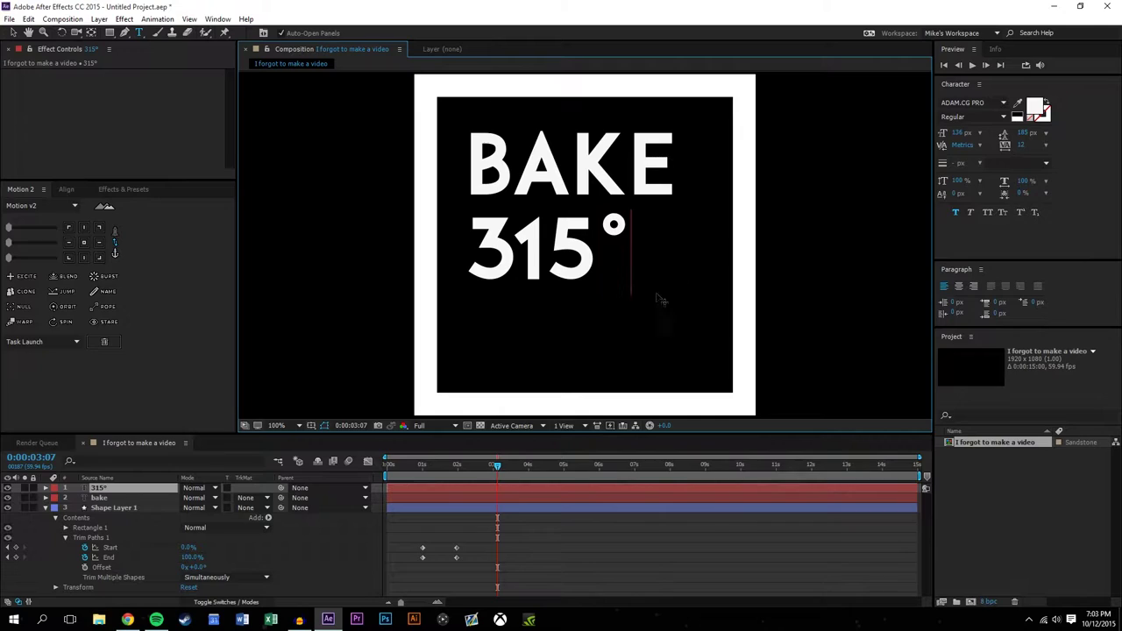
text(F)
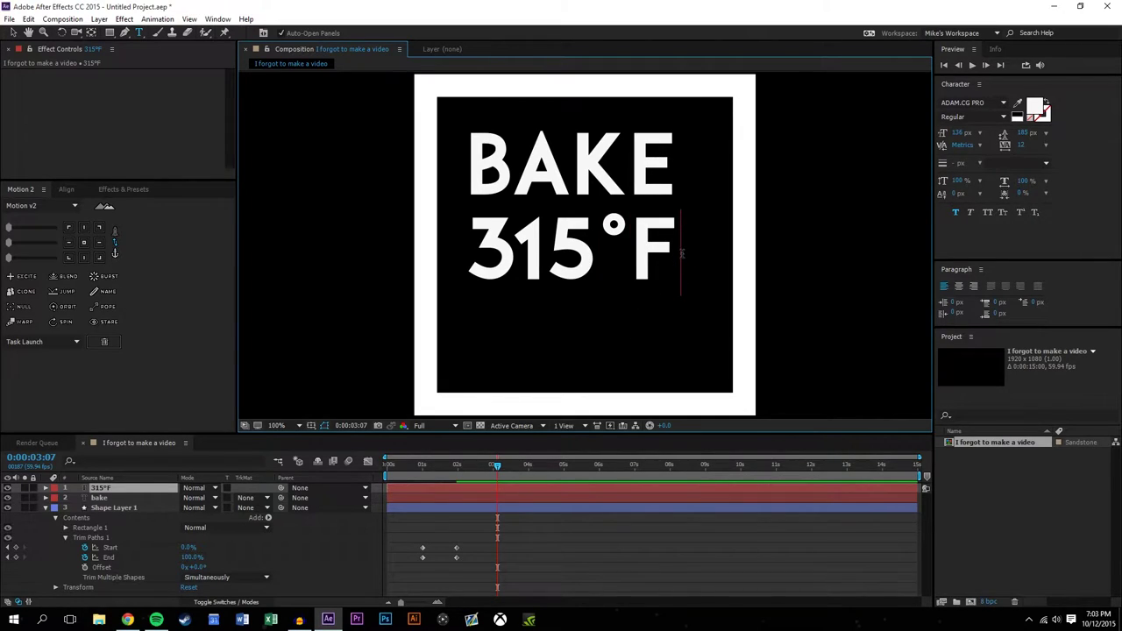
Toggle Faux Bold on the selected characters of the 315°F text line.
drag(683, 255, 609, 232)
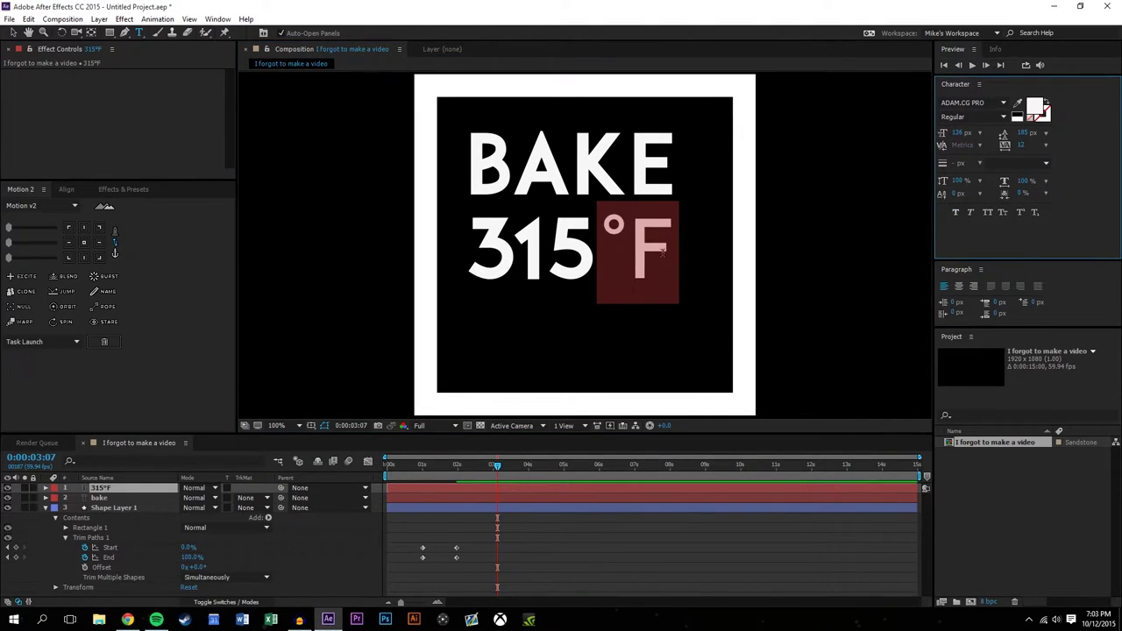
click(717, 255)
drag(677, 244, 457, 239)
click(616, 244)
click(955, 214)
click(956, 214)
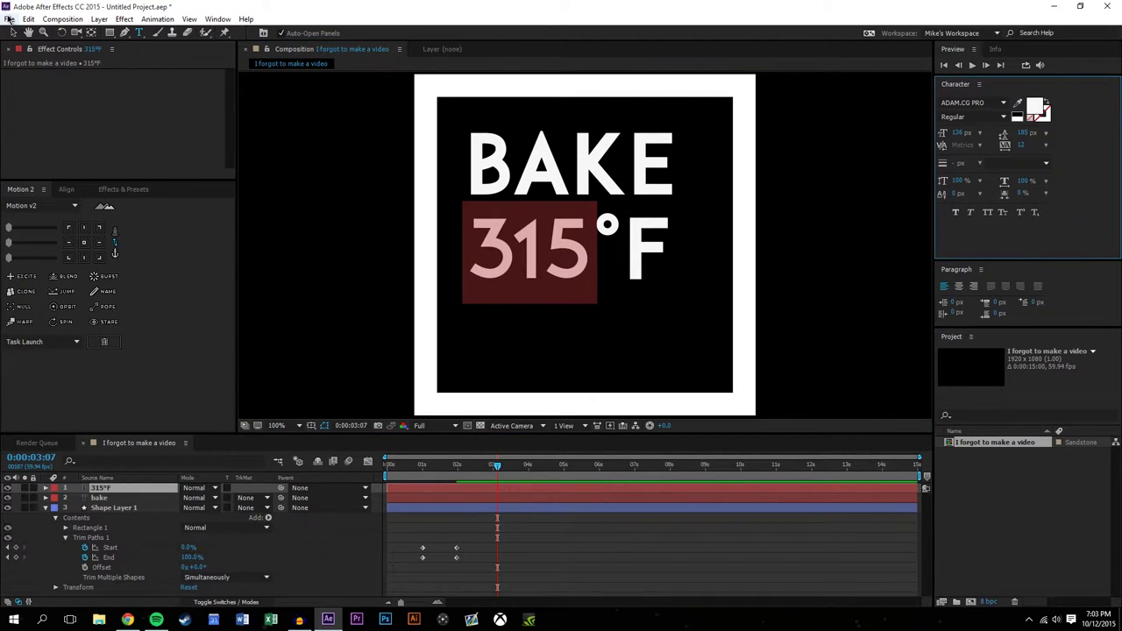
Duplicate the 315°F text layer and place the copy directly below the original inside the square.
click(14, 33)
click(683, 247)
click(570, 238)
key(ctrl+d)
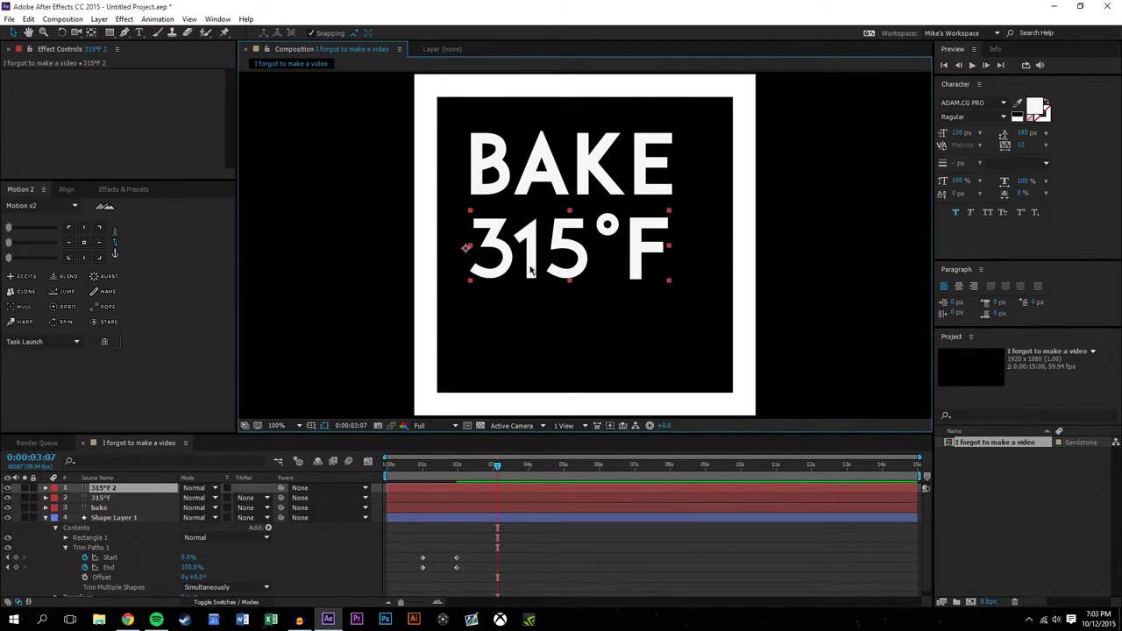
drag(568, 274, 568, 353)
Replace the text of the lowest 315°F copy with "15 MIN".
double_click(563, 334)
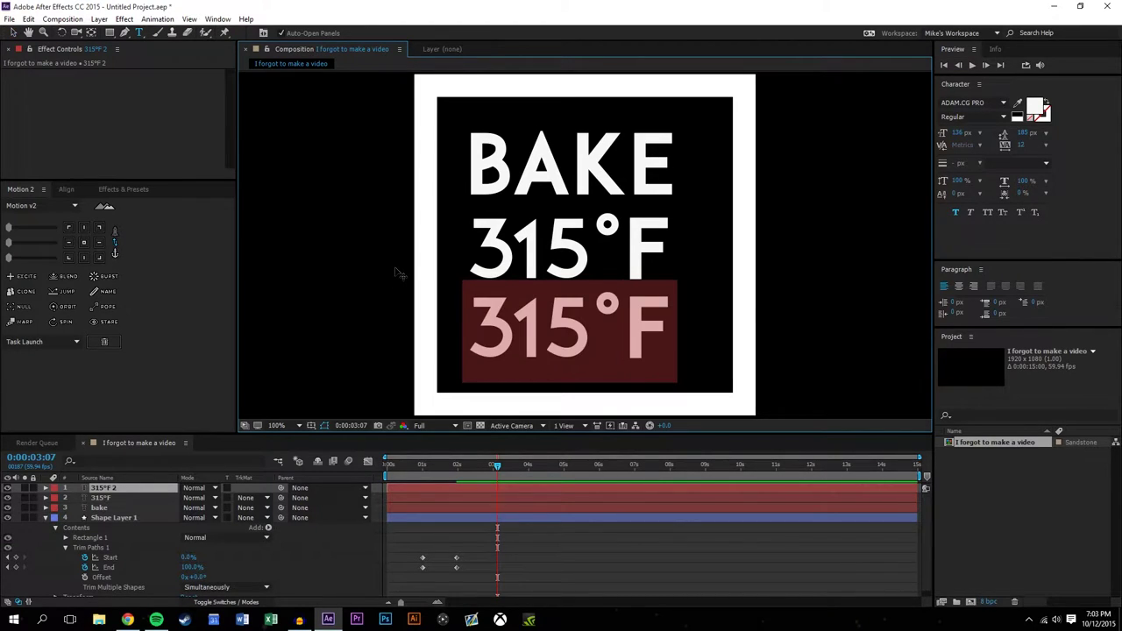
text(15 MIN)
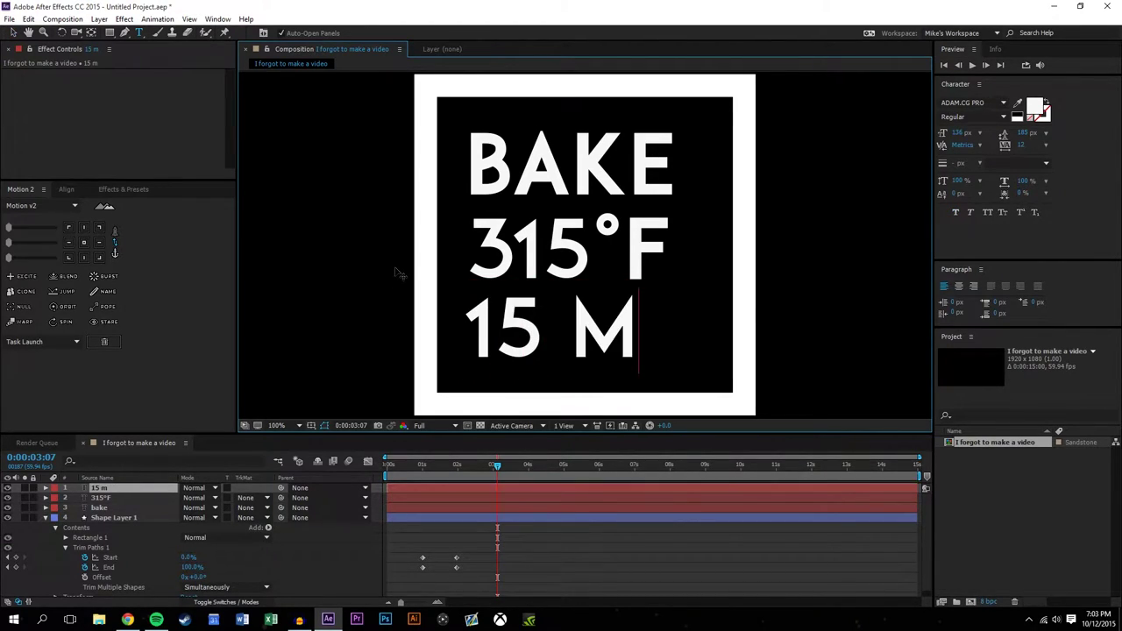
key(BackSpace)
key(BackSpace)
key(BackSpace)
text(MIN)
Apply Faux Bold to the word MIN in the bottom text line.
drag(703, 323, 579, 323)
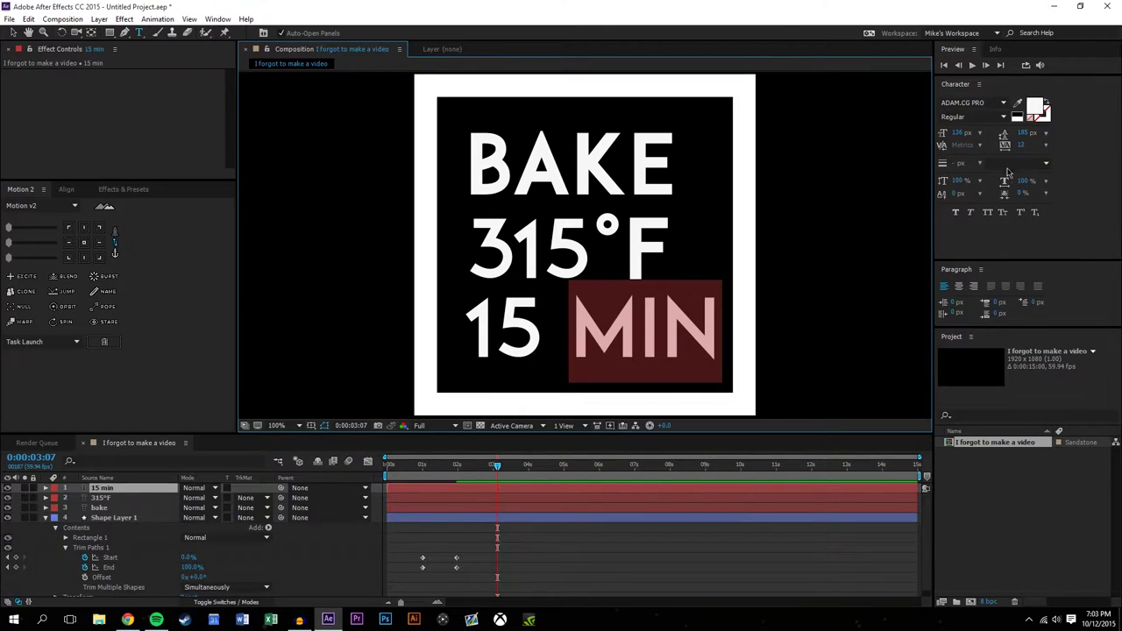
click(958, 214)
click(582, 300)
Set the font size of the whole 15 MIN line to 125 px.
drag(726, 339, 468, 214)
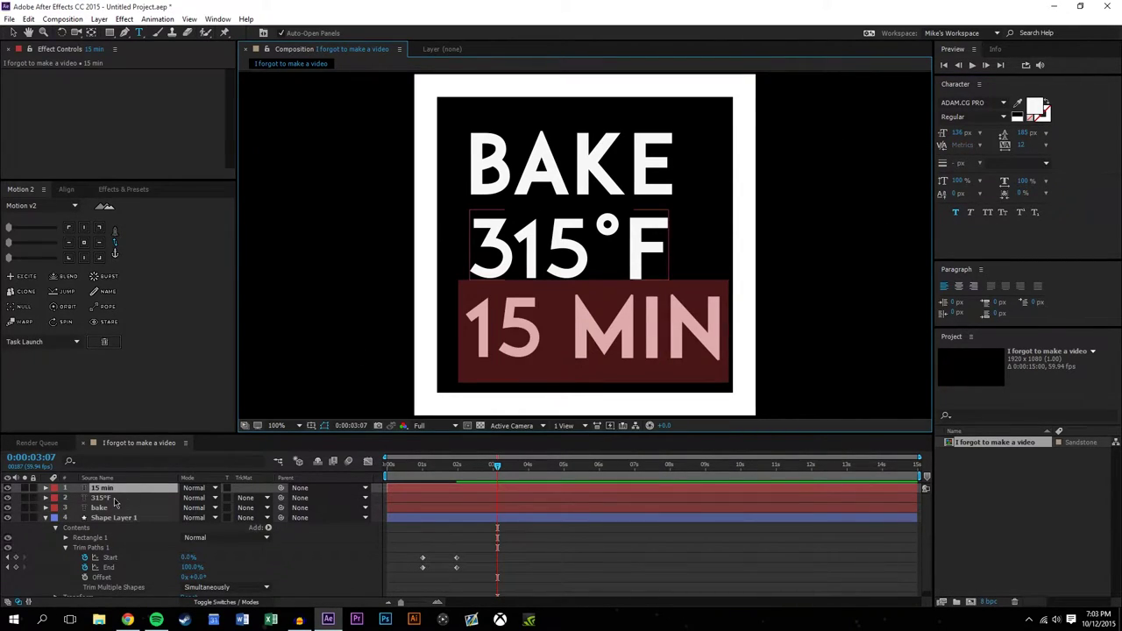
click(962, 134)
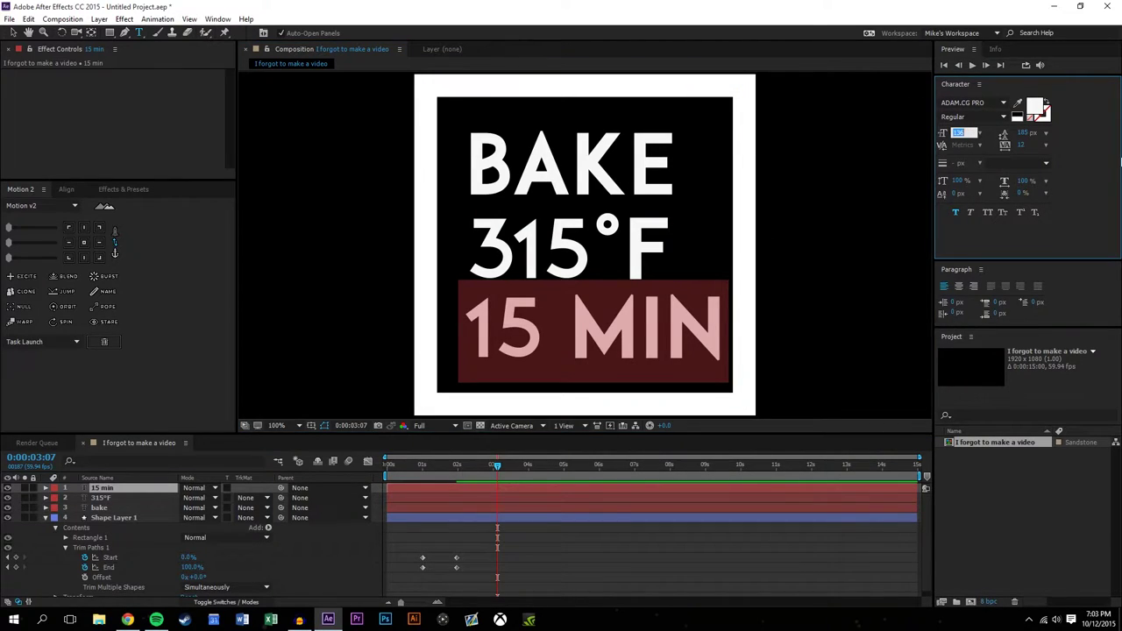
text(125)
key(Return)
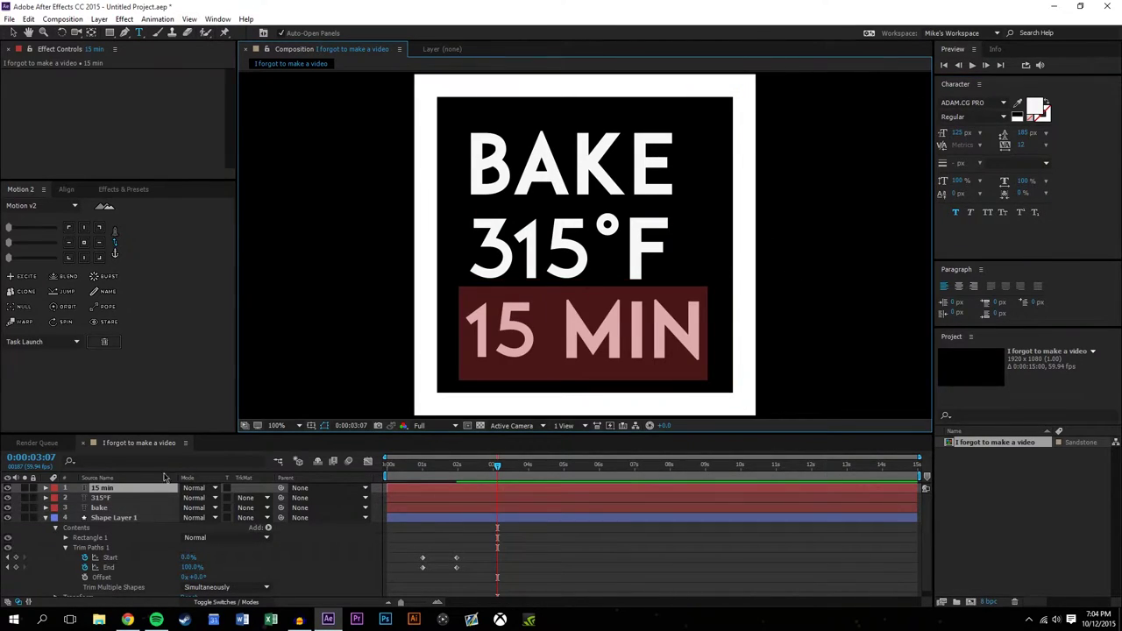
Set the font size of the 315°F line to 125 px and deselect the text.
click(570, 256)
double_click(570, 257)
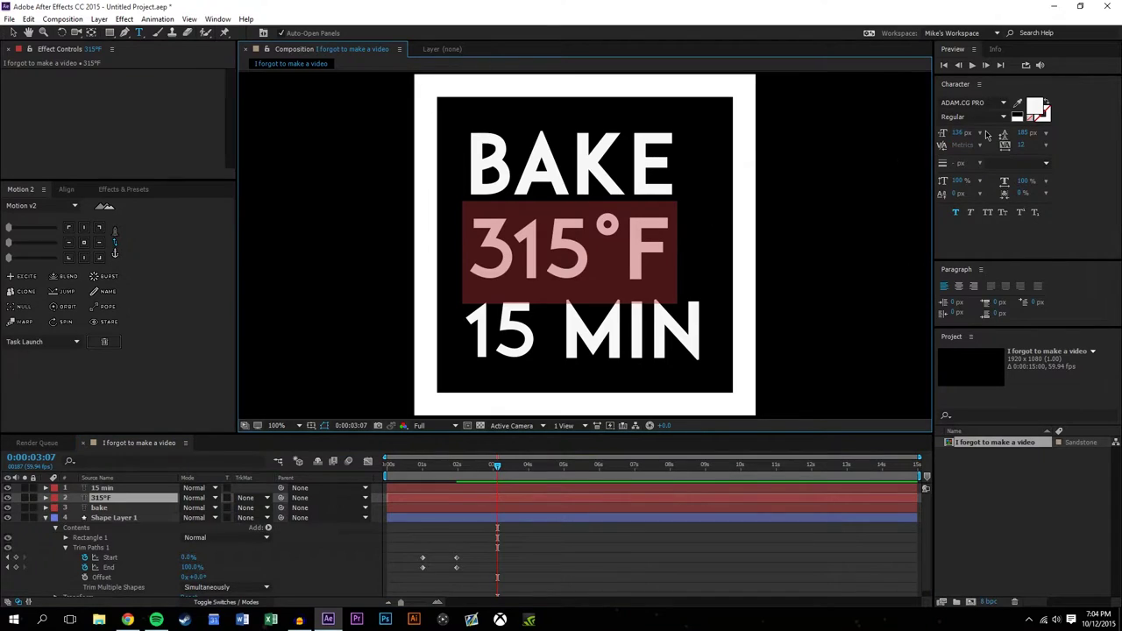
click(957, 132)
text(12)
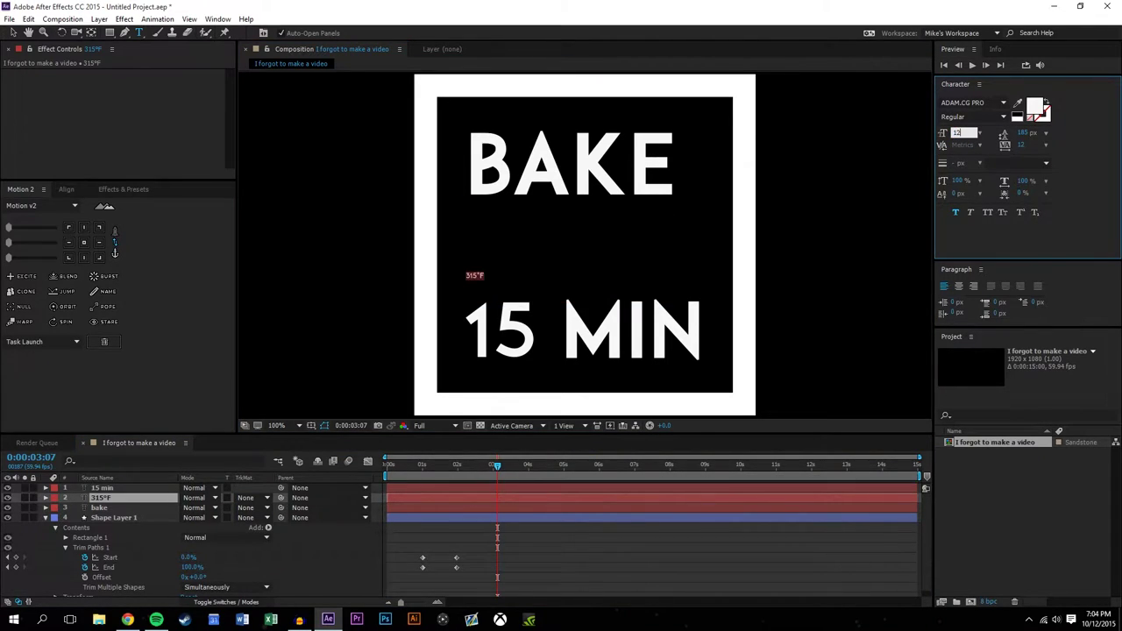
text(5)
key(Return)
click(13, 33)
click(818, 227)
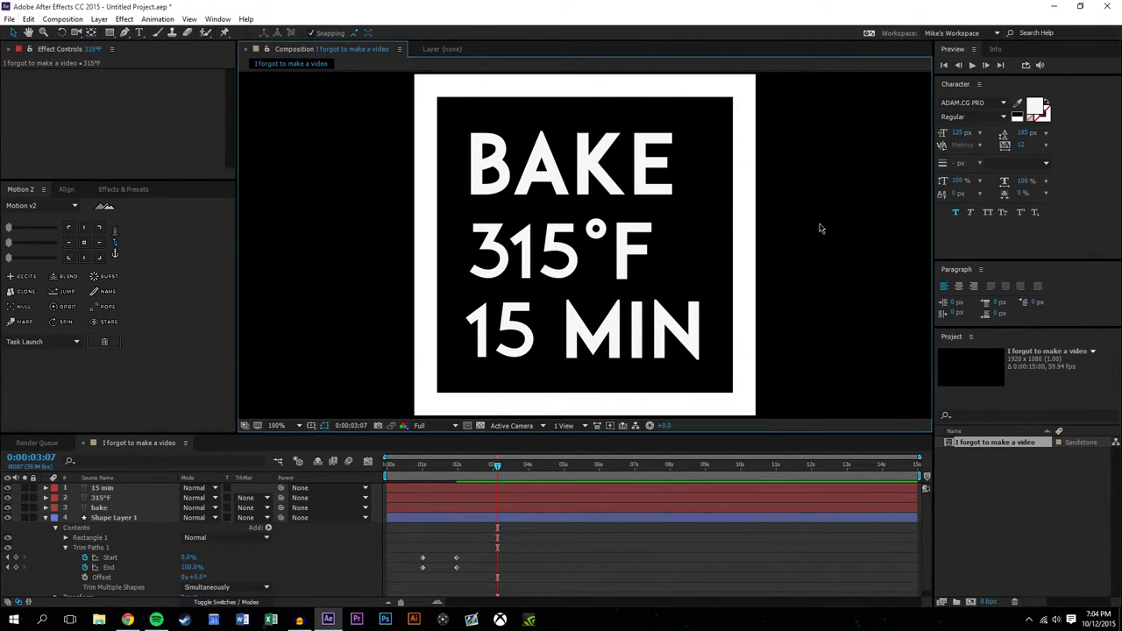
Draw a rectangle shape over the BAKE text on a new shape layer, with the playhead at 0:00:03:04.
scroll(764, 305, down, 1)
key(period)
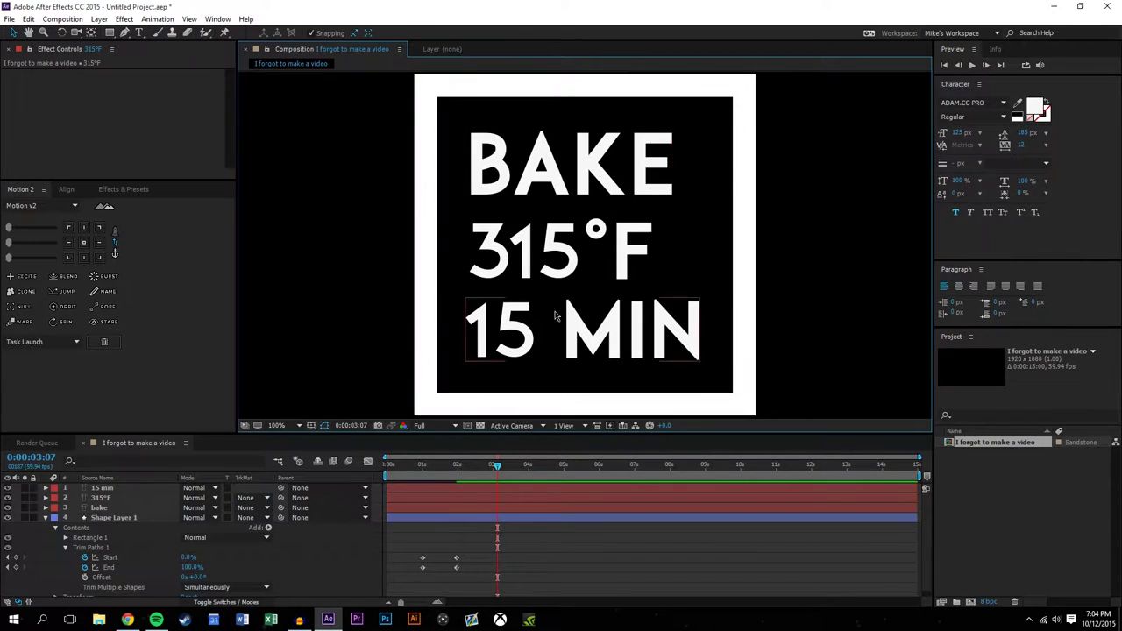
key(comma)
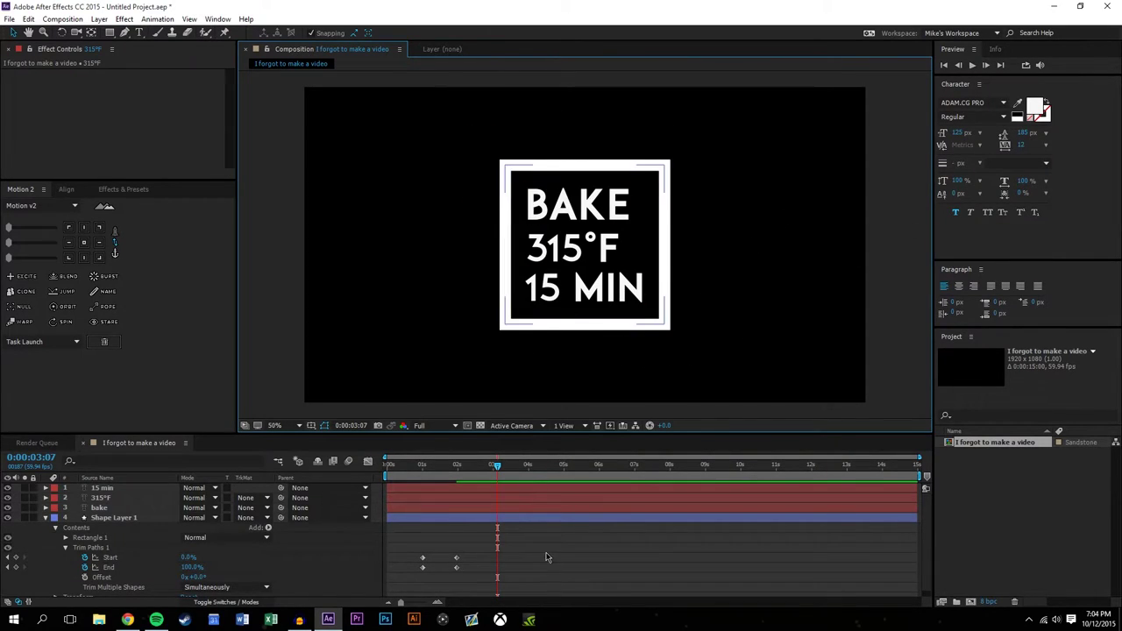
mouse_move(497, 466)
mouse_down()
mouse_move(423, 463)
mouse_move(484, 456)
mouse_up()
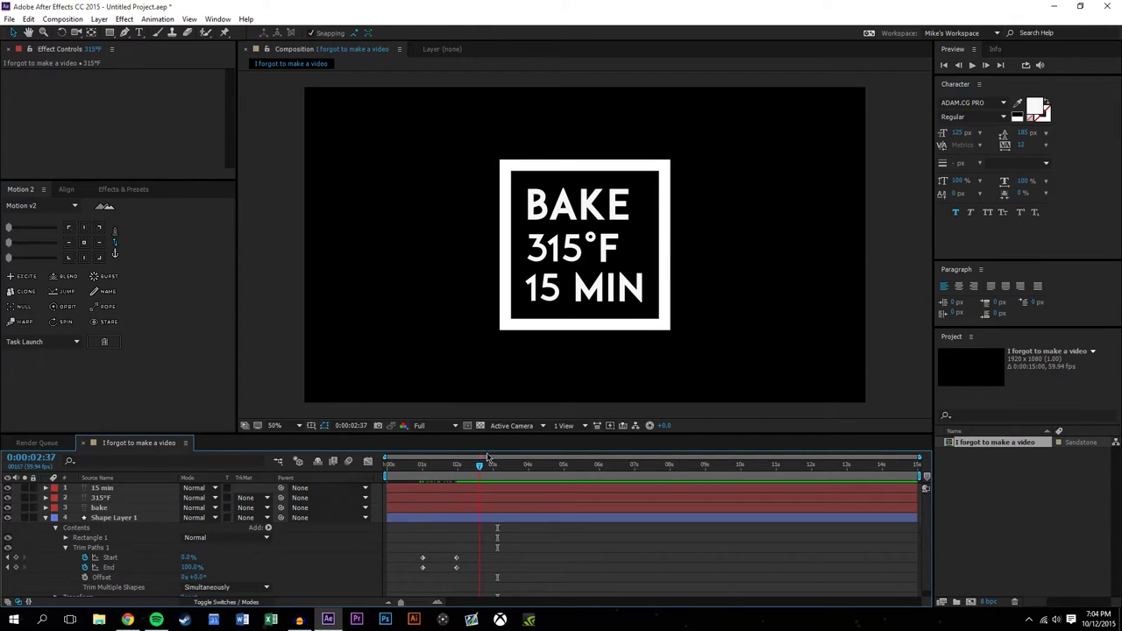
click(109, 33)
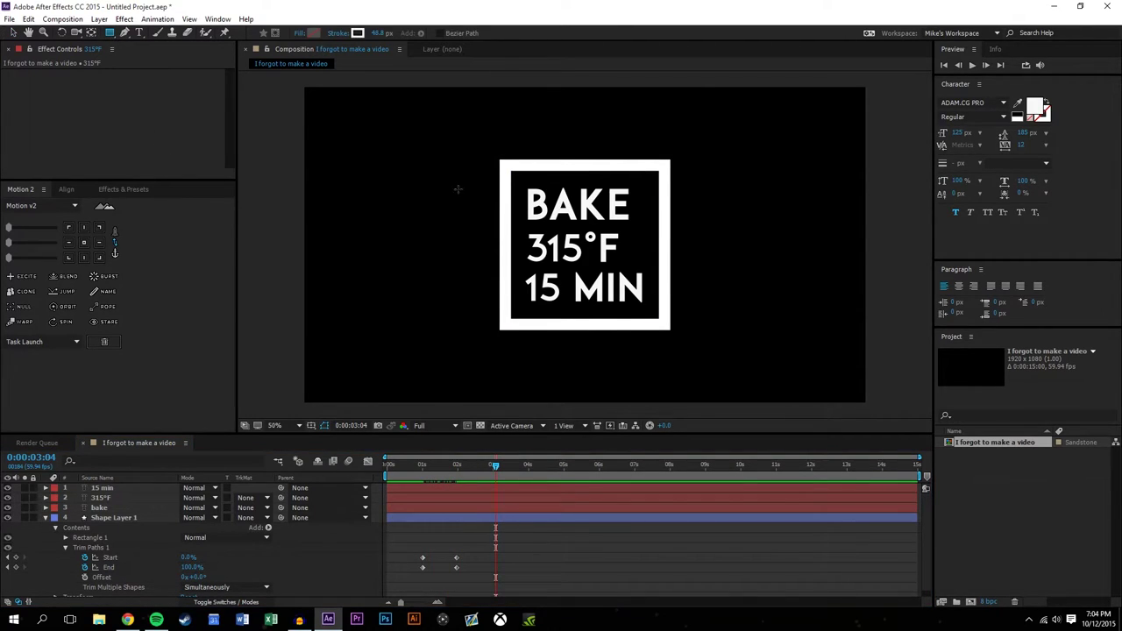
key(slash)
mouse_move(442, 109)
mouse_down()
mouse_move(675, 188)
mouse_move(710, 212)
mouse_up()
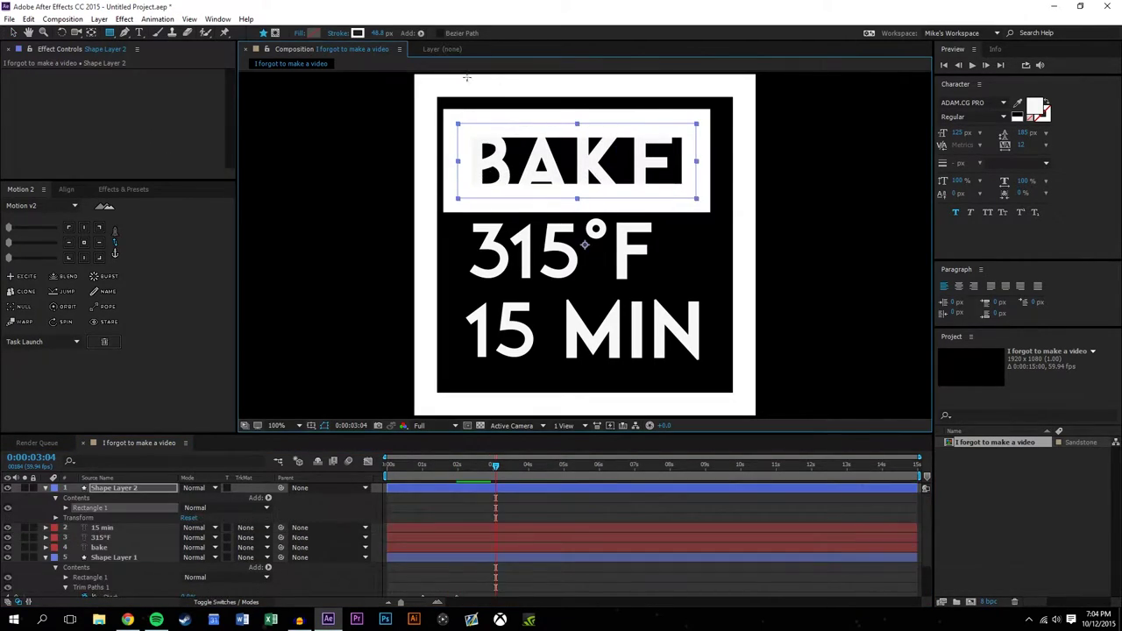
Give the rectangle over BAKE a light blue fill, a 0 px stroke and 47% opacity.
click(313, 32)
click(919, 357)
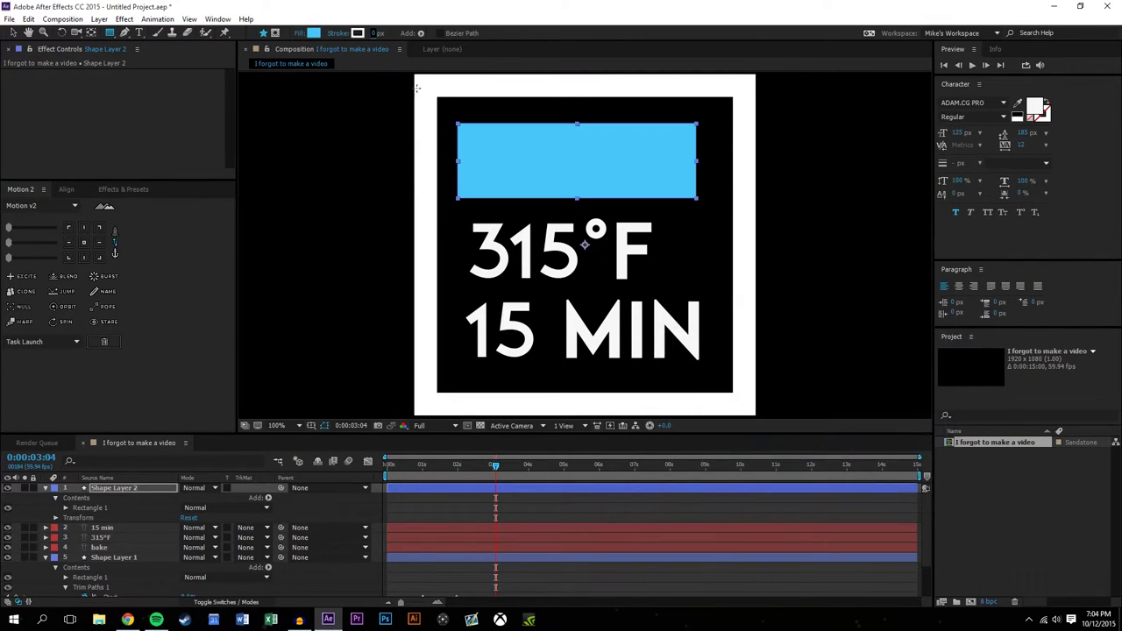
click(12, 32)
key(t)
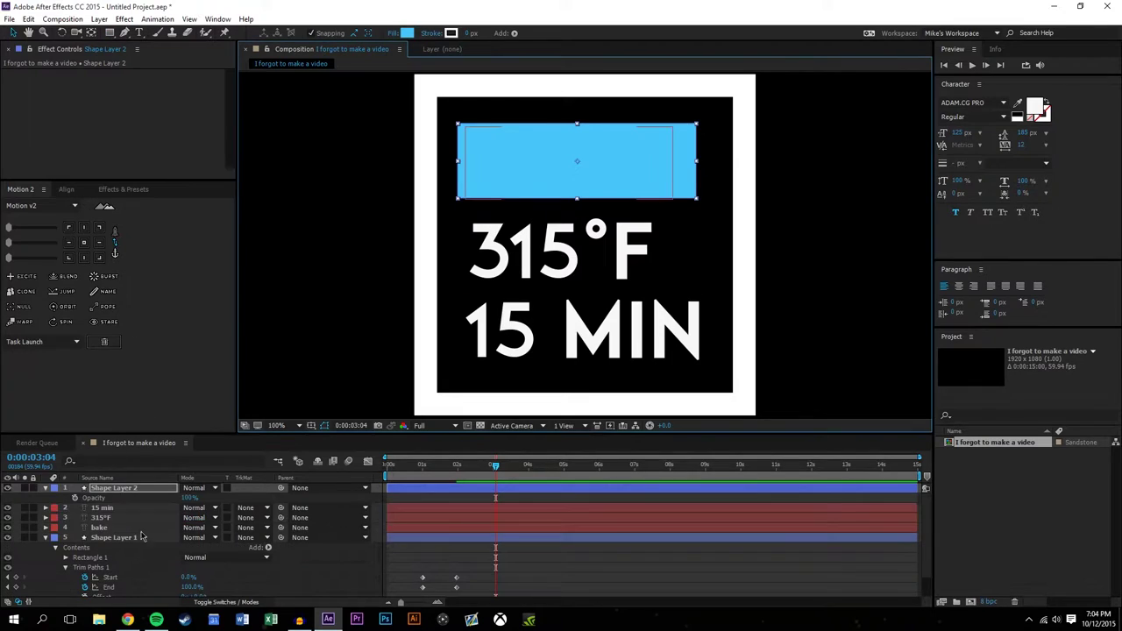
drag(178, 497, 159, 497)
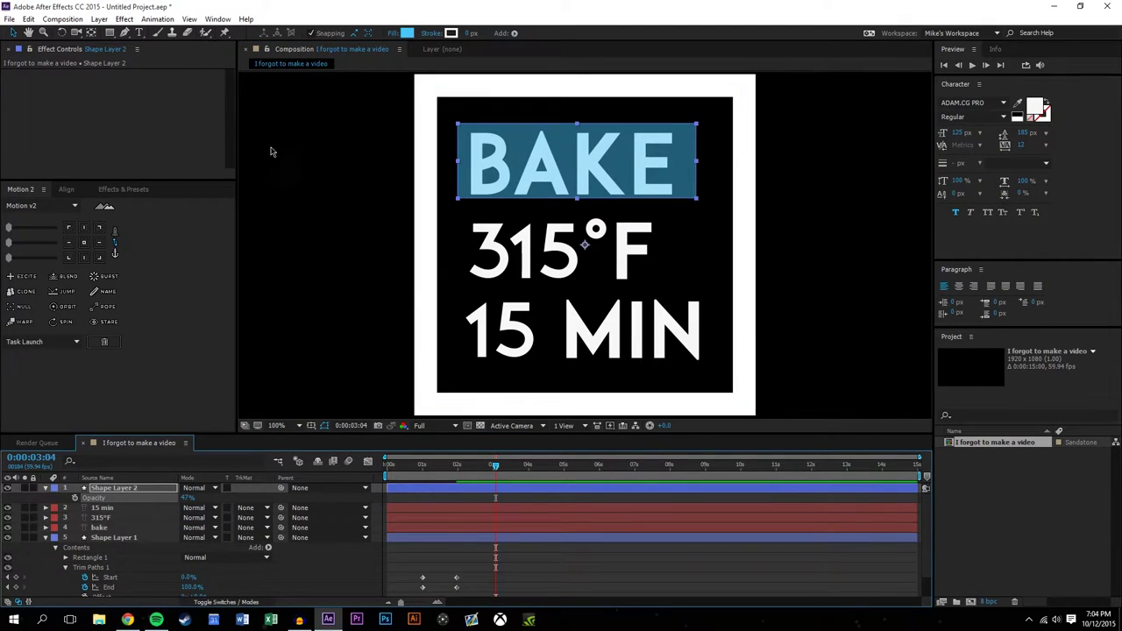
Set the blue rectangle's anchor point to its middle left edge and nudge it down to center it on BAKE.
click(12, 34)
click(69, 243)
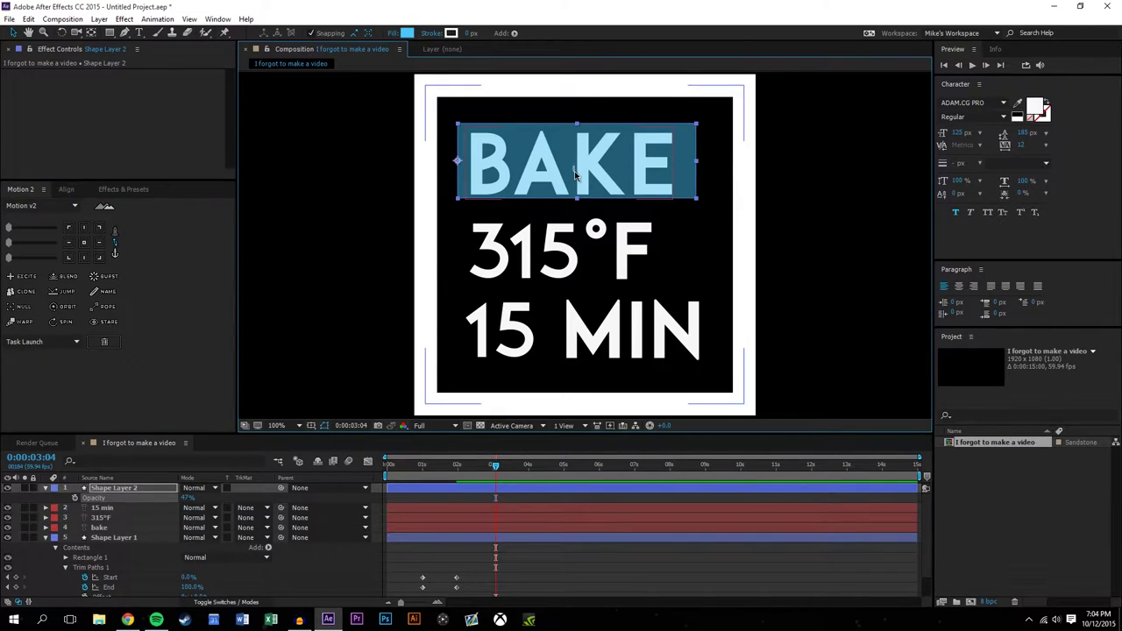
drag(575, 169, 575, 170)
click(872, 195)
Narrow the blue rectangle from its right edge so it fits the width of the BAKE text.
click(685, 175)
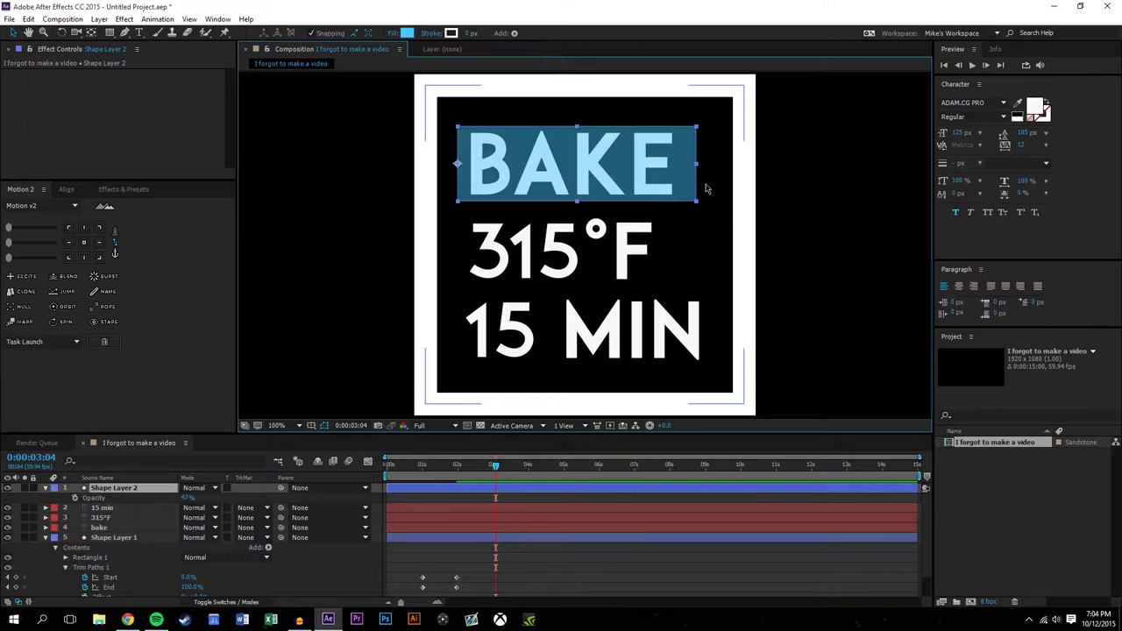
drag(697, 169, 684, 167)
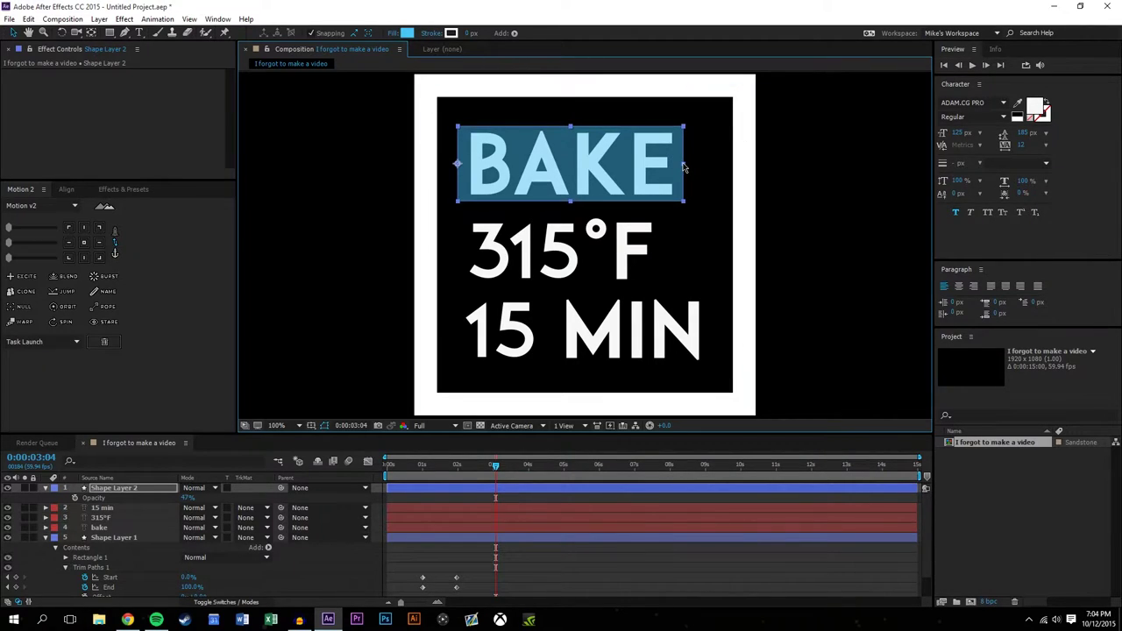
click(813, 181)
Duplicate the blue rectangle over the 315°F text and narrow the copy to fit that line.
click(582, 158)
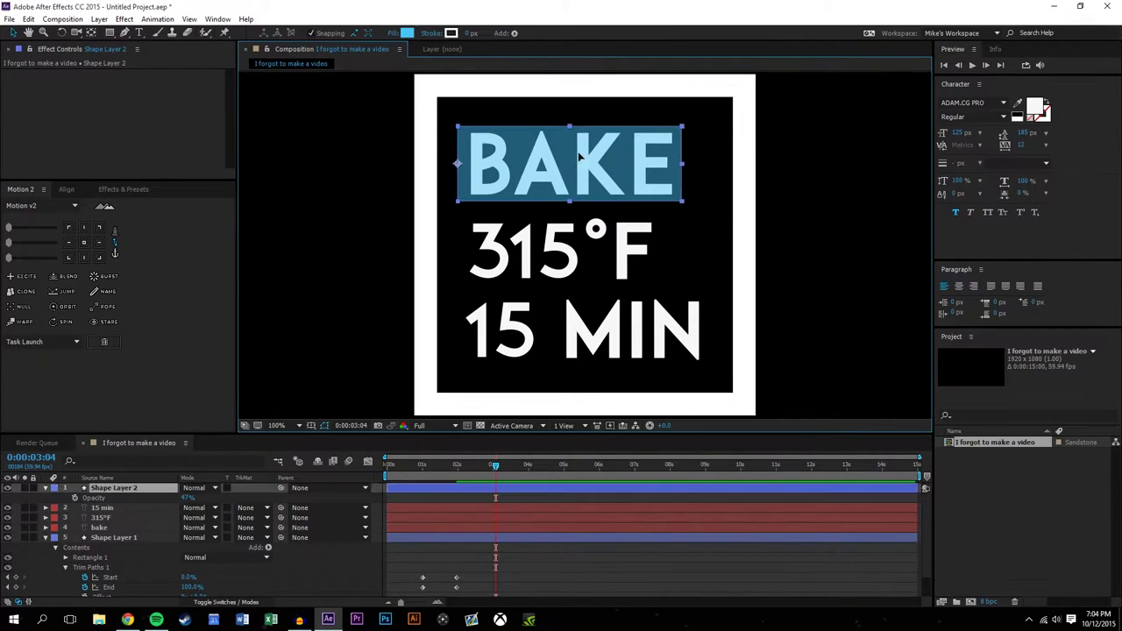
key(ctrl+d)
drag(572, 158, 579, 248)
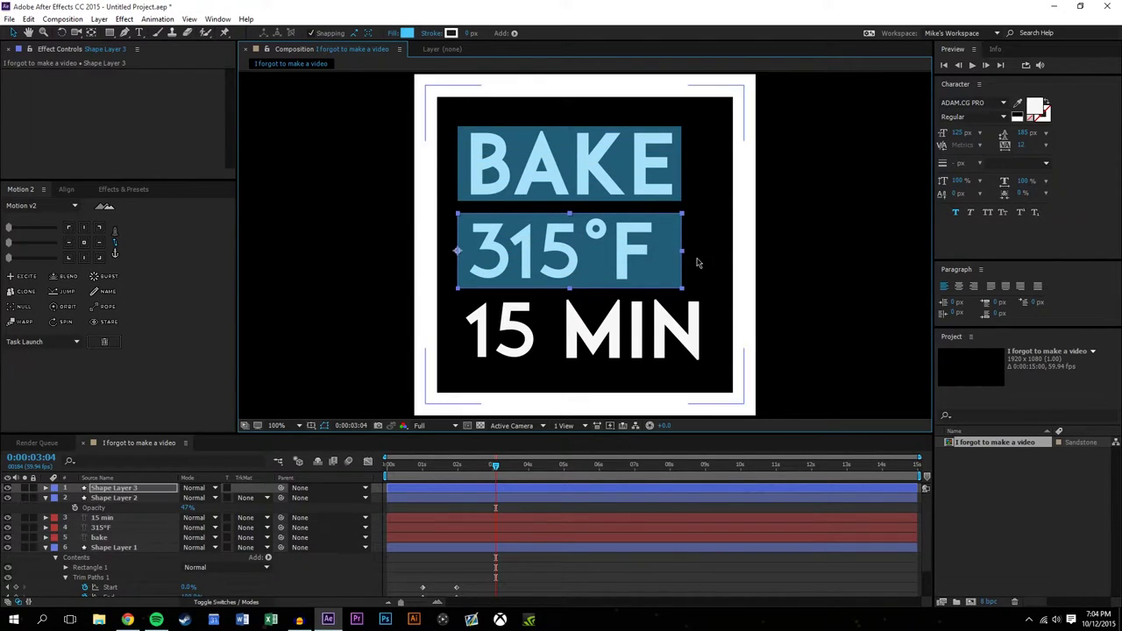
drag(682, 252, 662, 254)
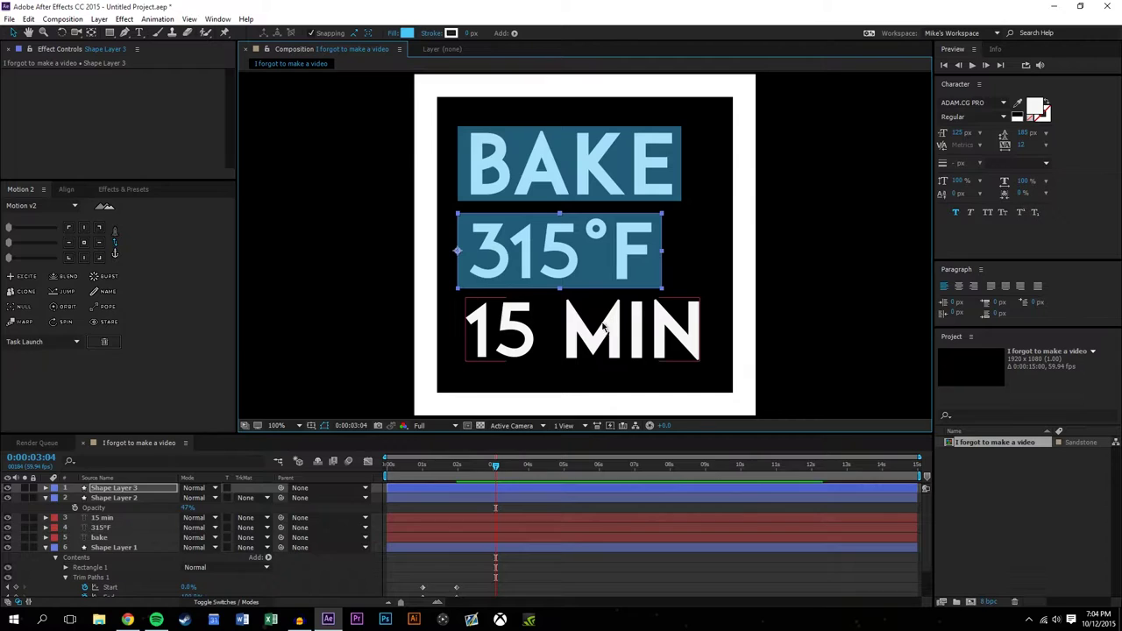
Duplicate the middle blue rectangle over the 15 MIN text and widen the copy to cover the whole line.
key(ctrl+d)
drag(597, 275, 599, 350)
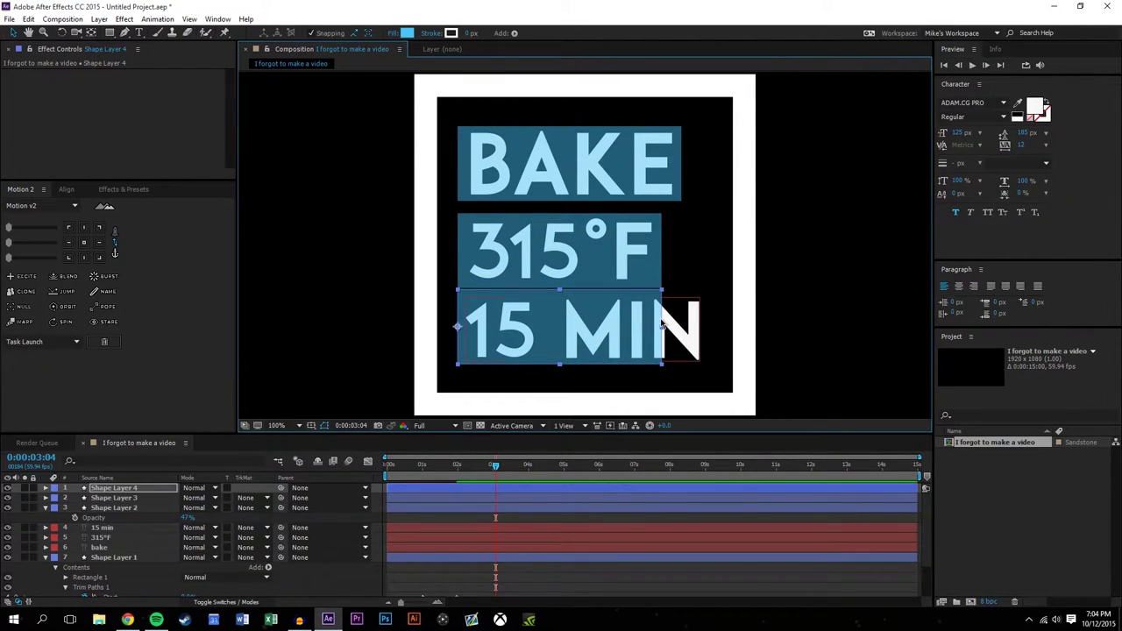
drag(661, 326, 707, 329)
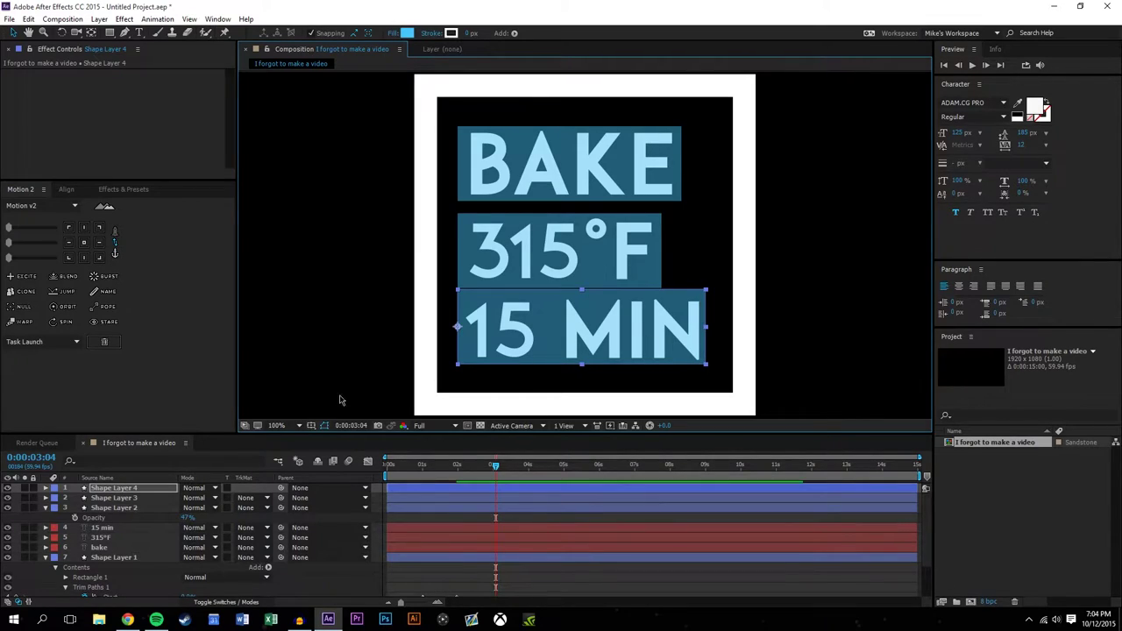
Shift 15 MIN and its rectangle slightly down, and move BAKE and 315°F with their rectangles slightly up.
ctrl+click(117, 529)
key(shift+Down)
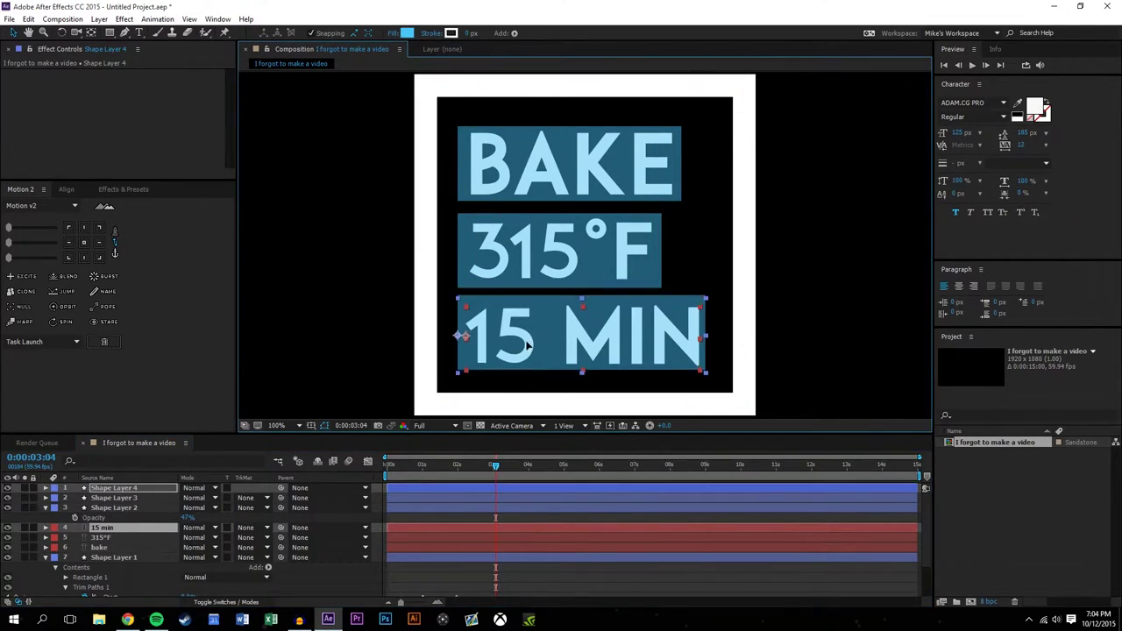
click(538, 240)
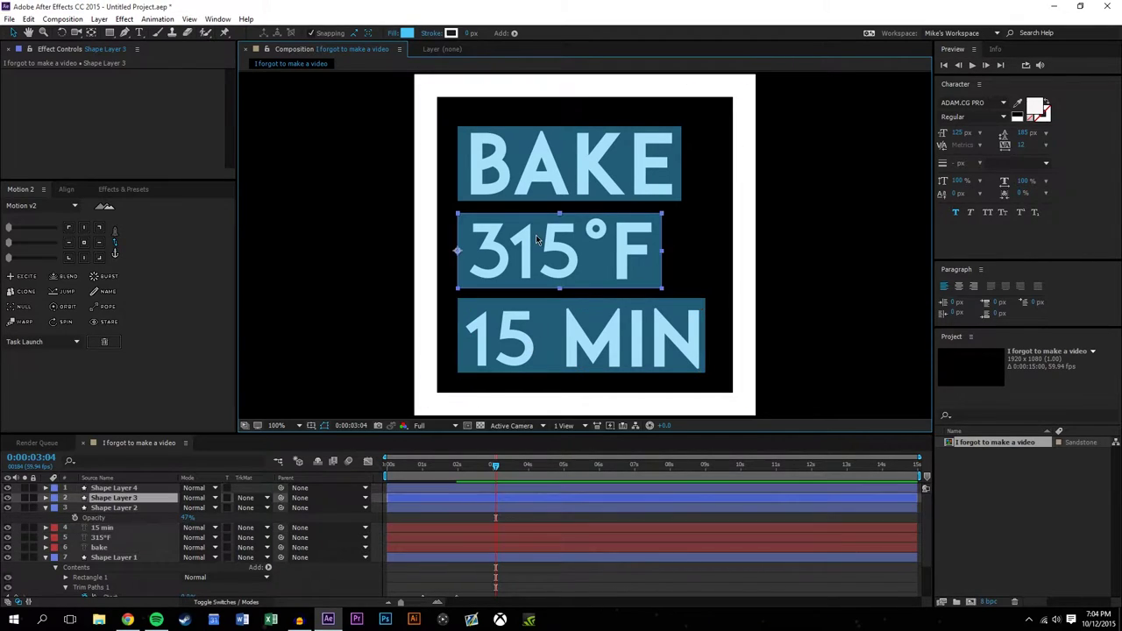
shift+click(533, 172)
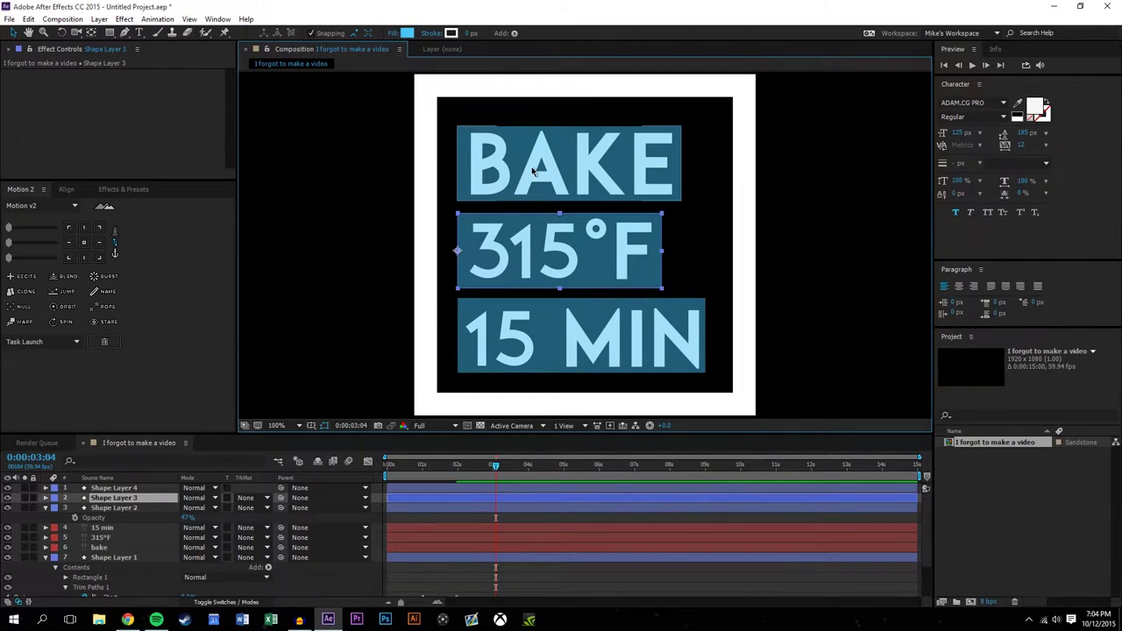
ctrl+click(116, 549)
ctrl+click(122, 528)
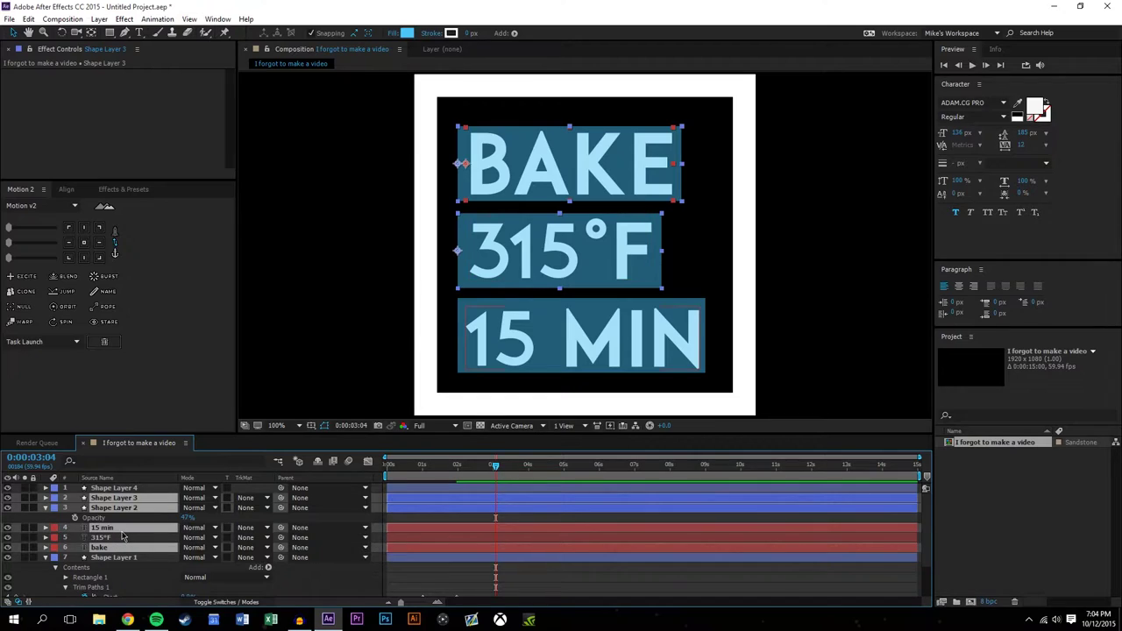
ctrl+click(121, 530)
drag(524, 253, 529, 240)
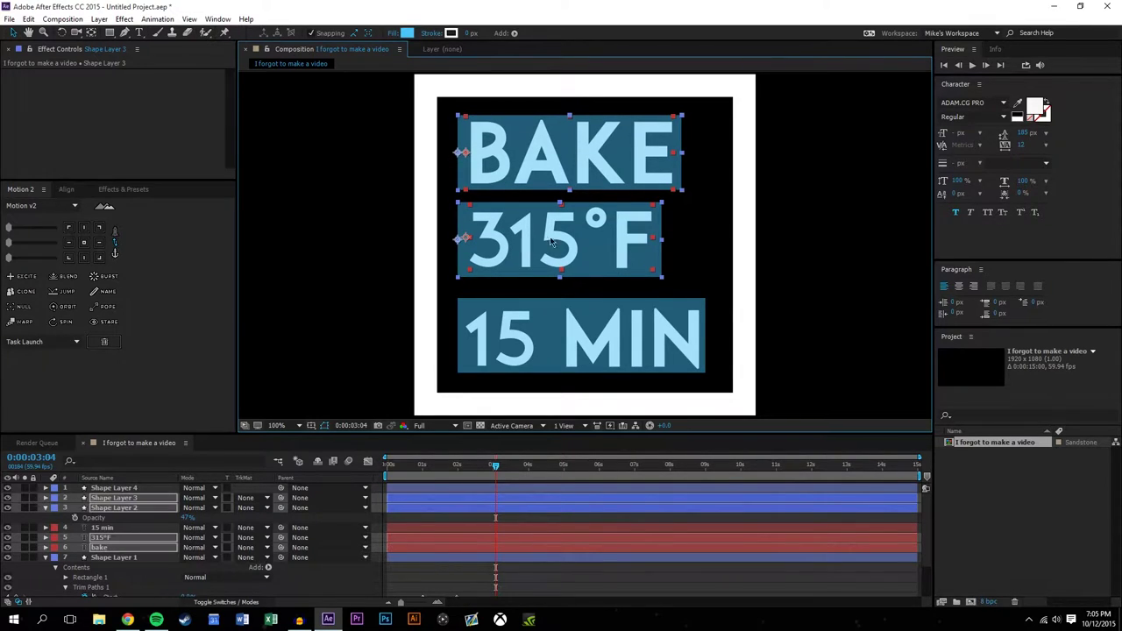
Center the 315°F text and its covering rectangle vertically in the composition.
click(687, 255)
click(686, 255)
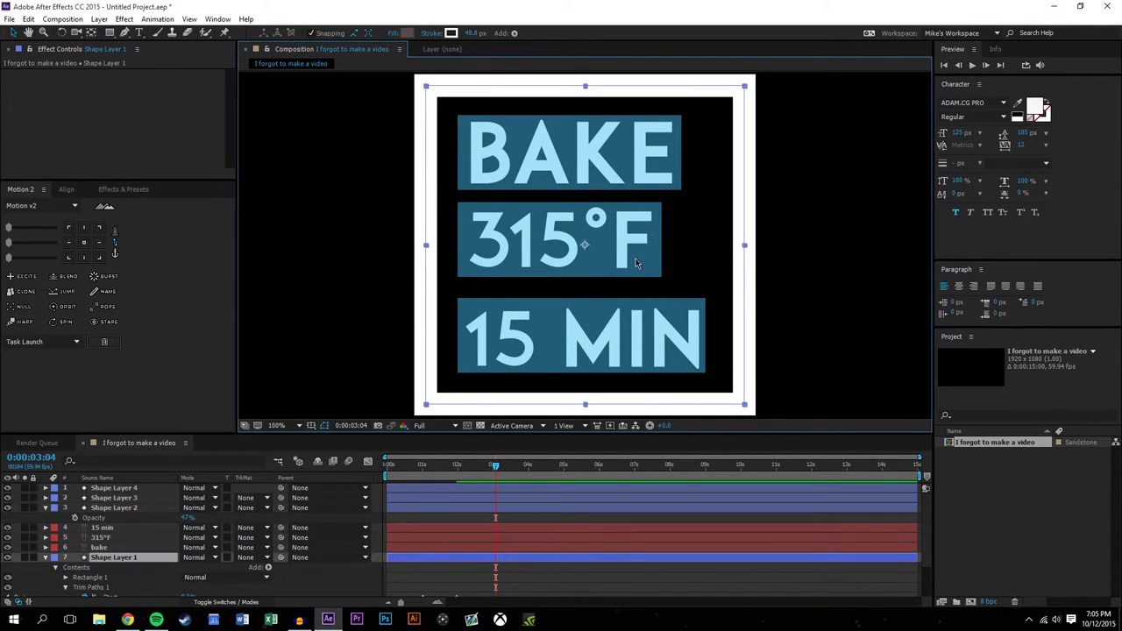
click(108, 538)
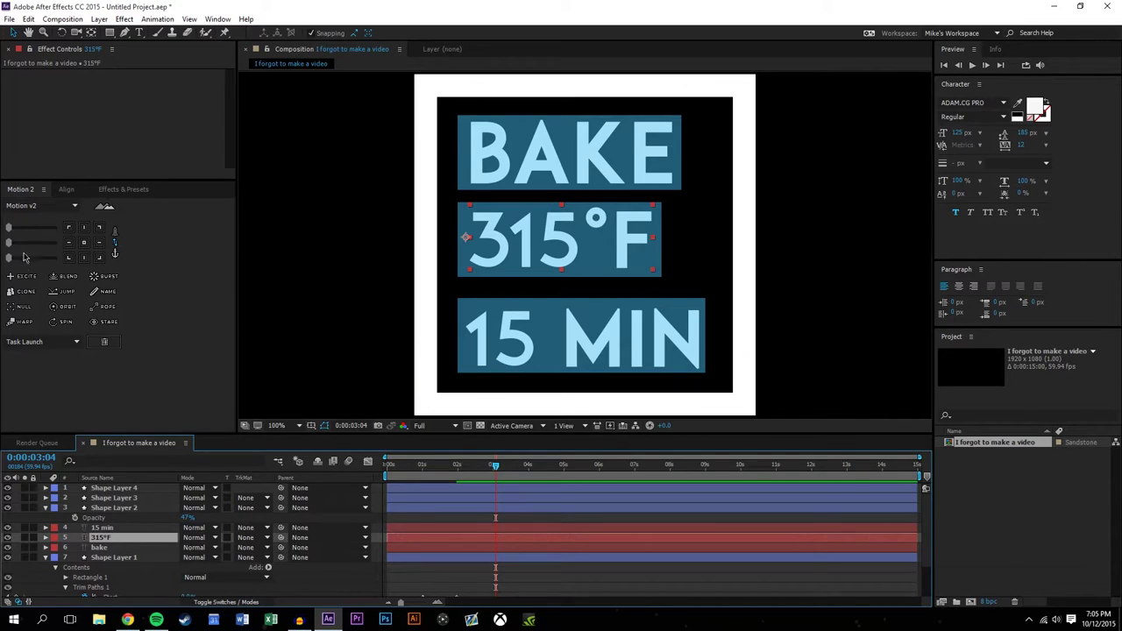
click(67, 189)
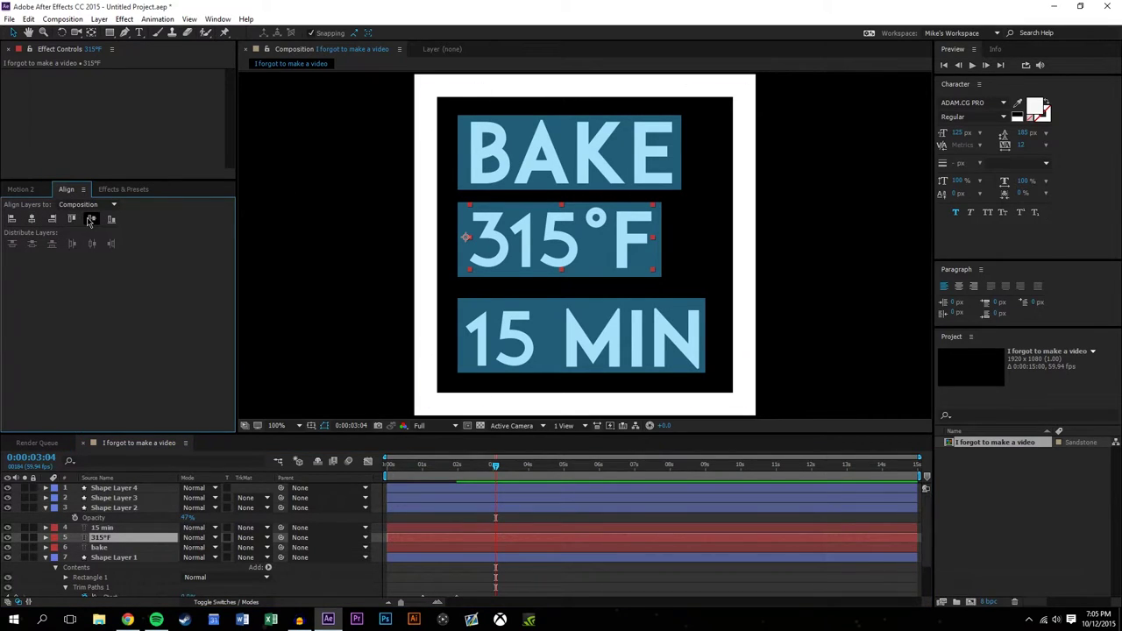
click(88, 217)
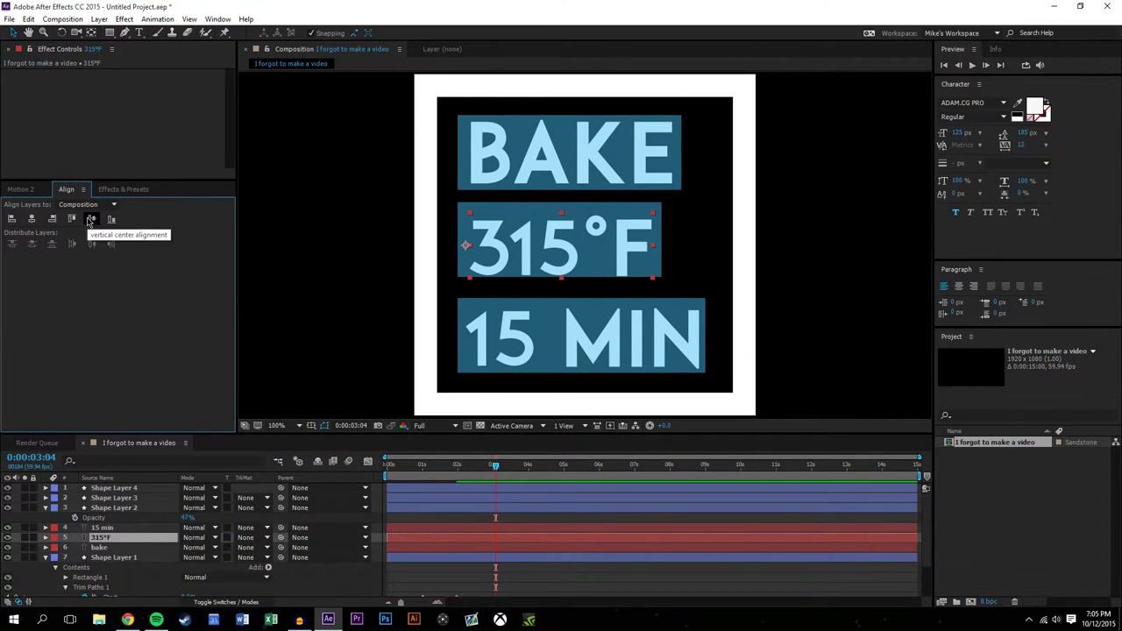
click(113, 498)
click(91, 219)
click(863, 210)
scroll(863, 211, down, 1)
scroll(774, 312, up, 1)
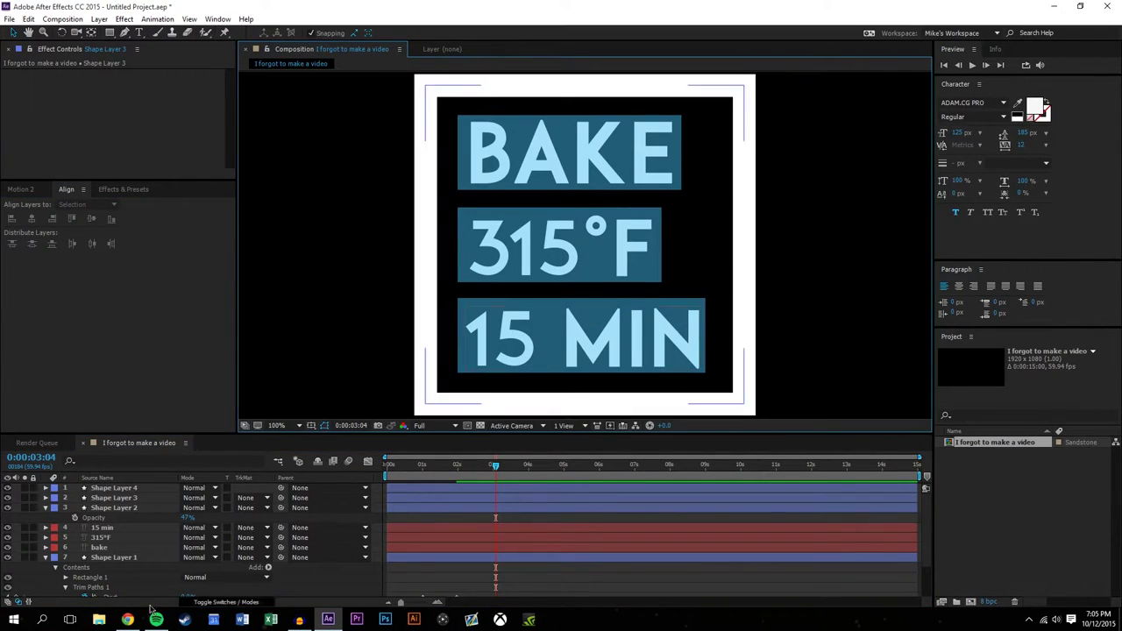
Widen the rectangle over 15 MIN slightly from its right edge so it extends past the text.
click(563, 329)
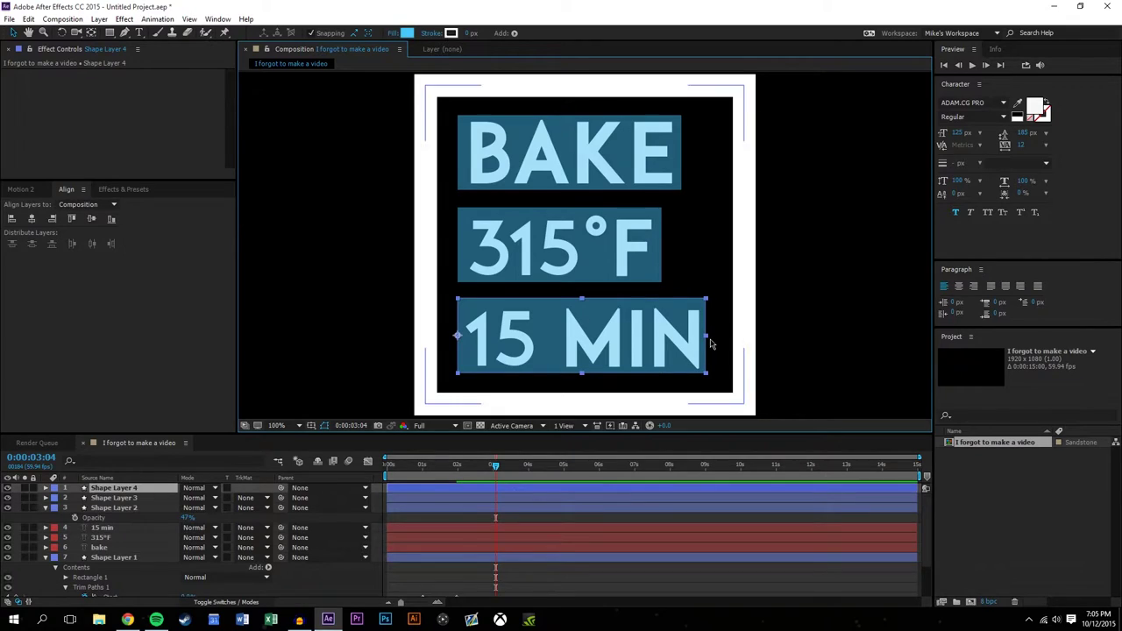
drag(711, 336, 716, 336)
click(647, 241)
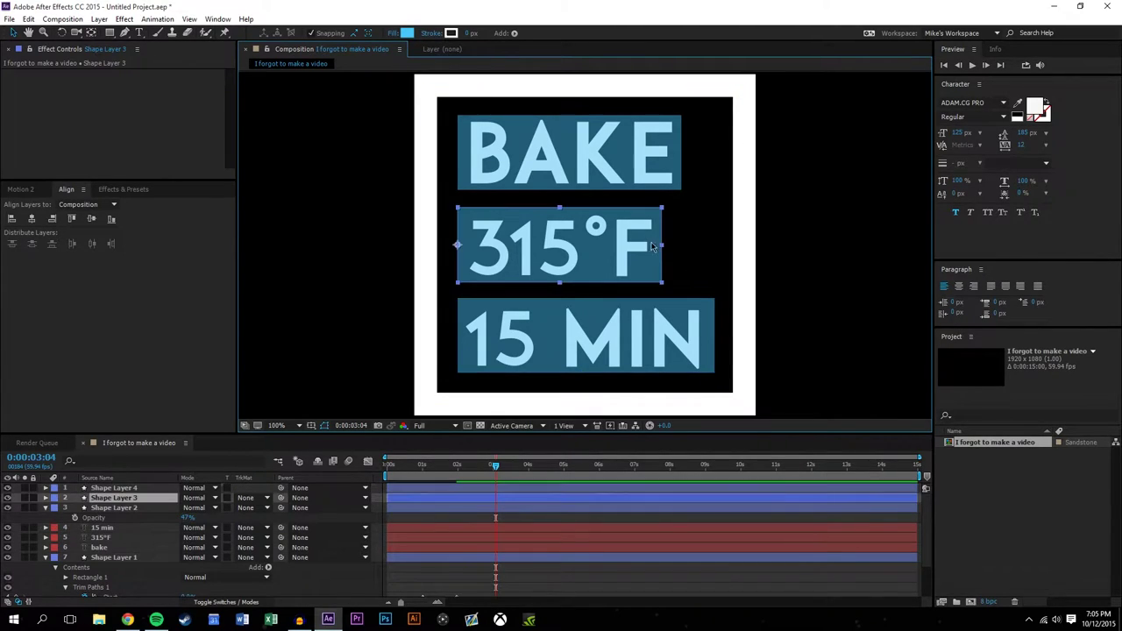
click(674, 164)
click(888, 228)
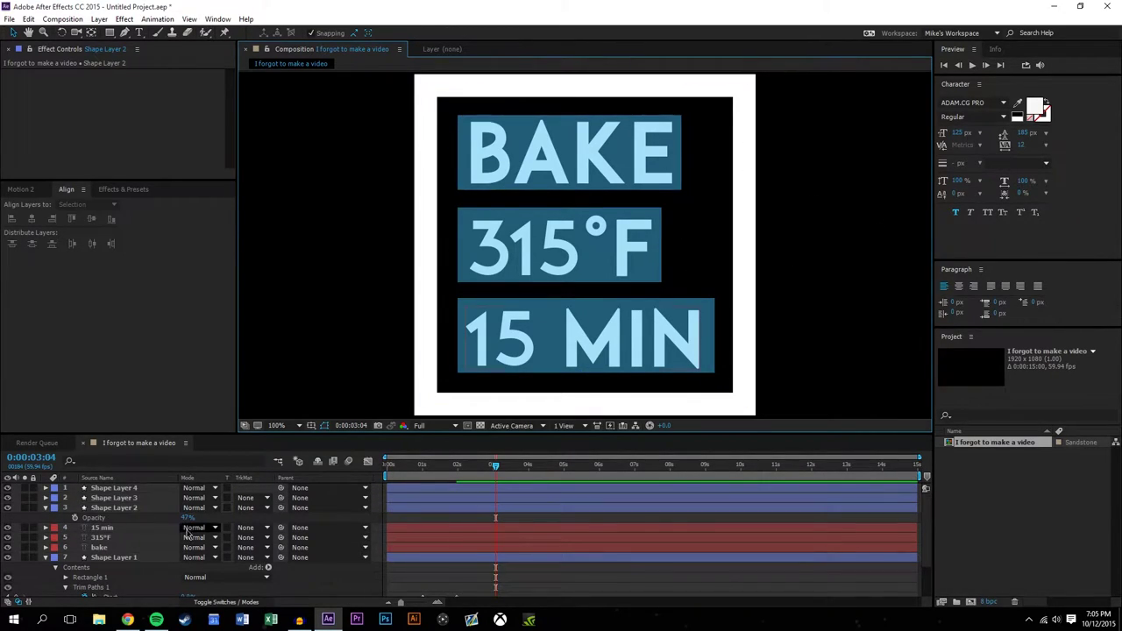
Set the opacity of all three blue rectangles to 100%.
click(125, 488)
shift+click(124, 509)
key(t)
drag(187, 500, 239, 500)
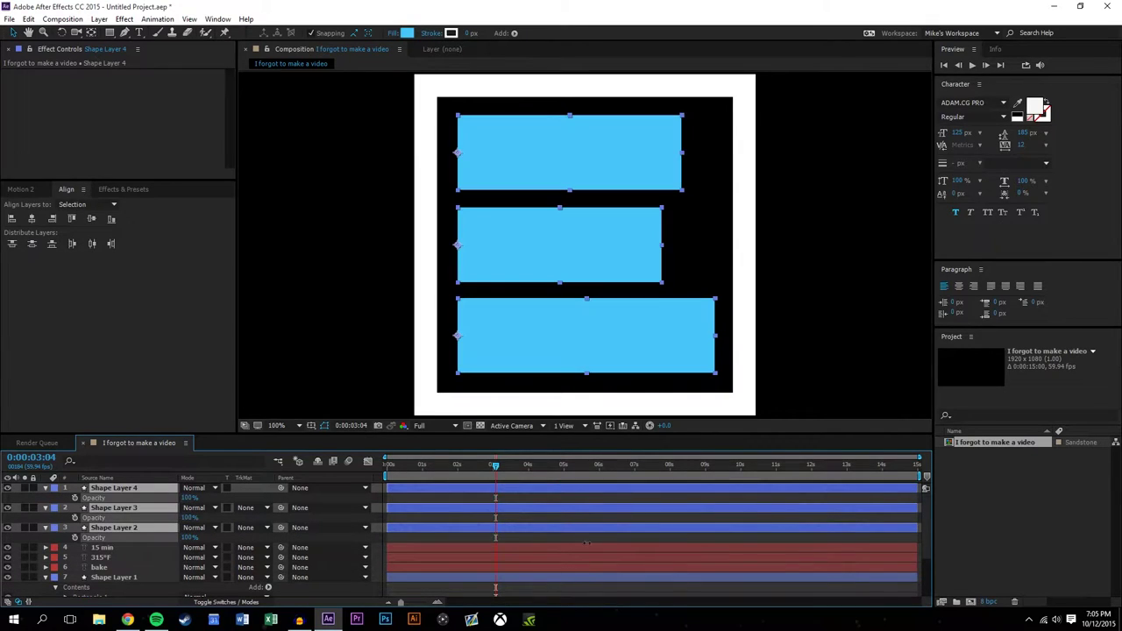
click(845, 333)
Add Scale keyframes to all three rectangle layers at 0:00:03:04.
scroll(846, 333, down, 3)
key(period)
key(period)
key(period)
key(period)
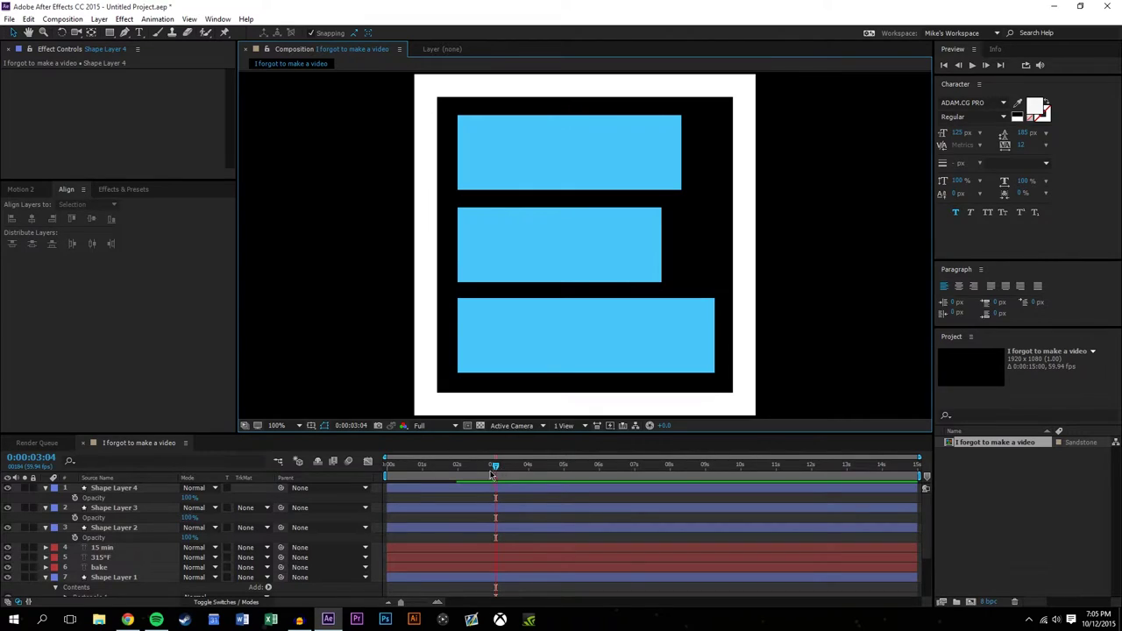
click(107, 489)
shift+click(109, 528)
key(s)
key(t)
key(s)
click(74, 497)
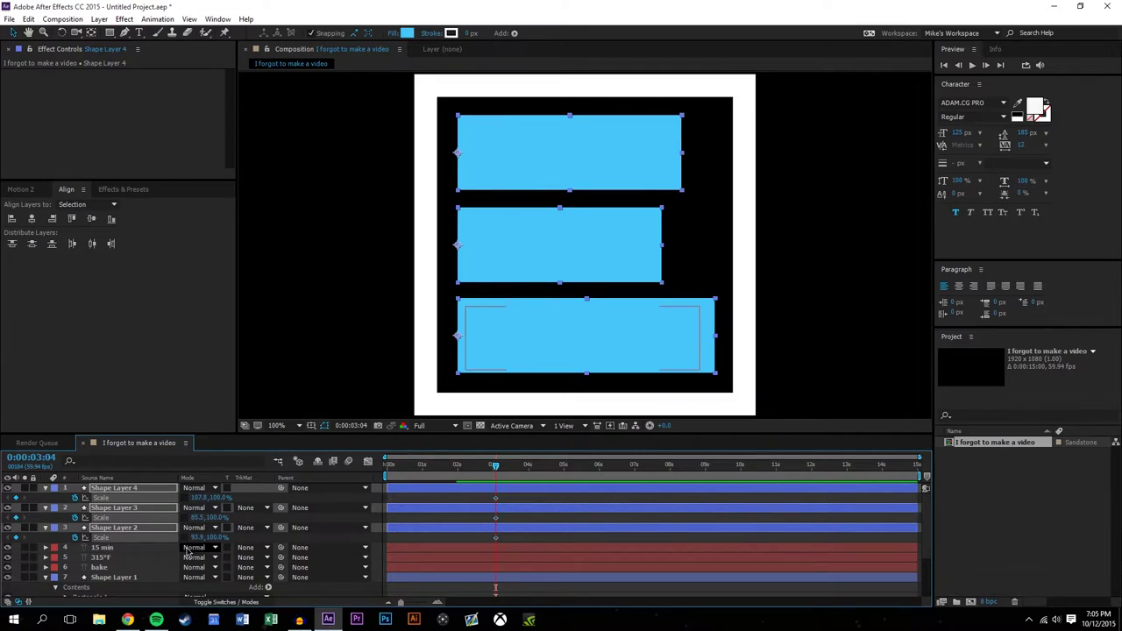
click(198, 497)
text(0)
key(Return)
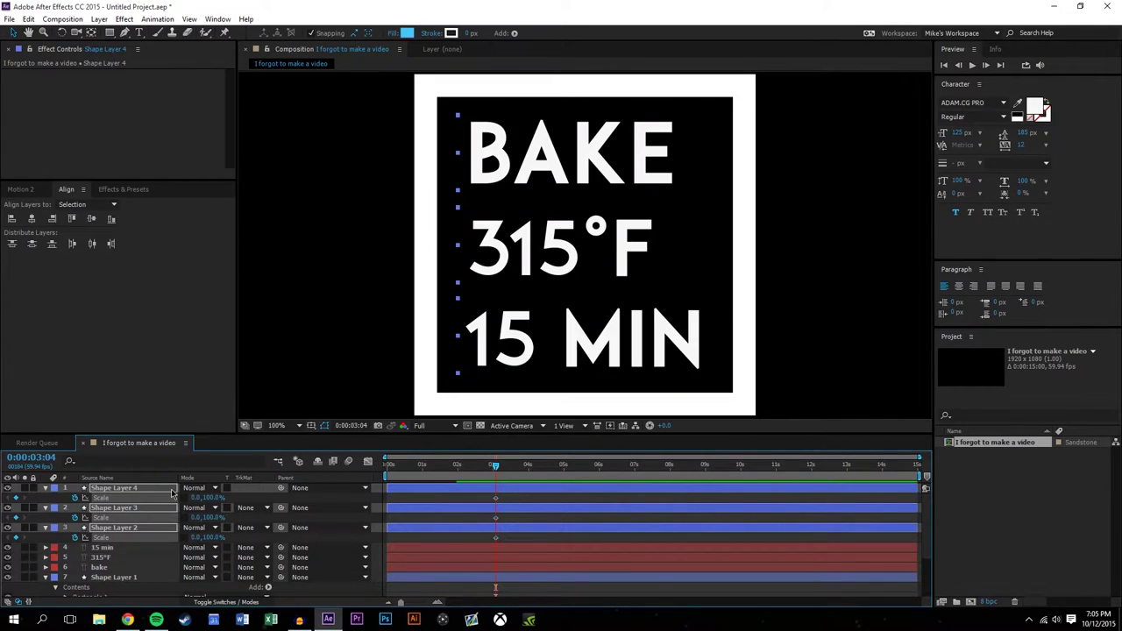
click(519, 536)
key(ctrl+z)
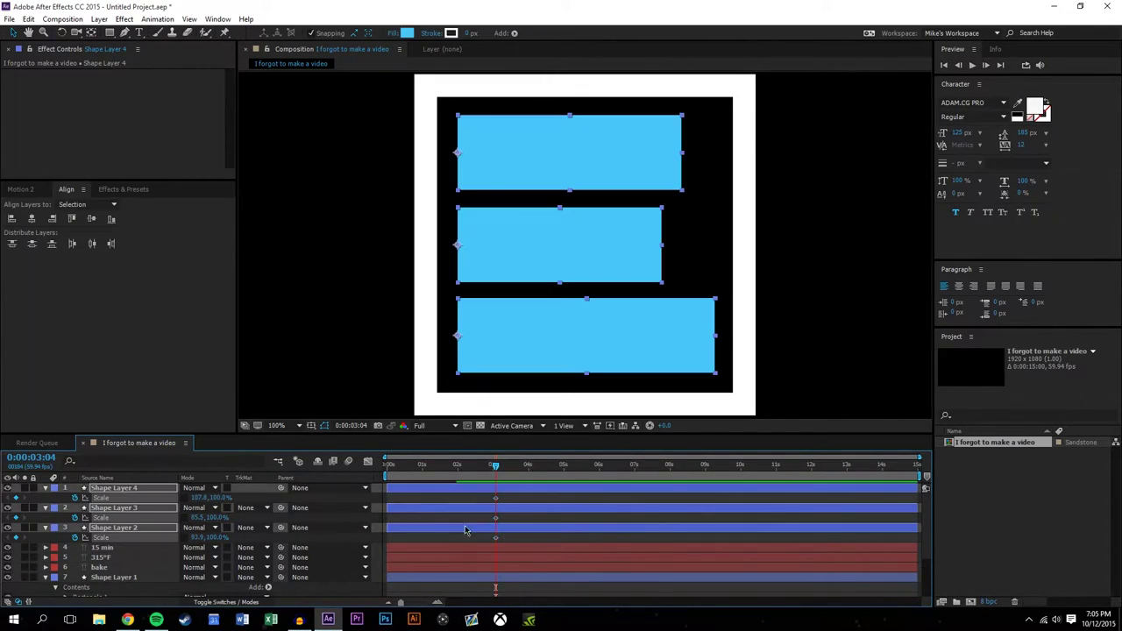
Move the three Scale keyframes to 0:00:05:08 and set the rectangles' horizontal scale to 0% at 0:00:03:04.
drag(508, 543, 569, 506)
text(0)
key(Return)
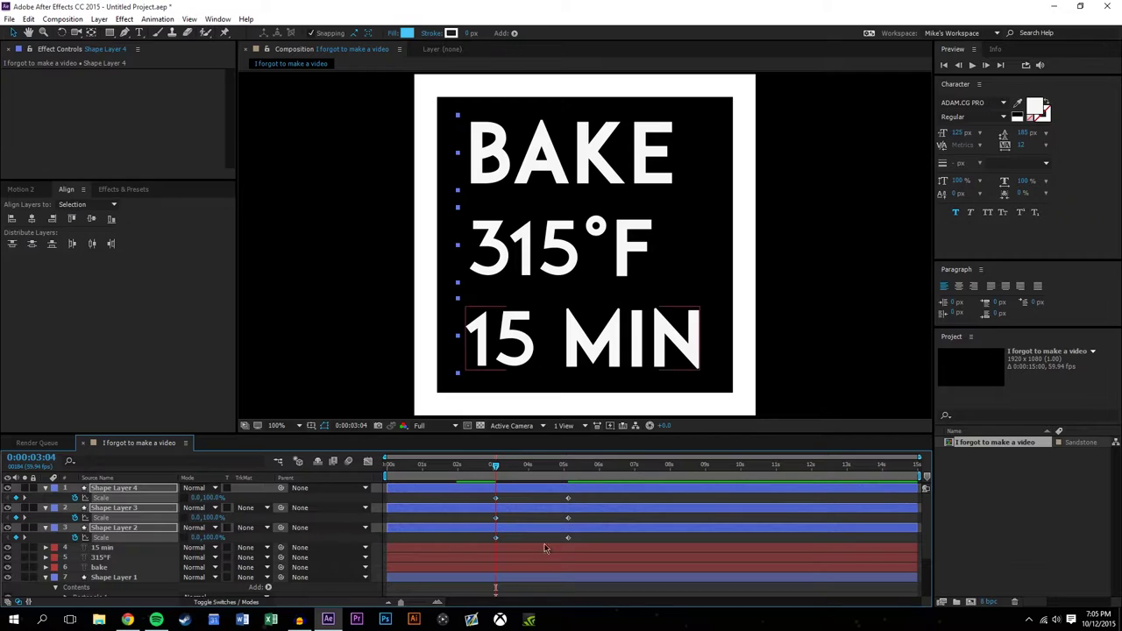
click(586, 534)
At 0:00:05:08, add a new mask to Shape Layer 4, the rectangle covering 15 MIN.
drag(503, 471, 587, 444)
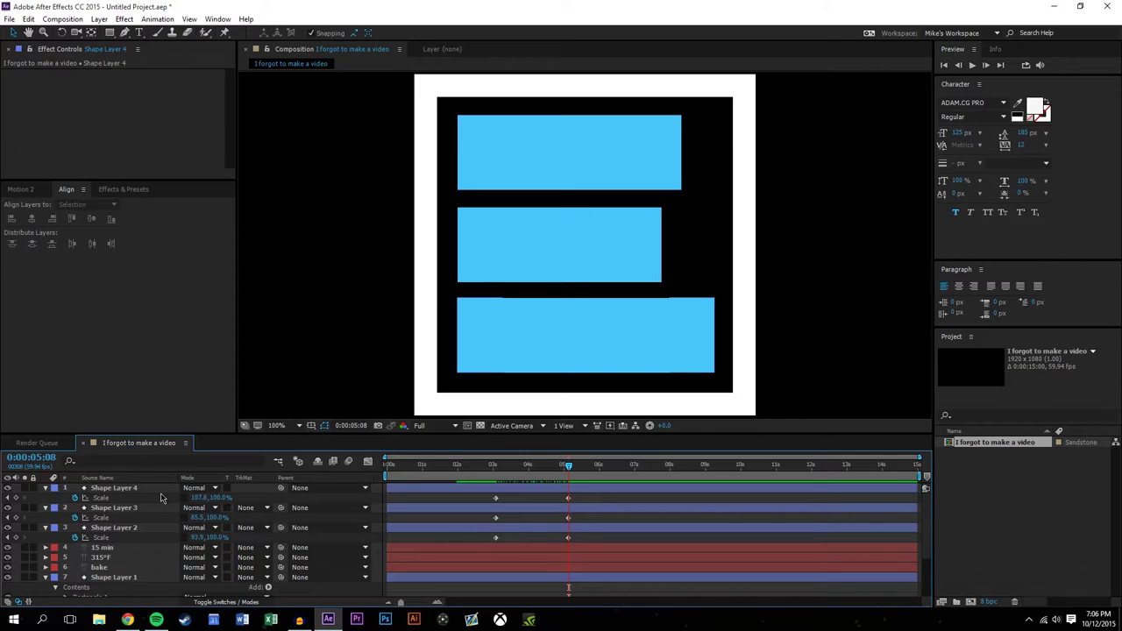
click(581, 167)
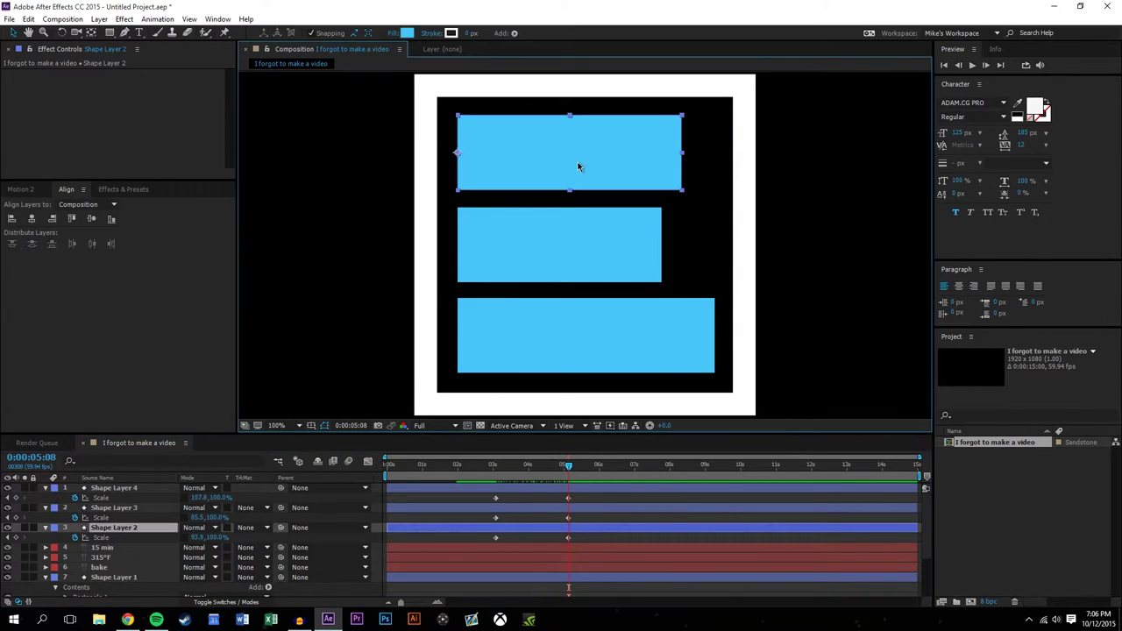
click(594, 538)
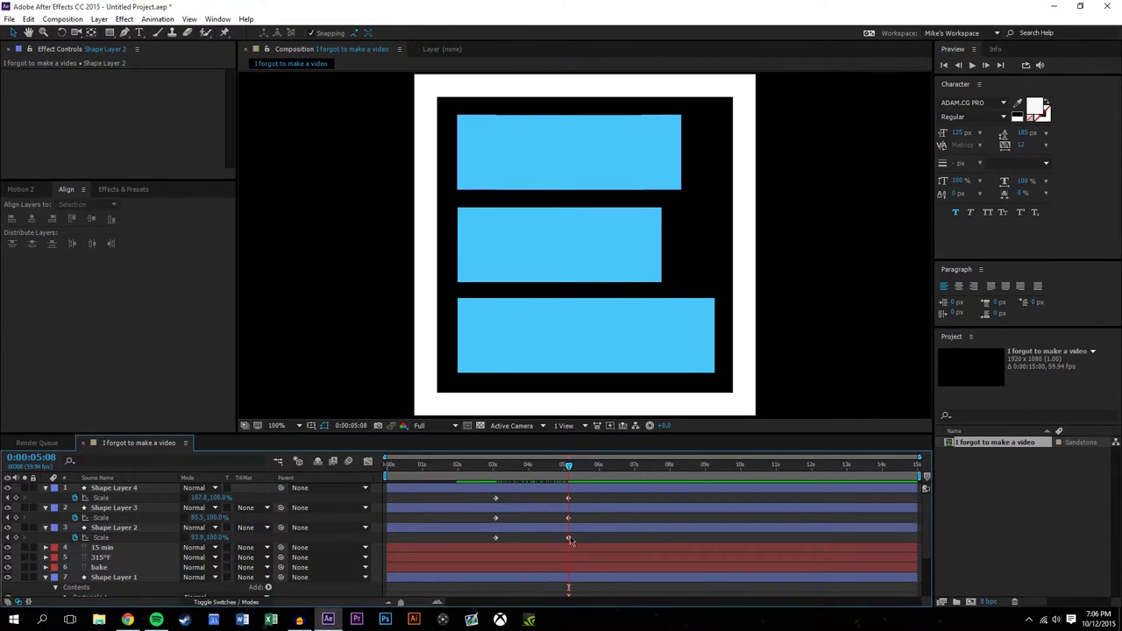
click(114, 489)
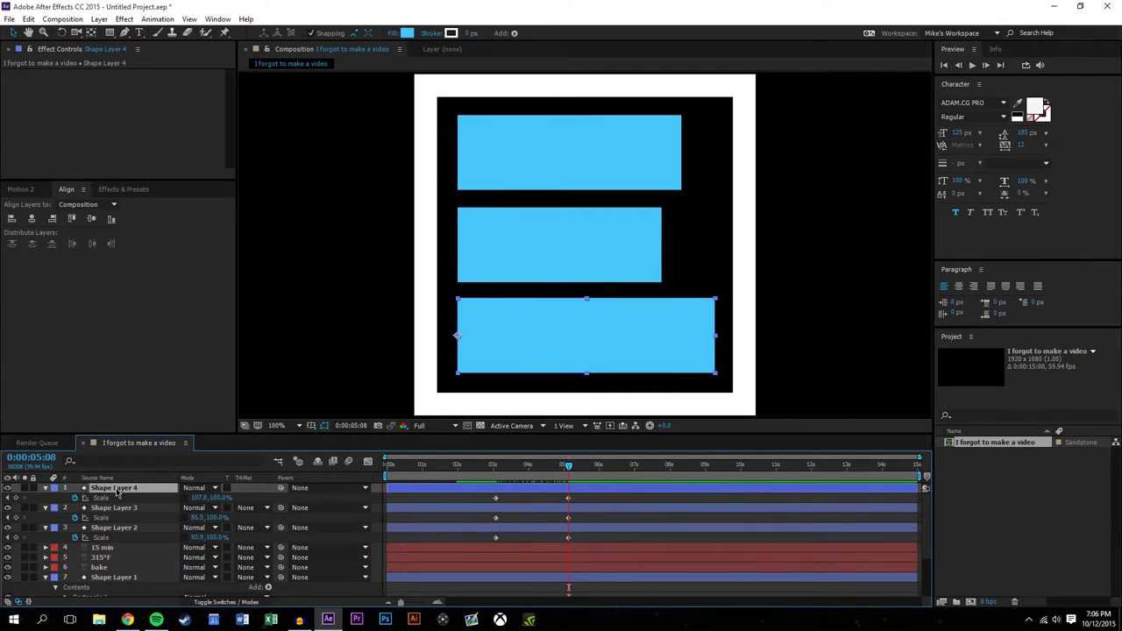
right_click(117, 494)
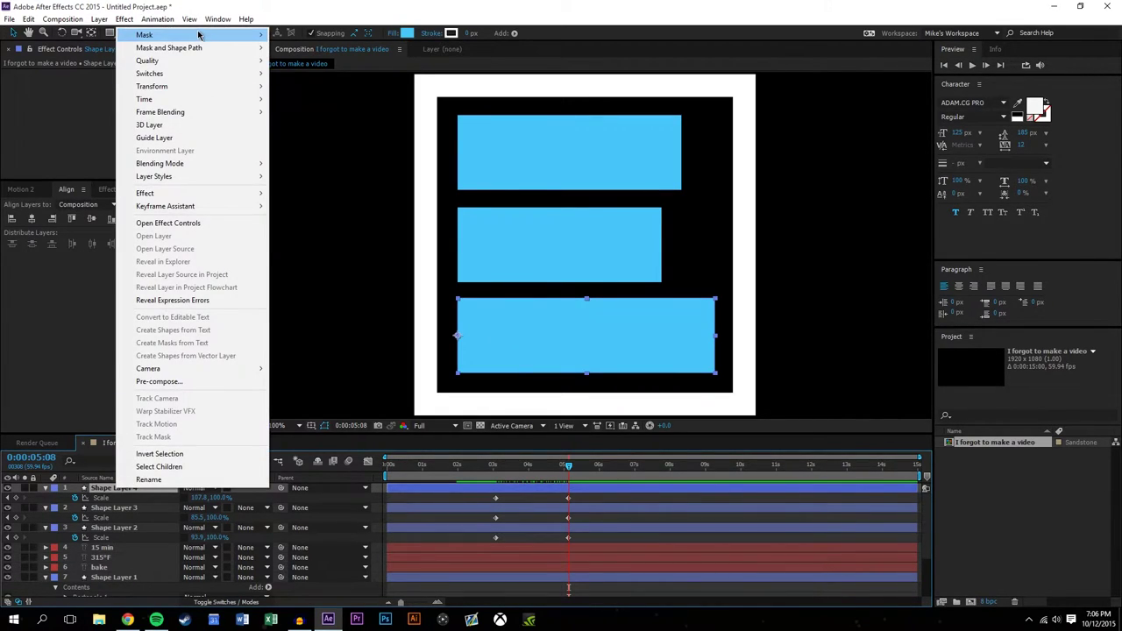
mouse_move(175, 35)
click(346, 36)
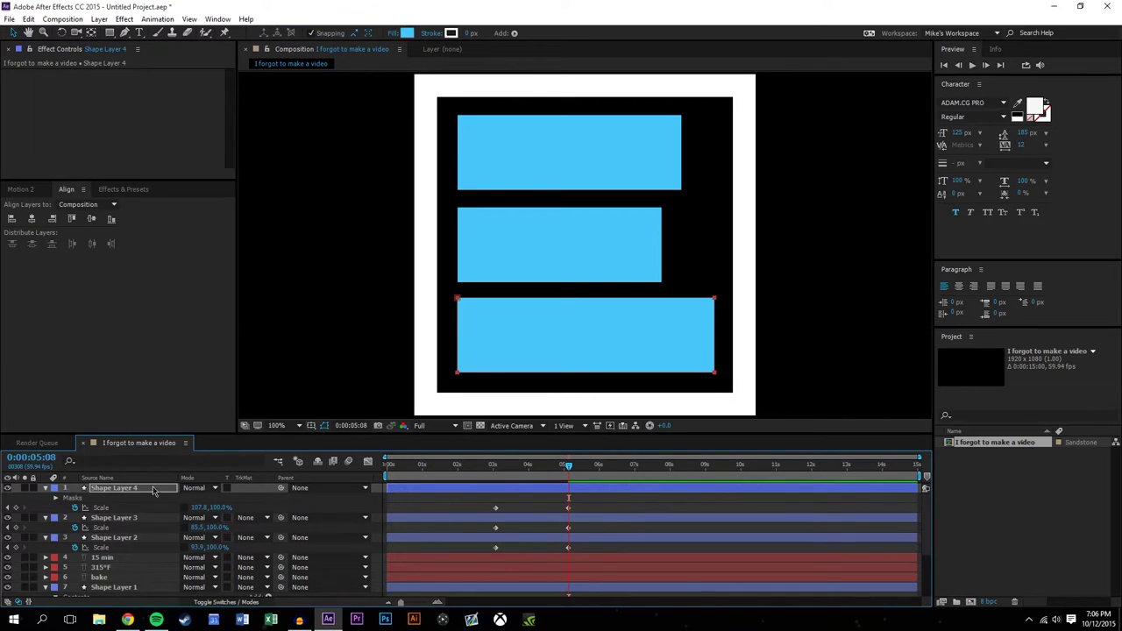
Add a new mask to Shape Layer 3 and another to Shape Layer 2.
click(132, 519)
right_click(133, 518)
mouse_move(208, 67)
click(324, 66)
right_click(111, 547)
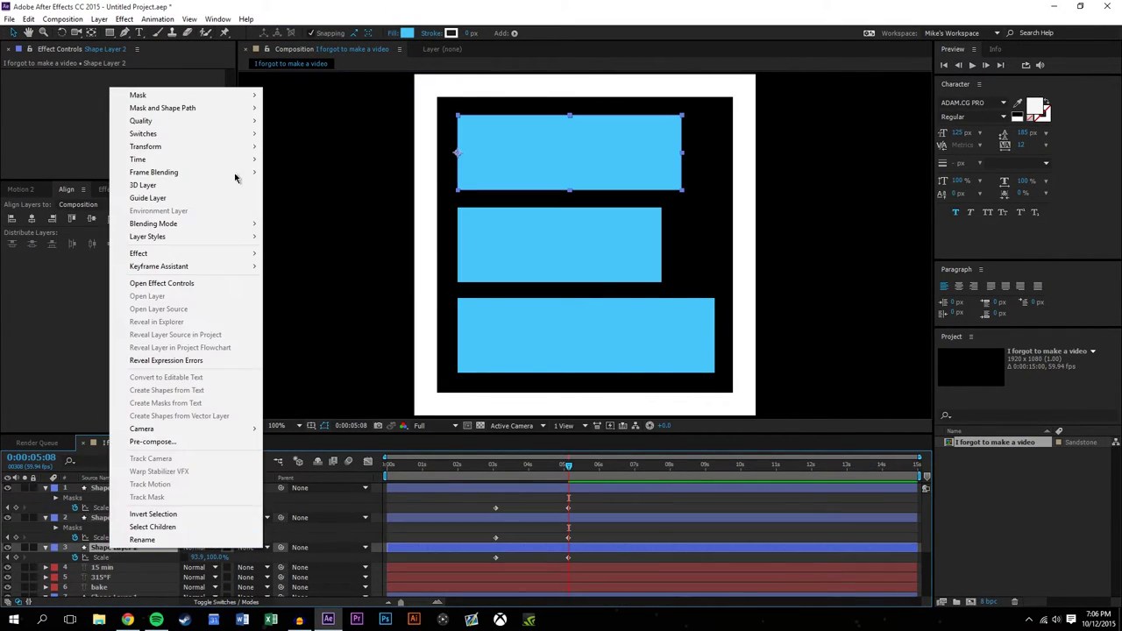
mouse_move(194, 98)
click(383, 95)
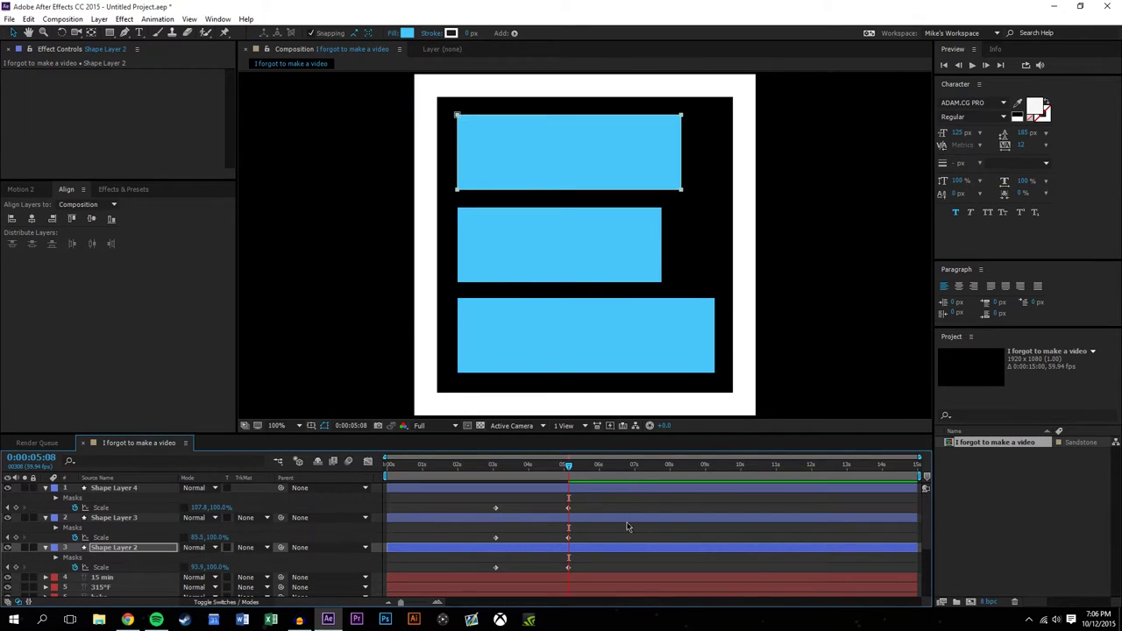
click(586, 568)
Reorder the rectangle layers so Shape Layer 2 is first, Shape Layer 3 second and Shape Layer 4 third.
mouse_move(110, 549)
mouse_down()
mouse_move(109, 486)
mouse_move(107, 567)
mouse_up()
click(108, 518)
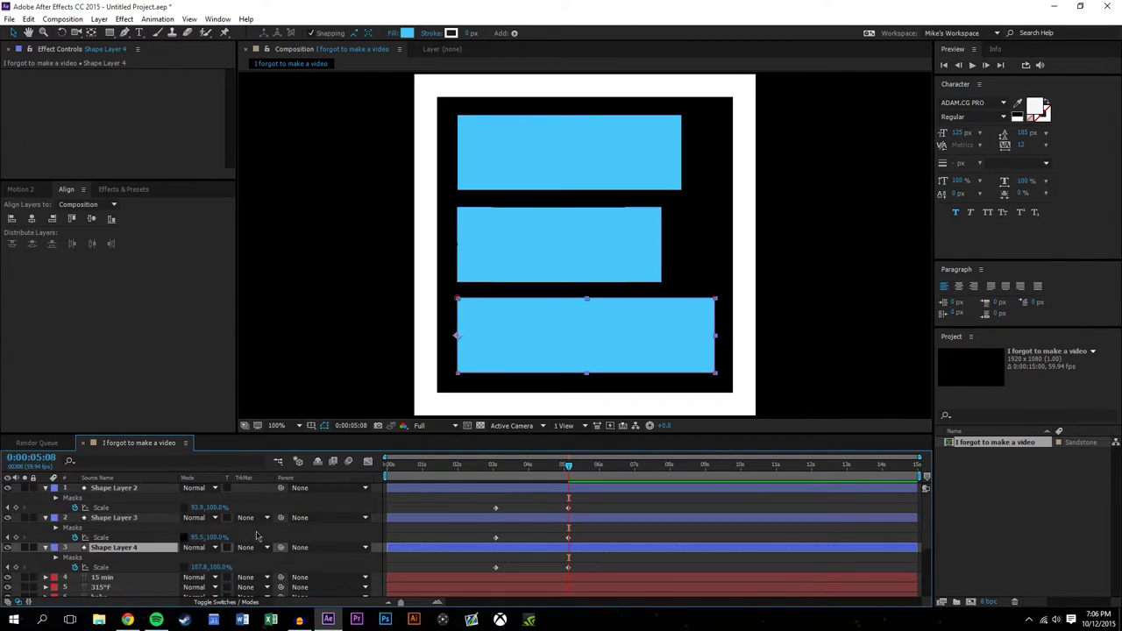
click(540, 571)
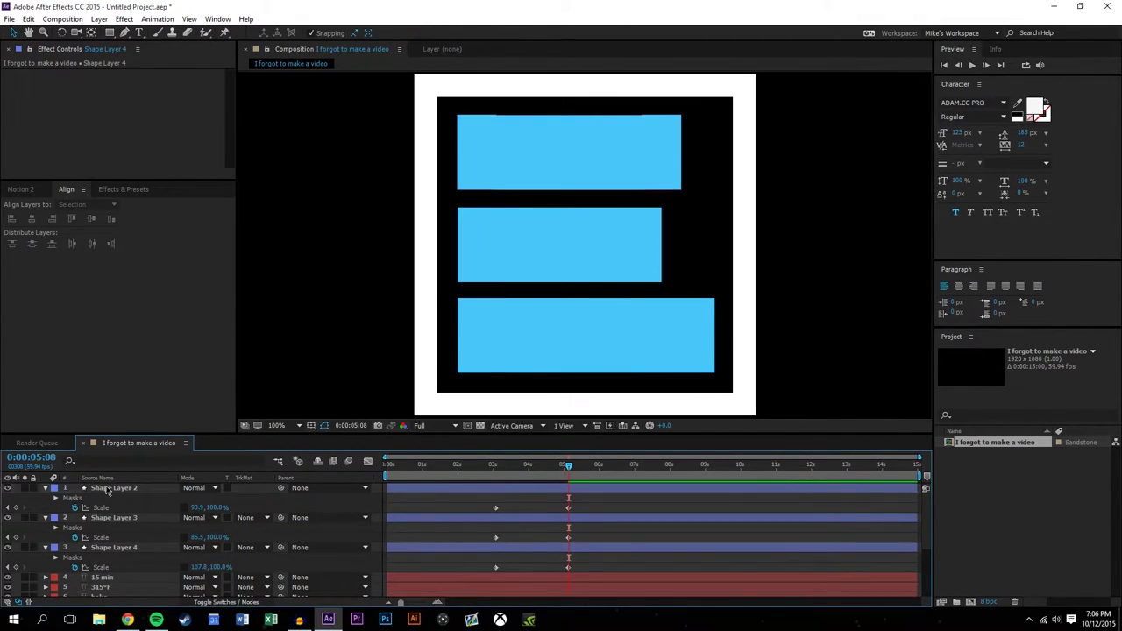
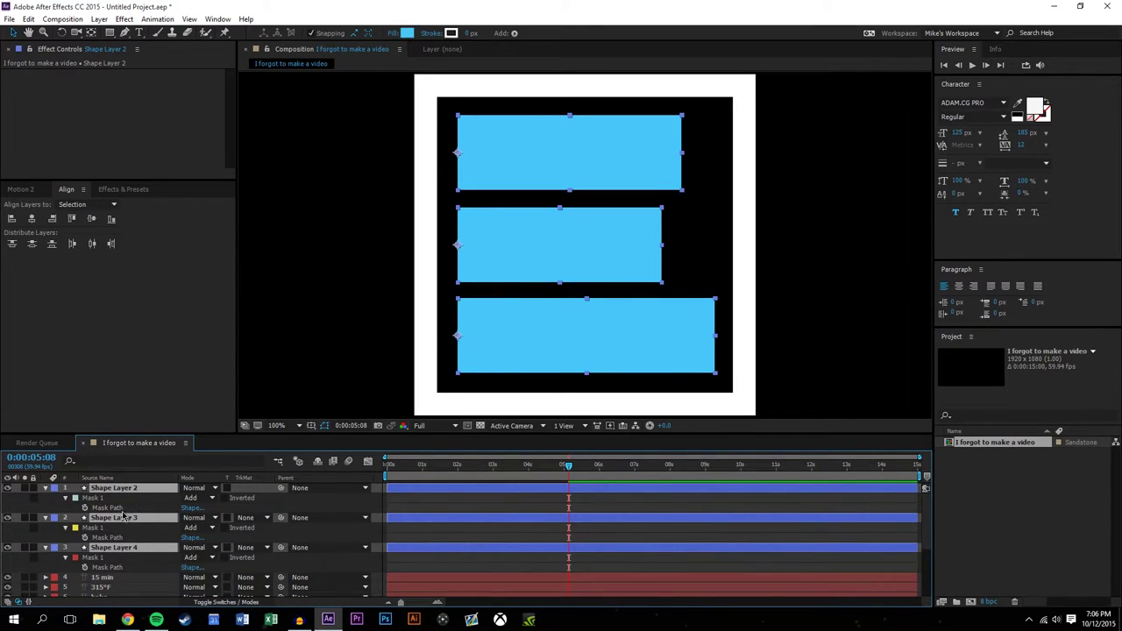
Add Mask Path keyframes to the masks of all three rectangle layers at 0:00:05:08.
click(85, 507)
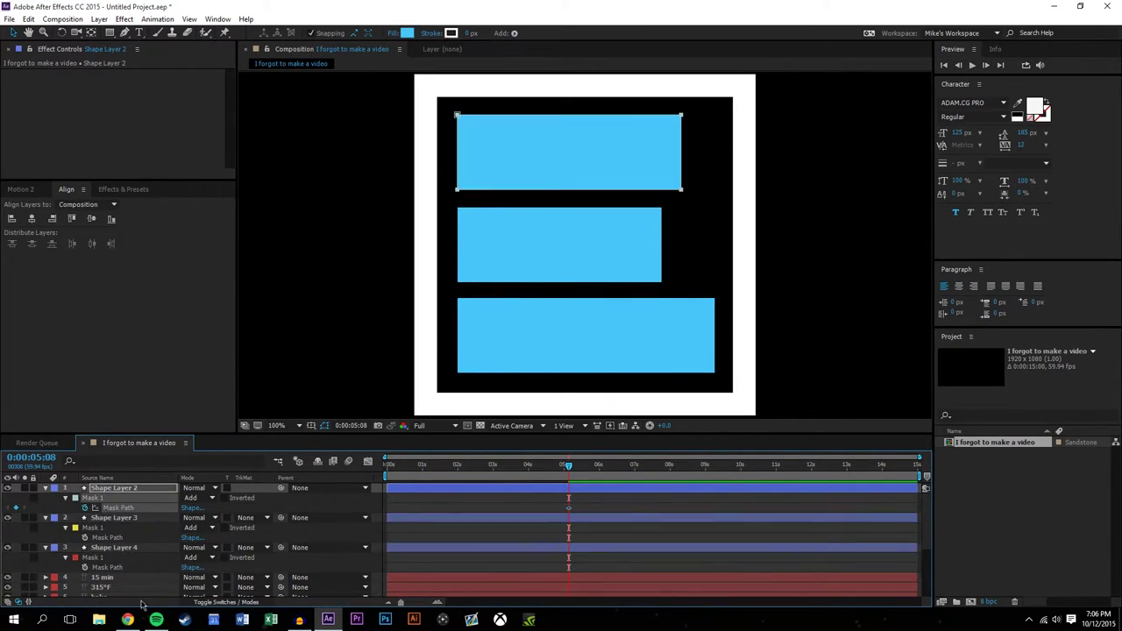
click(85, 537)
click(85, 567)
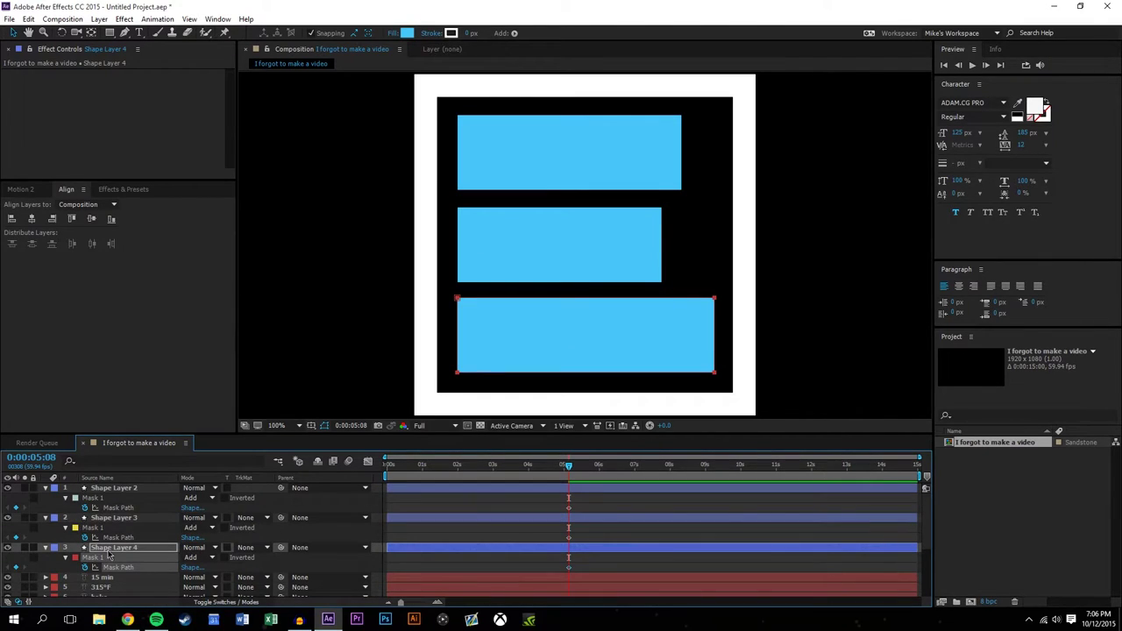
Reveal all keyframed properties of the three rectangle layers and enlarge the timeline area to show more rows.
shift+click(124, 489)
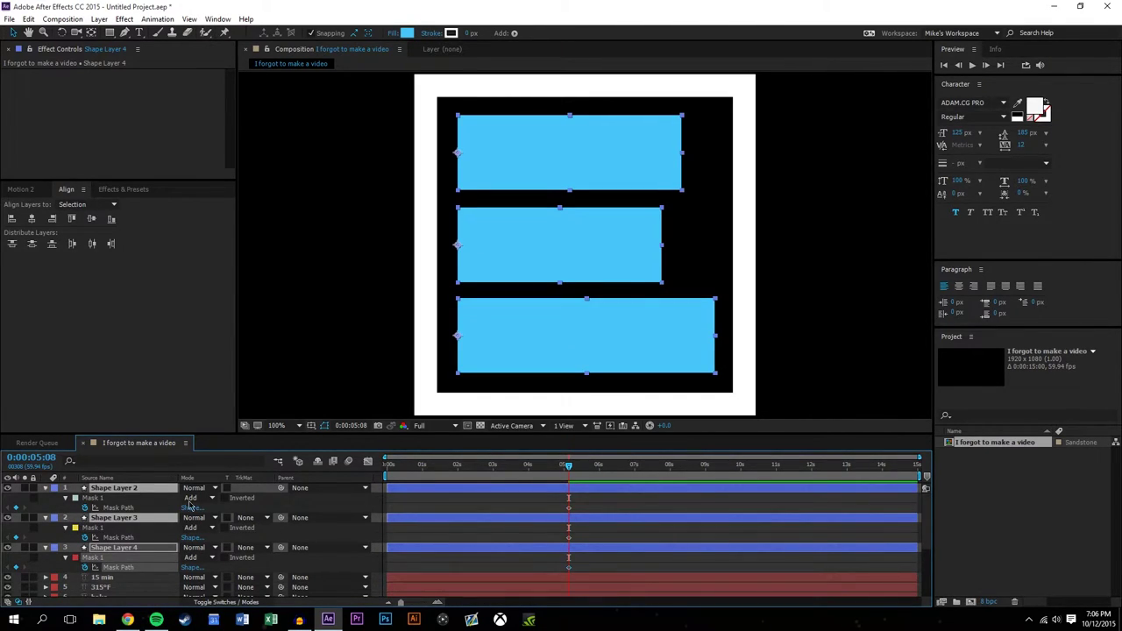
key(u)
key(u)
click(607, 540)
scroll(603, 539, down, 2)
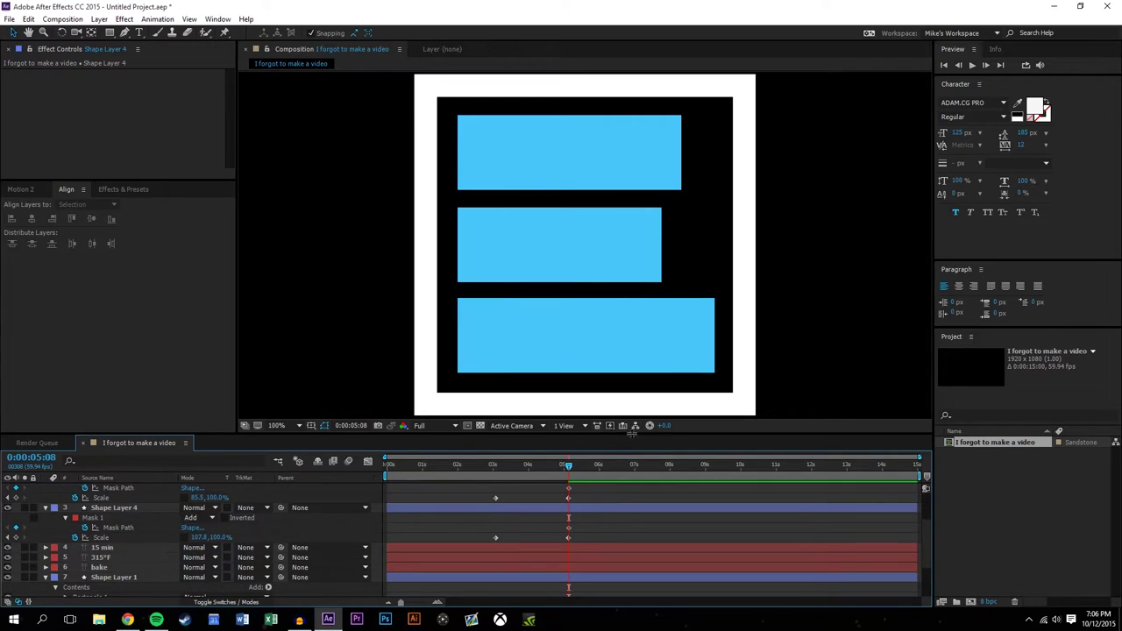
drag(634, 433, 634, 394)
scroll(660, 333, down, 1)
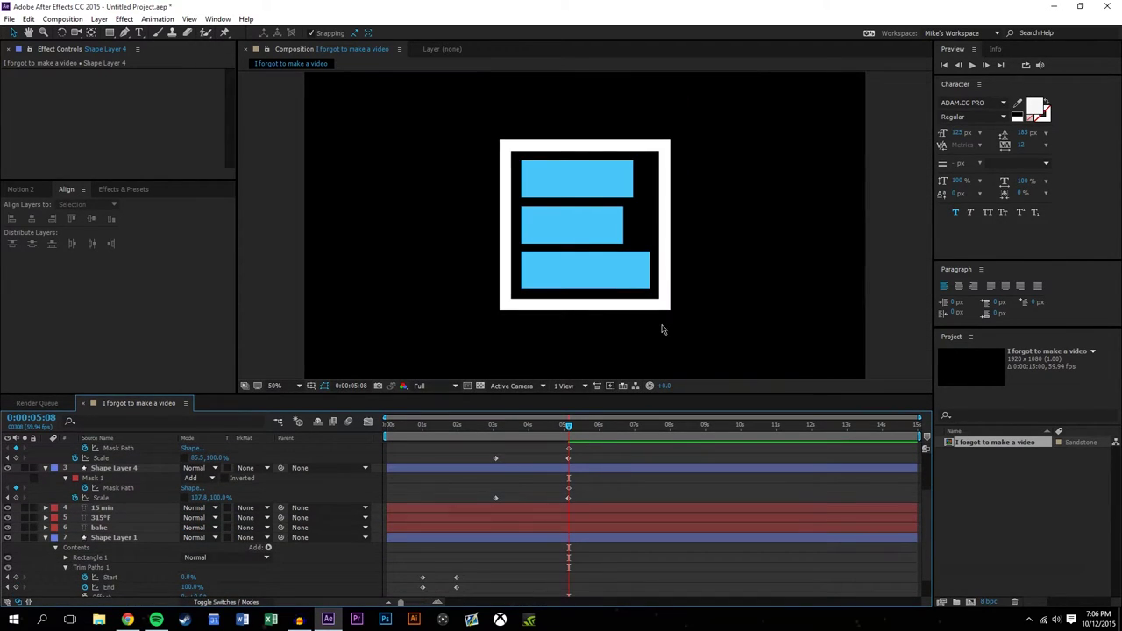
Preview the rectangles' scale animation from about 0:00:03:00.
scroll(584, 451, up, 1)
drag(563, 430, 493, 450)
key(space)
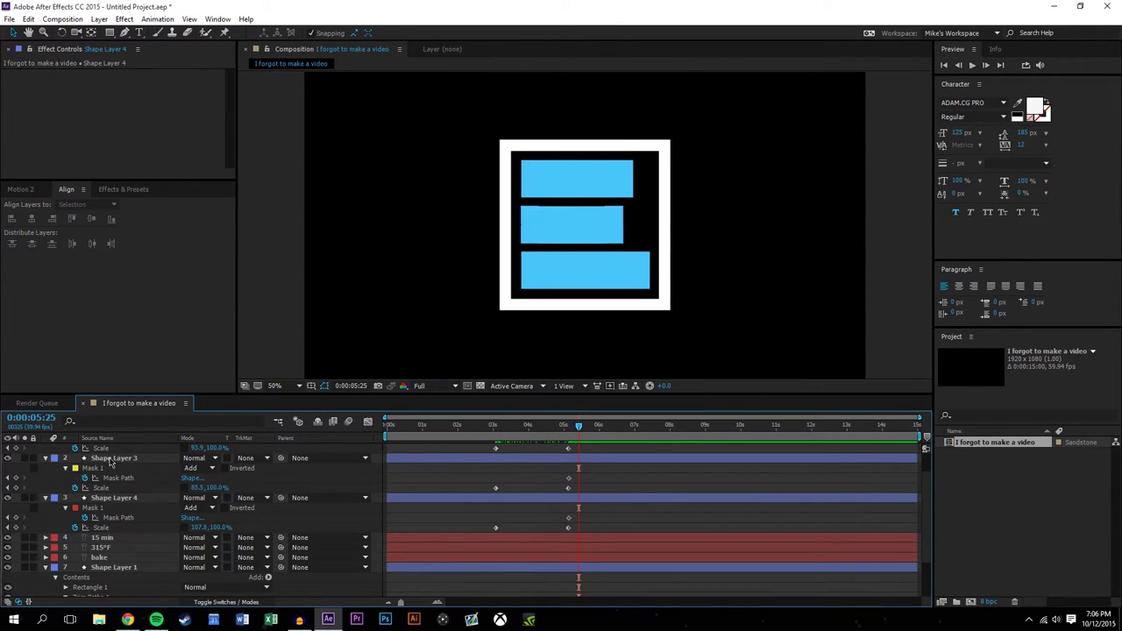
Check the middle rectangle's mask path at 0:00:03:58 and set the current time to 0:00:07:00.
click(118, 478)
drag(581, 431, 527, 427)
key(/)
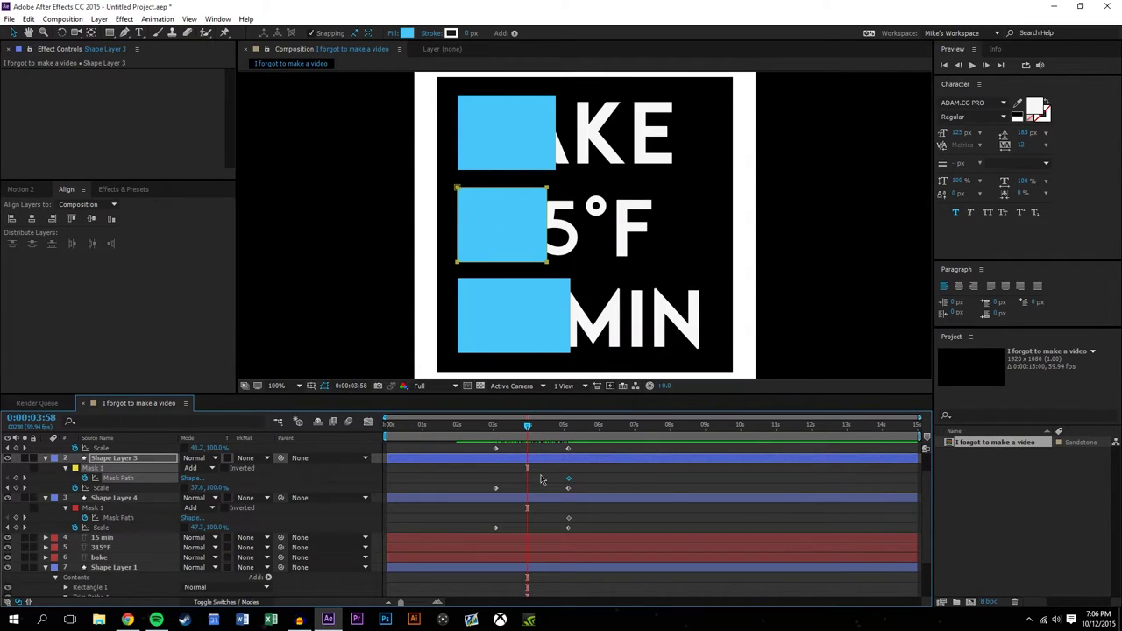
click(270, 482)
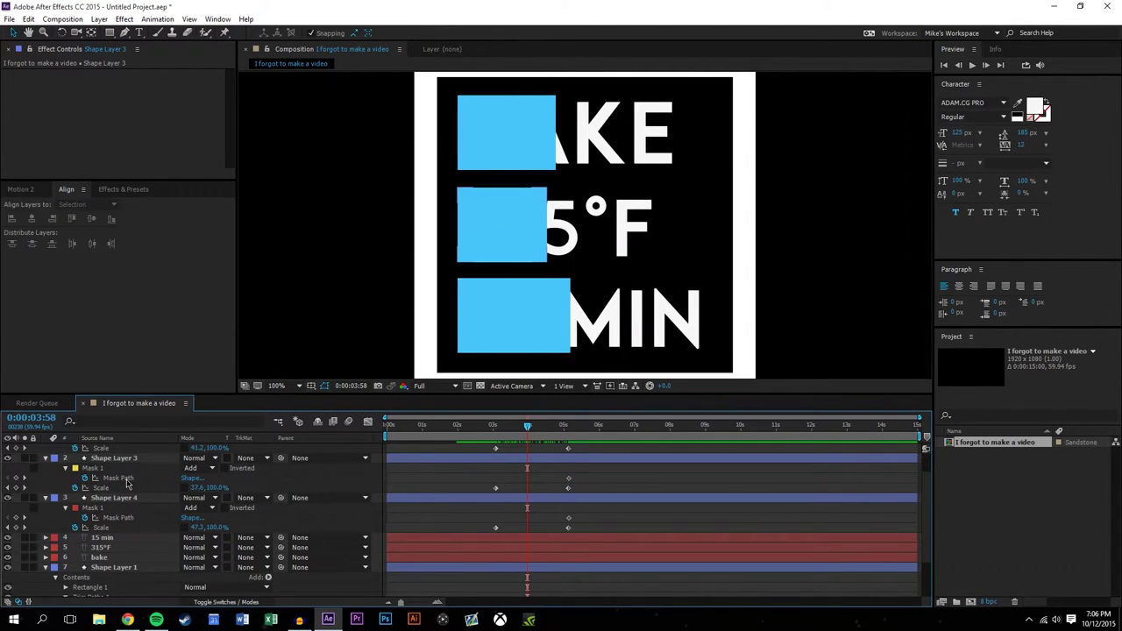
click(118, 477)
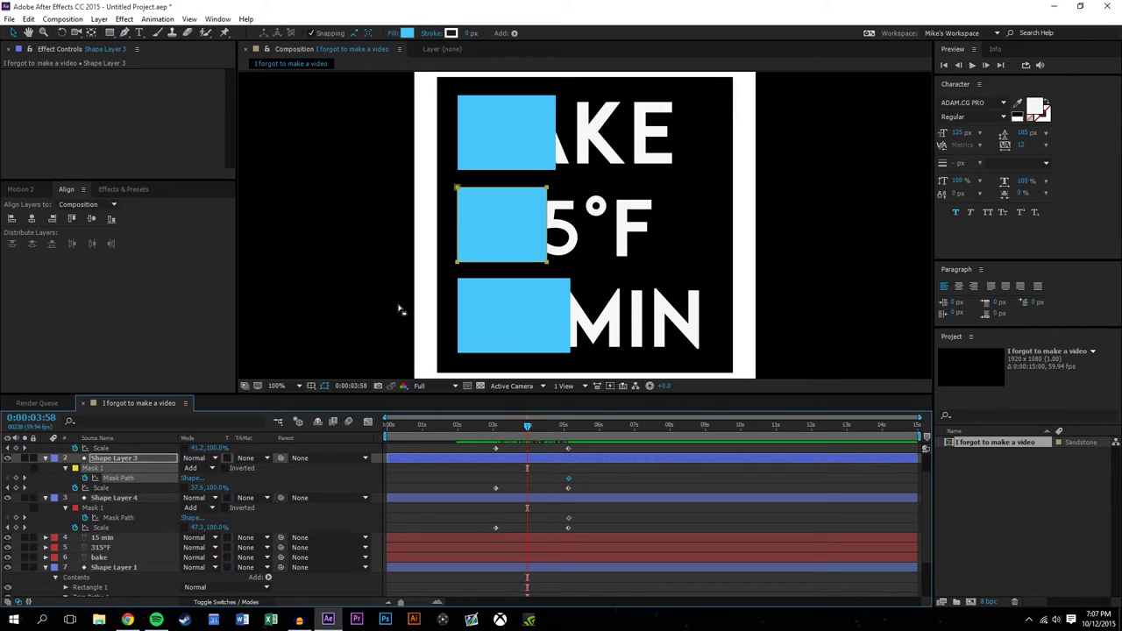
click(686, 482)
drag(529, 431, 581, 431)
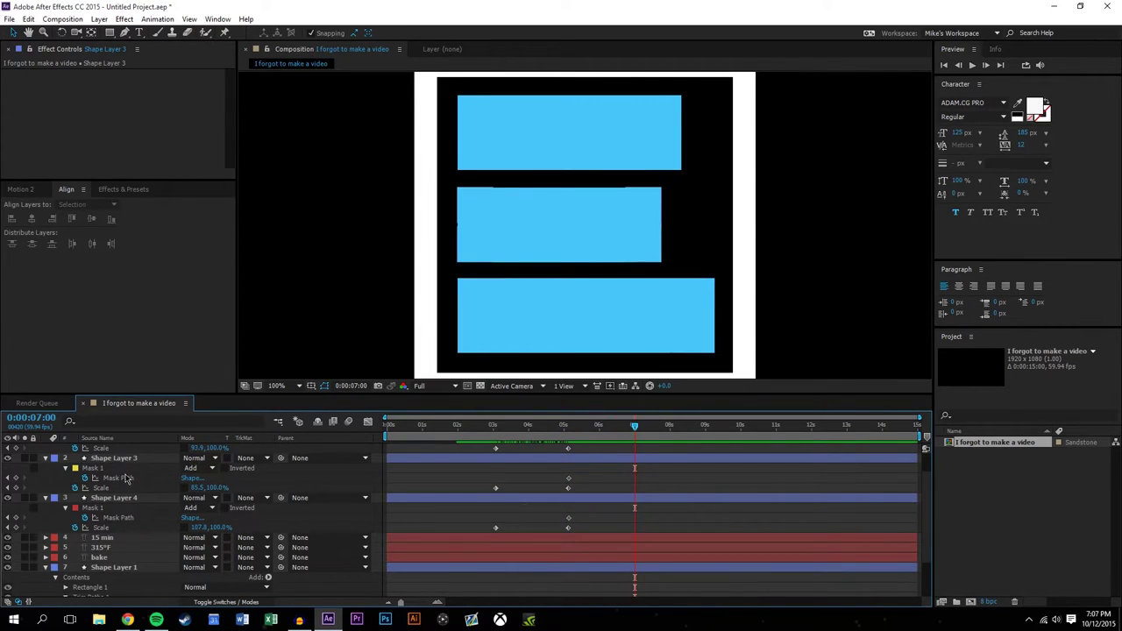
Collapse the middle rectangle's mask against its right edge at 0:00:07:00, uncovering the 315°F text.
click(132, 468)
drag(470, 218, 580, 216)
key(ctrl+z)
click(558, 226)
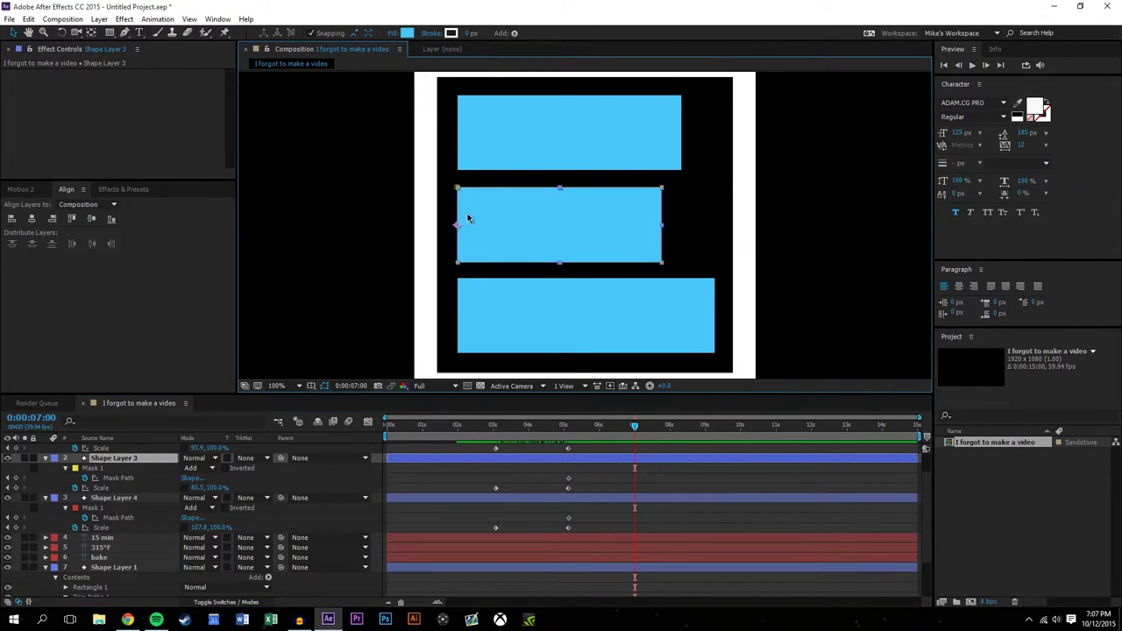
drag(457, 217, 664, 208)
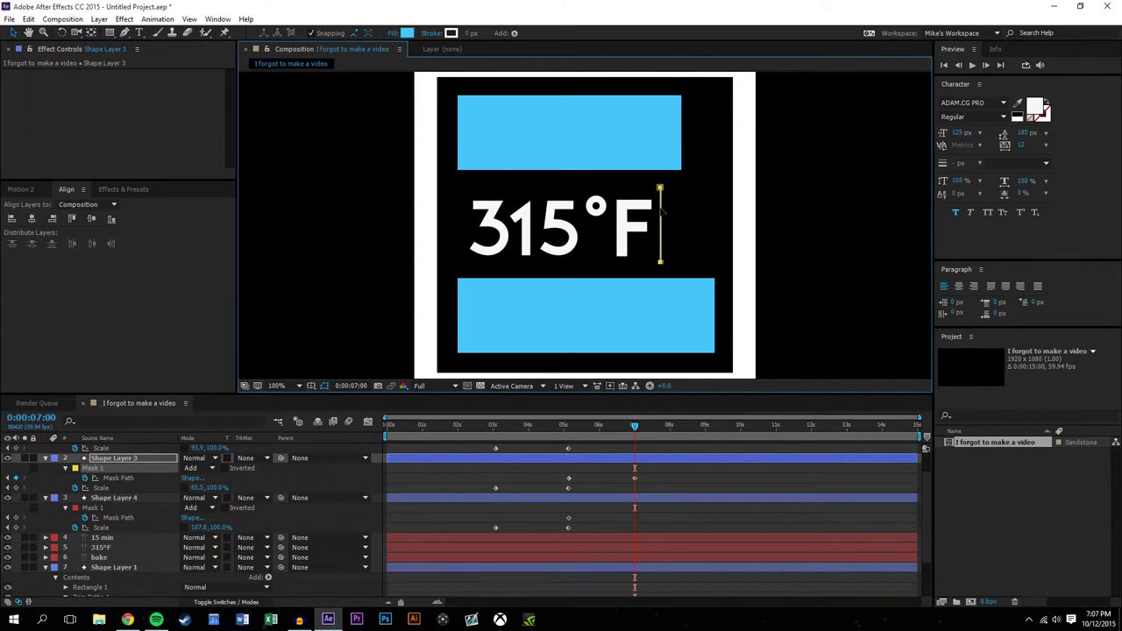
click(584, 152)
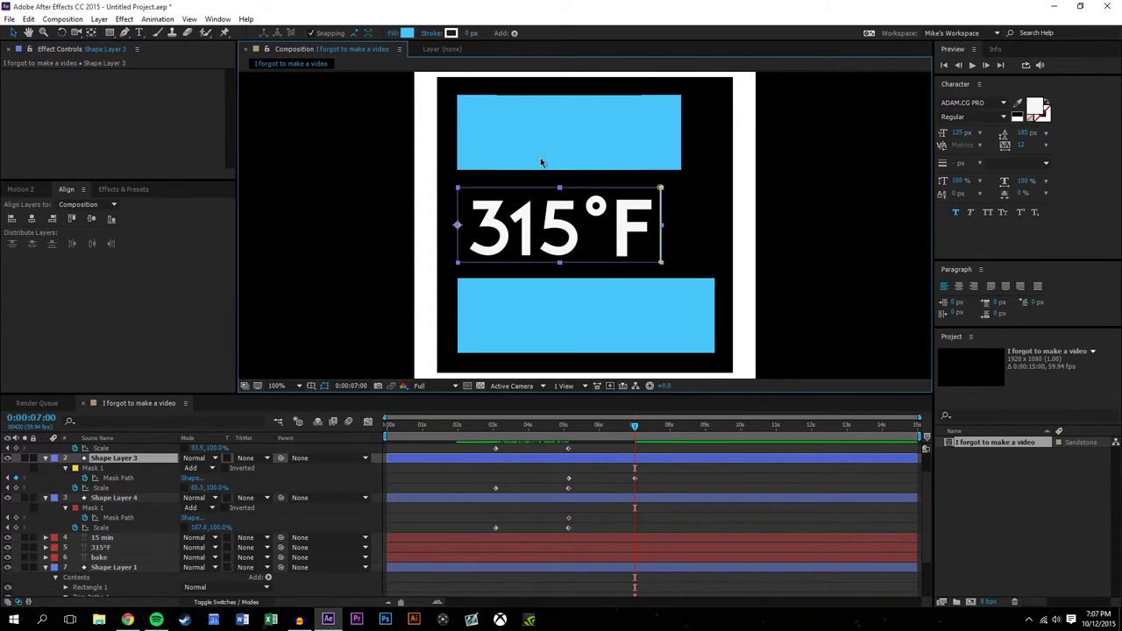
Collapse the masks of the bottom and top rectangles against their right edges at 0:00:07:00, uncovering 15 MIN and BAKE.
click(123, 501)
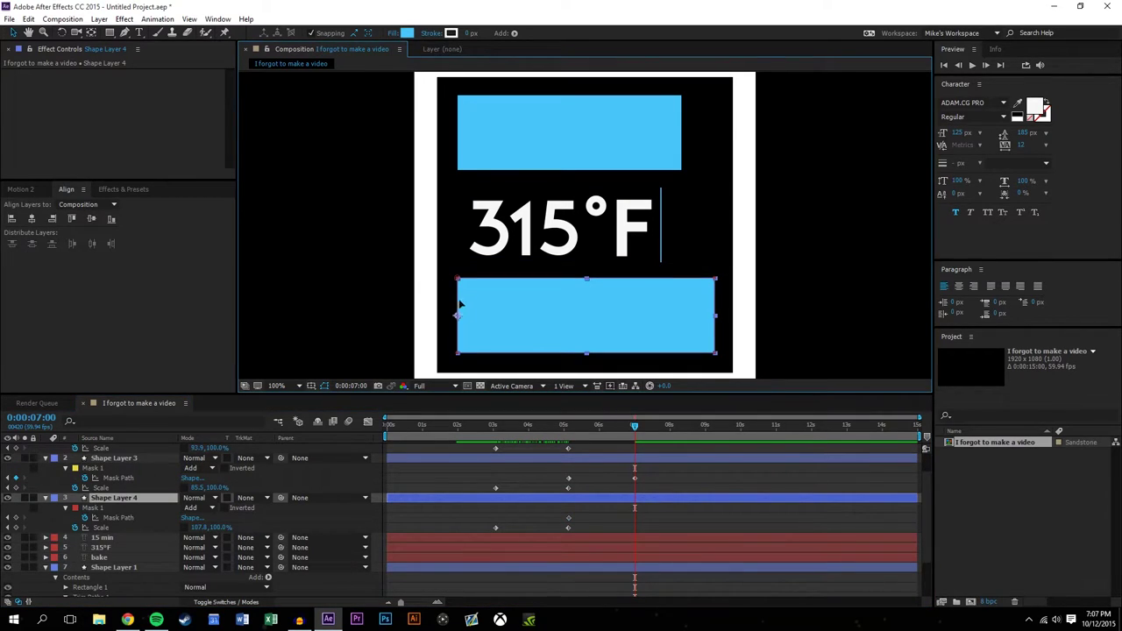
drag(458, 302, 714, 296)
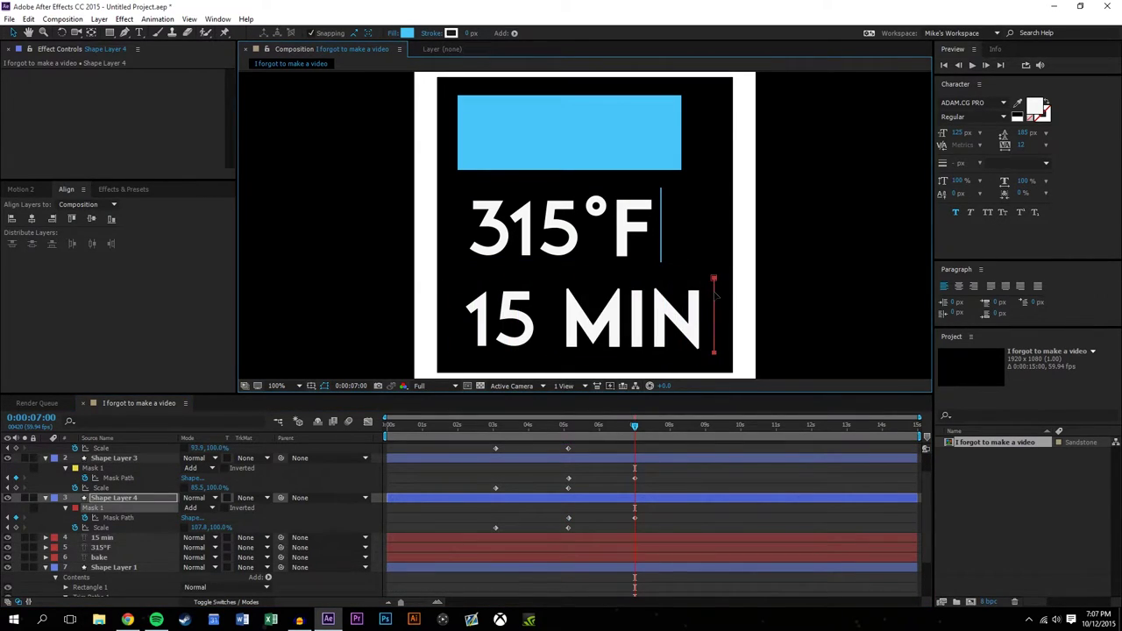
scroll(147, 462, up, 1)
click(140, 449)
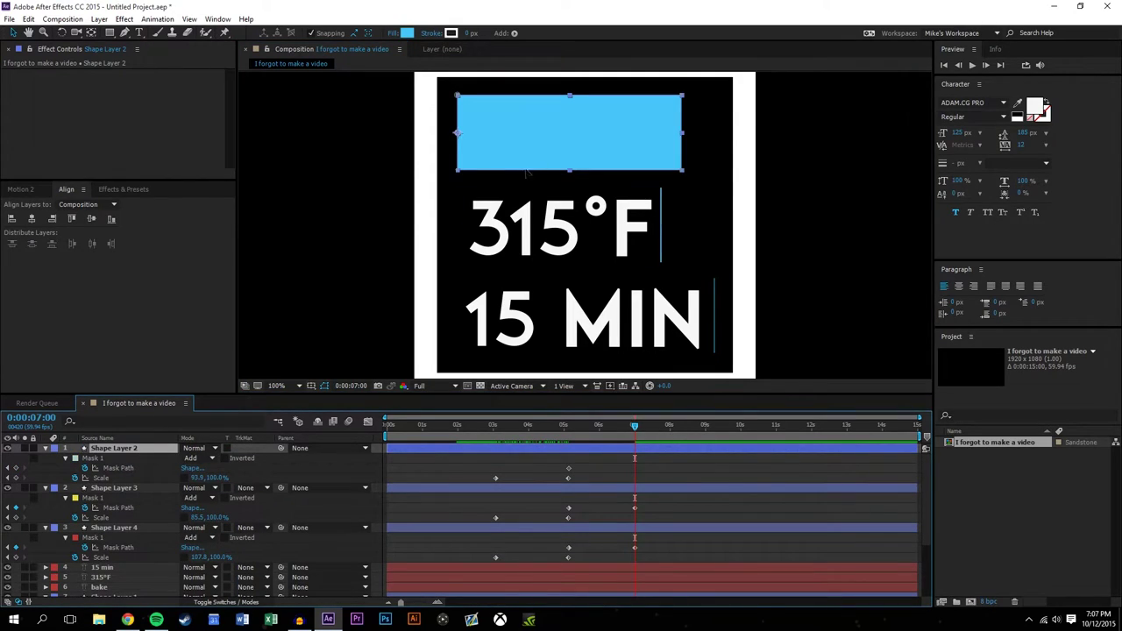
click(140, 468)
click(465, 128)
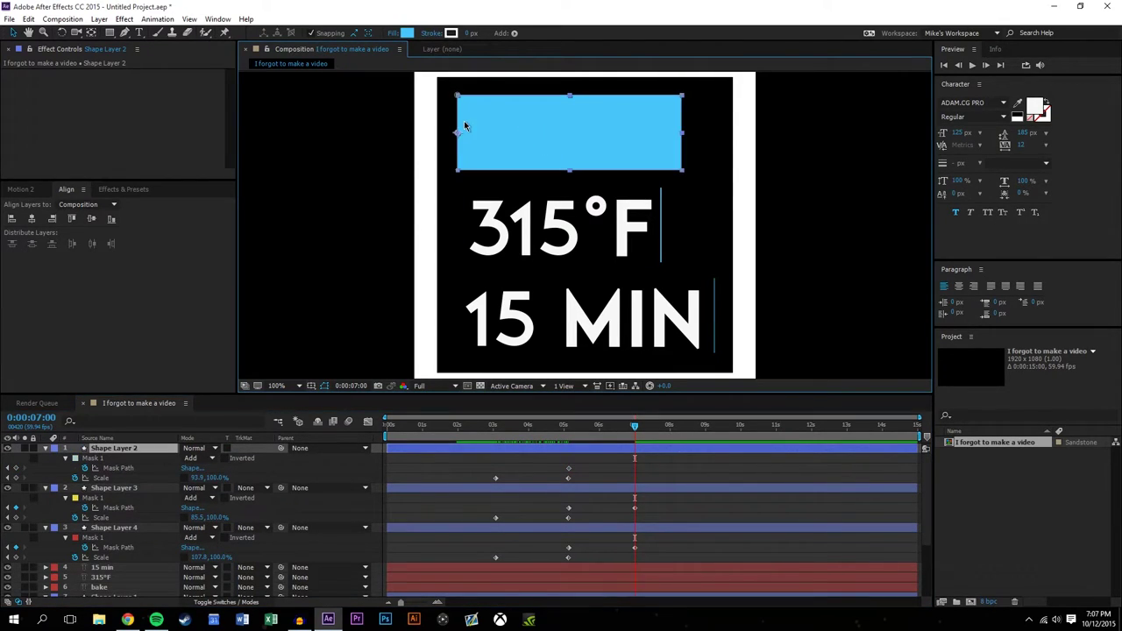
drag(457, 131, 682, 140)
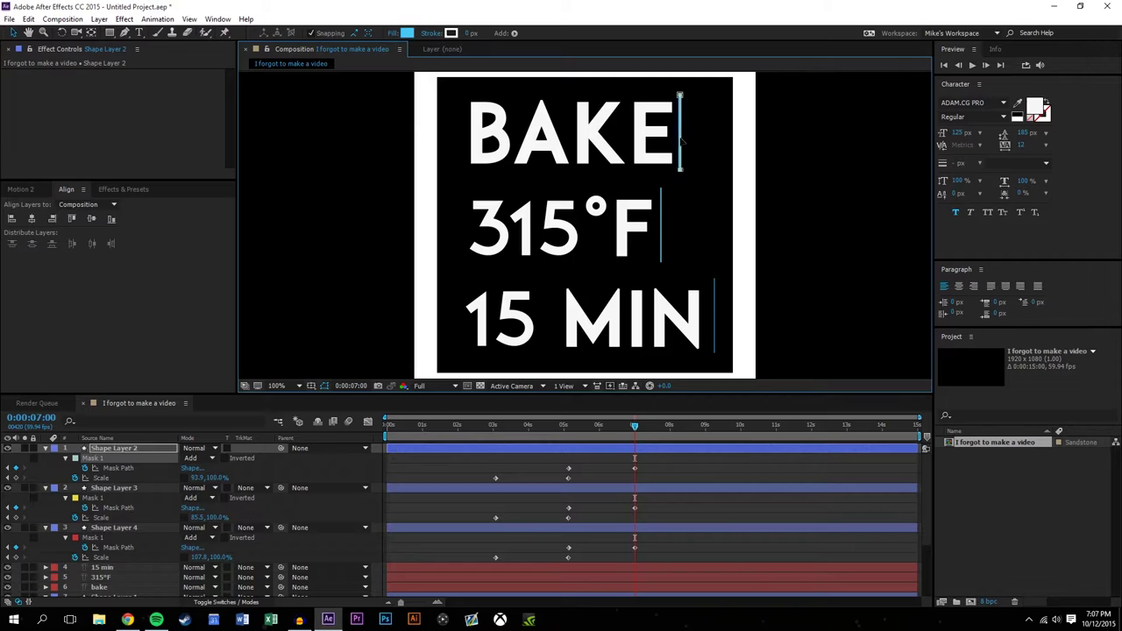
Shift the first Mask Path keyframes of all three rectangle layers to 0:00:05:07, in line with the ending Scale keyframes.
click(648, 527)
mouse_move(634, 425)
mouse_down()
mouse_move(488, 415)
mouse_move(649, 420)
mouse_up()
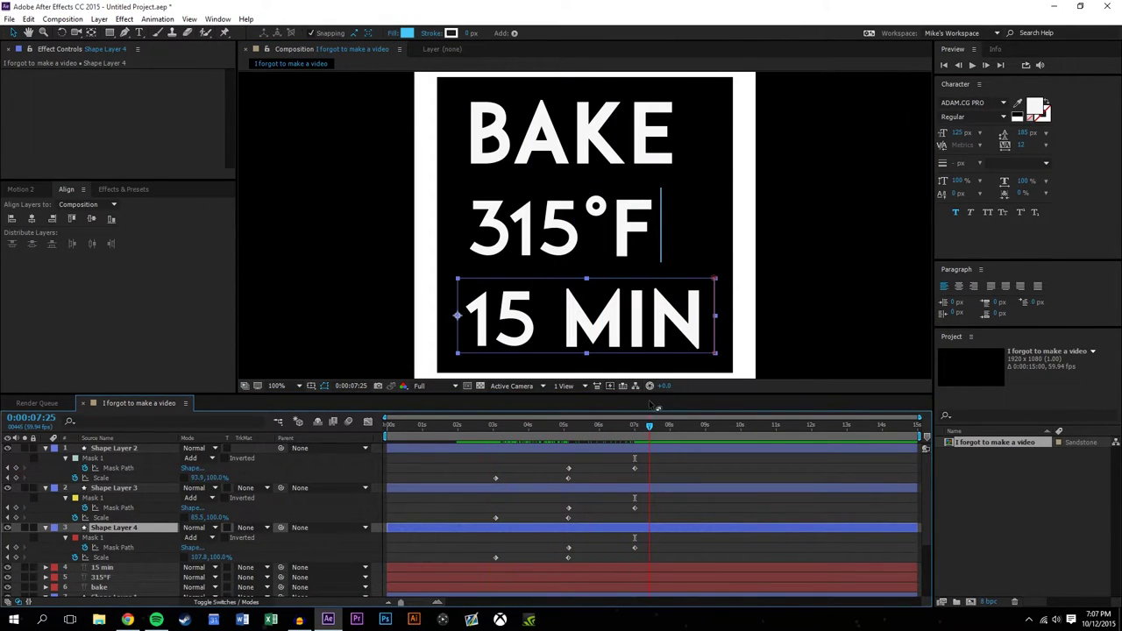
click(437, 601)
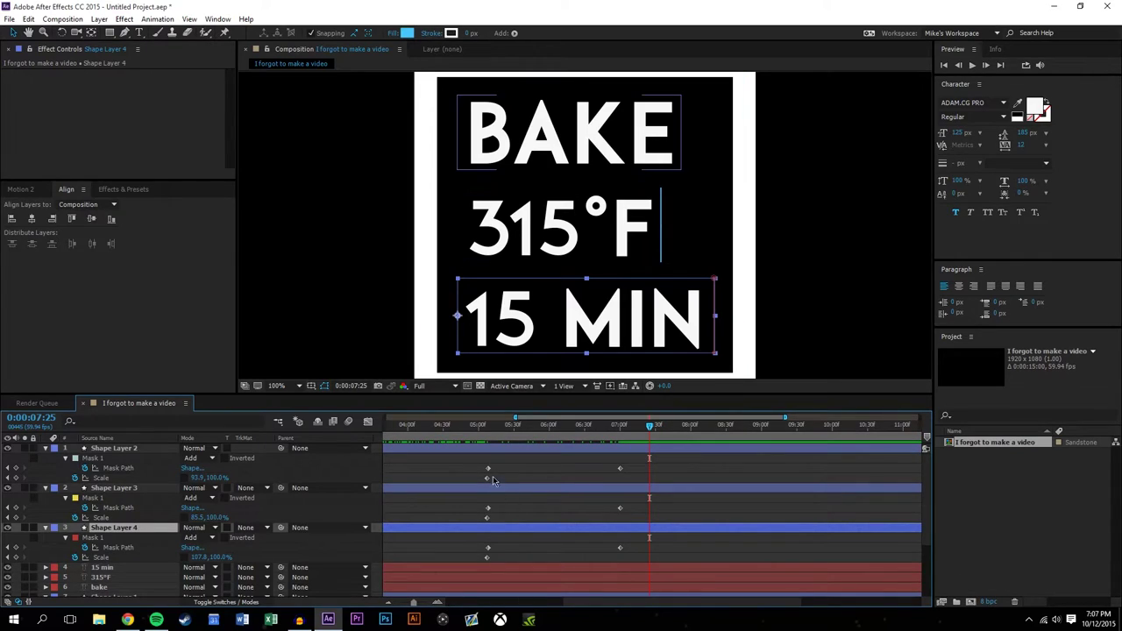
click(487, 425)
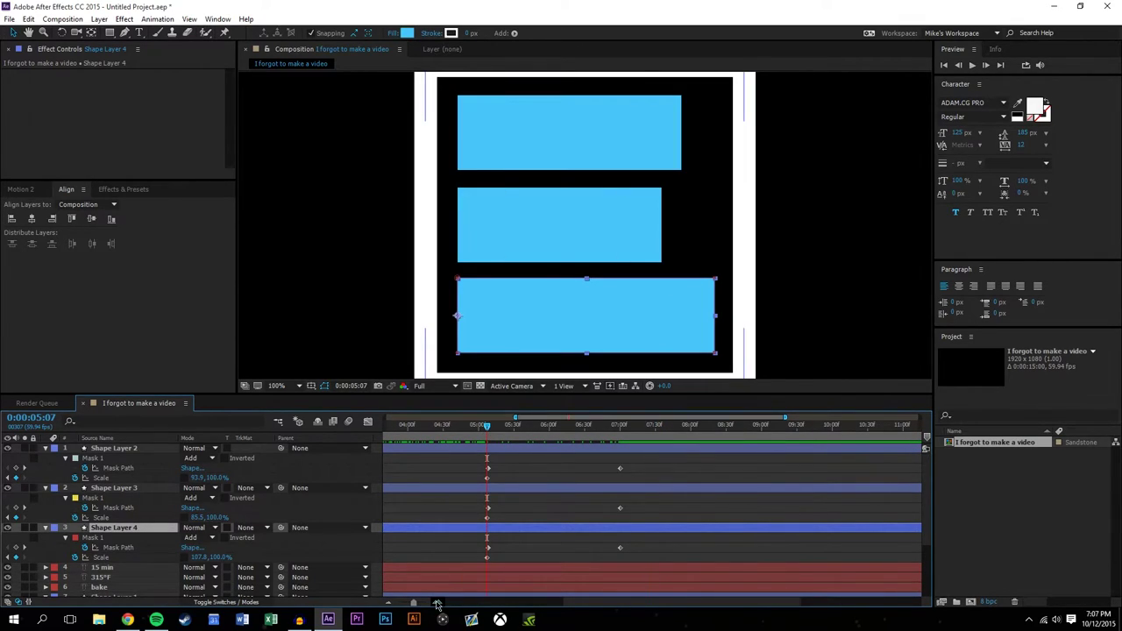
click(438, 601)
click(437, 602)
click(504, 560)
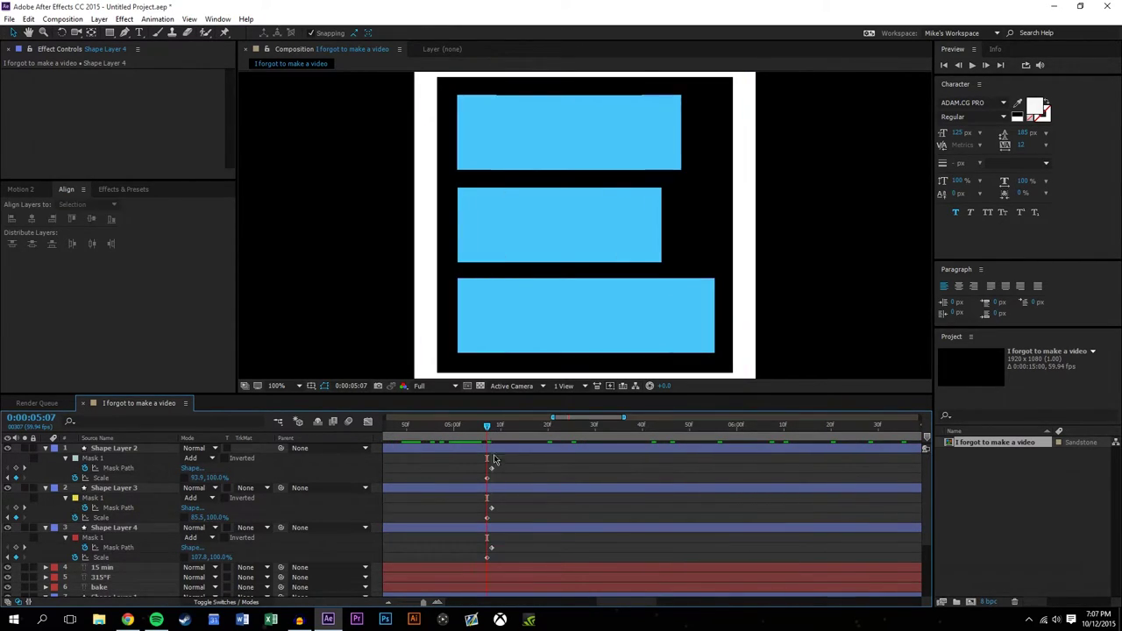
drag(511, 560, 491, 470)
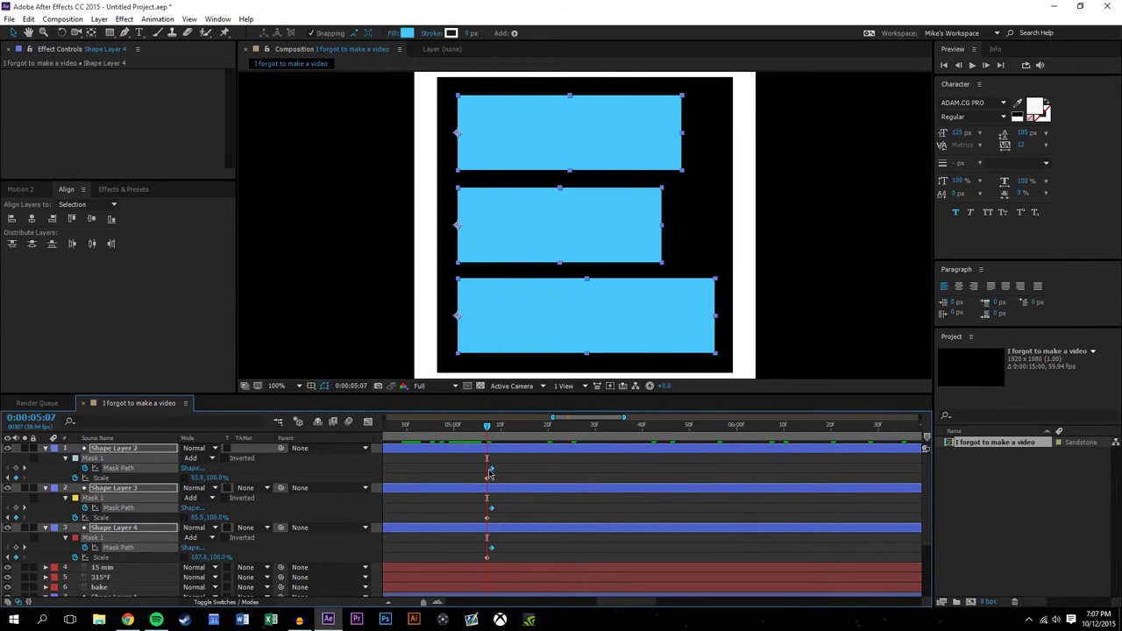
click(391, 603)
click(391, 603)
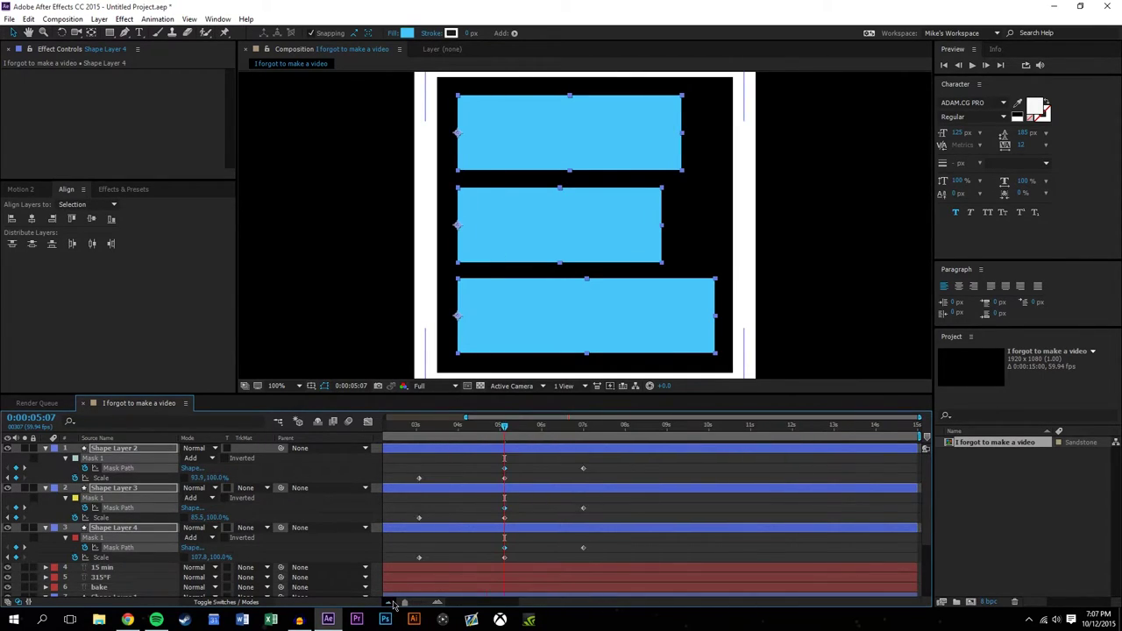
click(390, 602)
Tighten the rectangles' timing: ending Scale and starting Mask Path keyframes at about 4 seconds, final Mask Path keyframes at 0:00:04:48.
click(654, 559)
drag(654, 565, 615, 468)
click(647, 483)
drag(626, 554, 593, 469)
click(600, 554)
drag(612, 566, 579, 574)
click(598, 557)
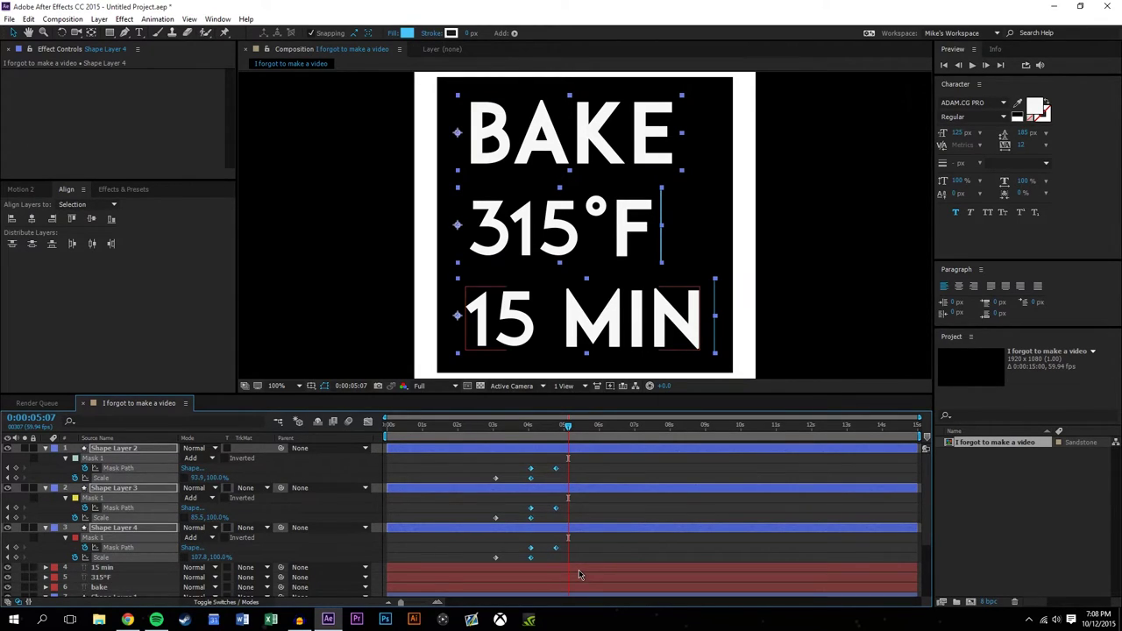
click(580, 559)
Check the blue slivers beside the text and bring the current time to the final Mask Path keyframes, 0:00:04:48.
click(492, 427)
drag(492, 427, 598, 395)
scroll(775, 207, up, 4)
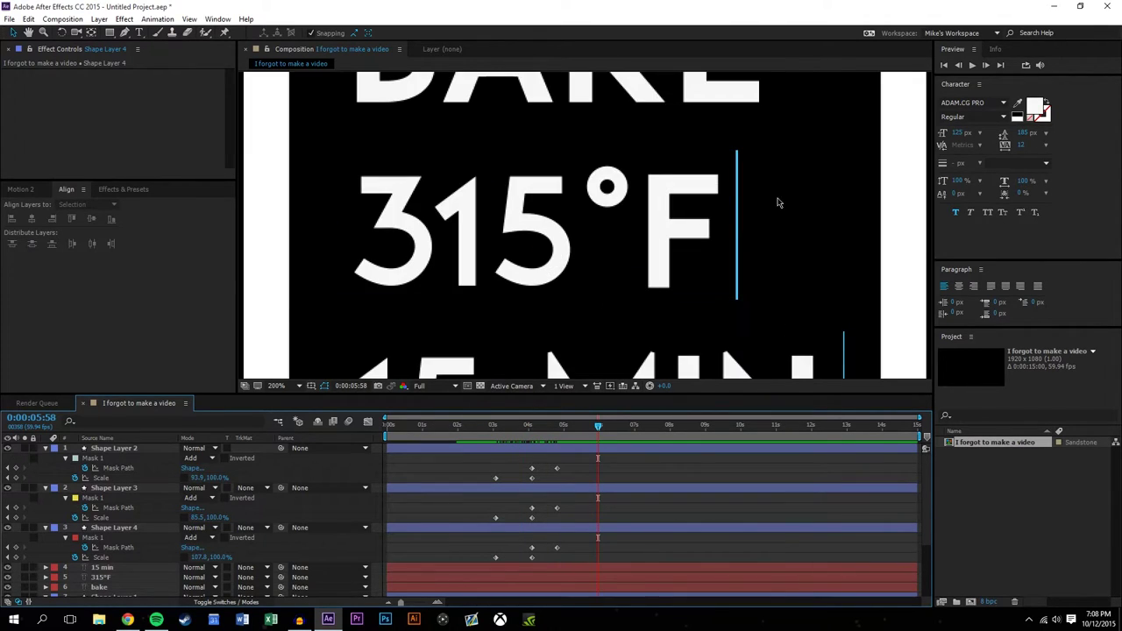
scroll(775, 207, right, 2)
click(555, 429)
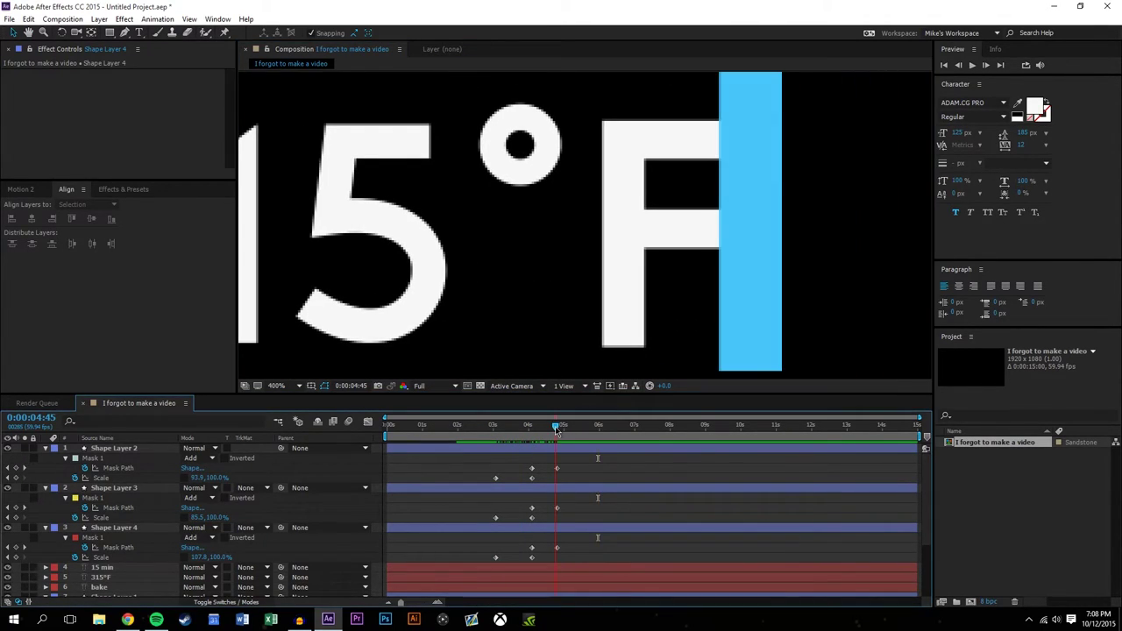
click(441, 602)
click(441, 602)
click(441, 602)
drag(556, 427, 575, 428)
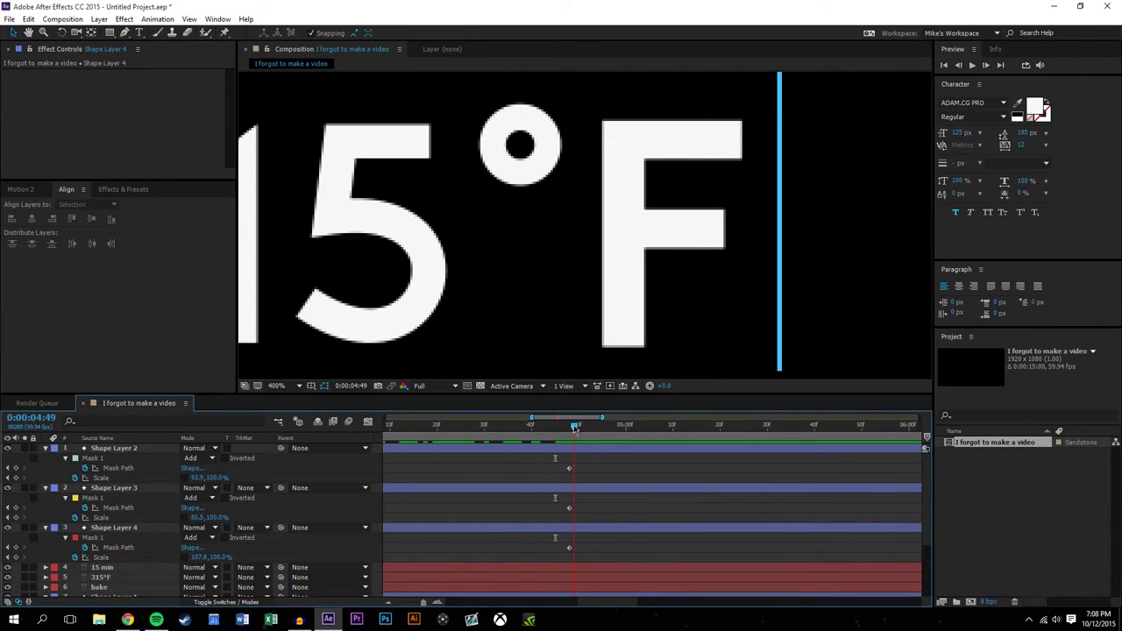
Nudge the middle rectangle's collapsed mask slightly to the right to hide the blue sliver beside 315°F.
click(118, 508)
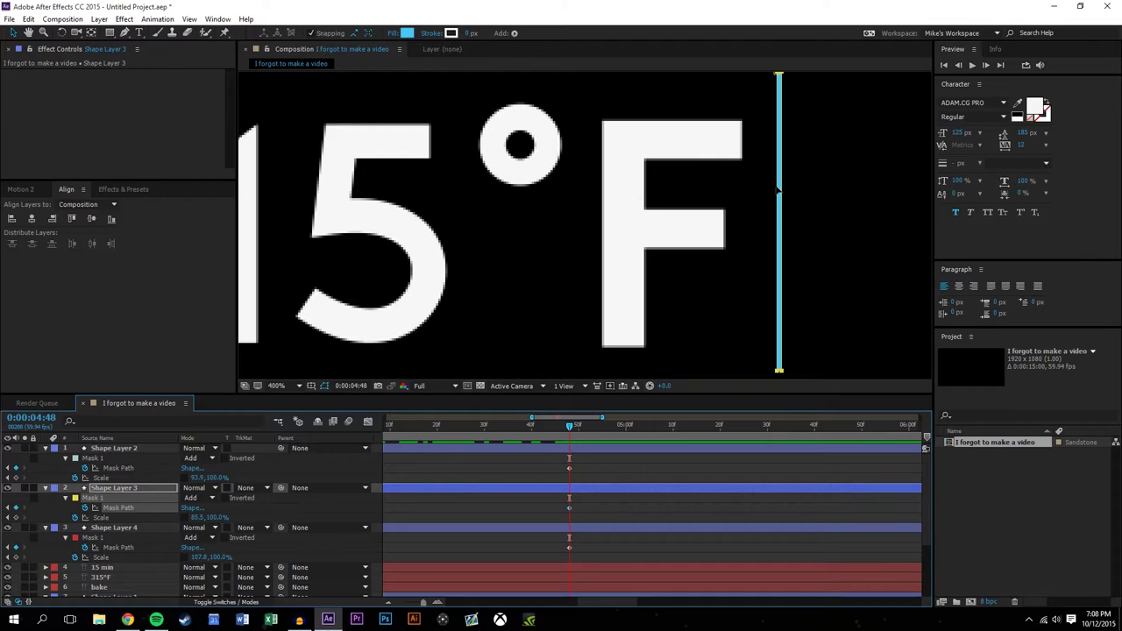
drag(778, 190, 784, 189)
key(ctrl+z)
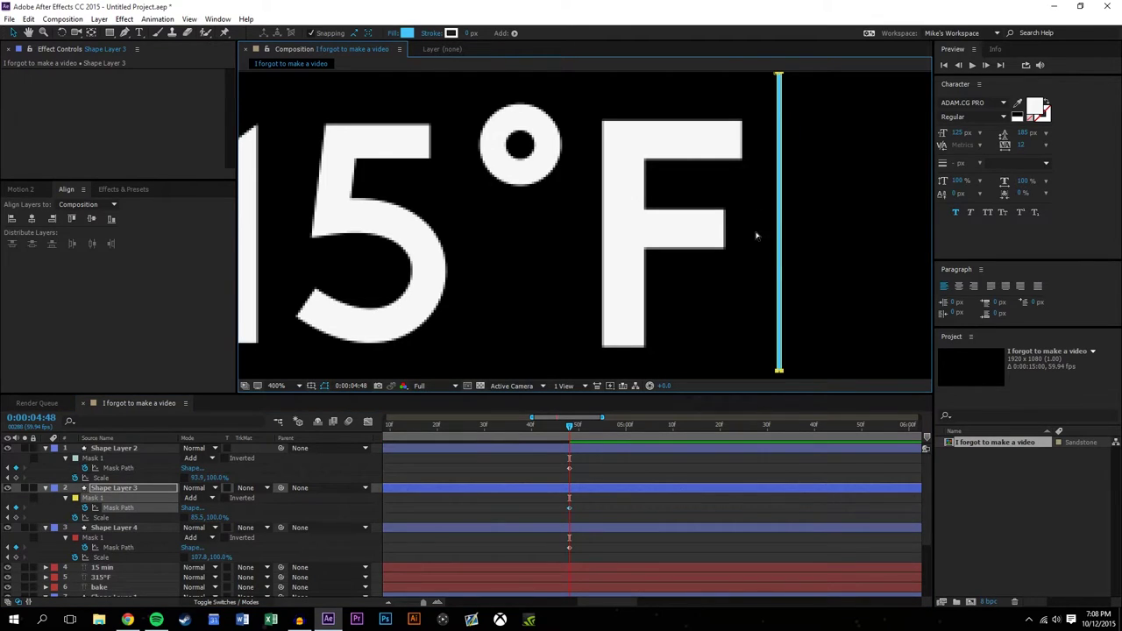
click(800, 234)
click(778, 229)
drag(778, 228, 781, 229)
Nudge the bottom rectangle's collapsed mask slightly to the right to hide the blue sliver beside 15 MIN.
scroll(782, 229, down, 2)
scroll(806, 294, up, 1)
drag(787, 354, 379, 312)
scroll(734, 251, up, 1)
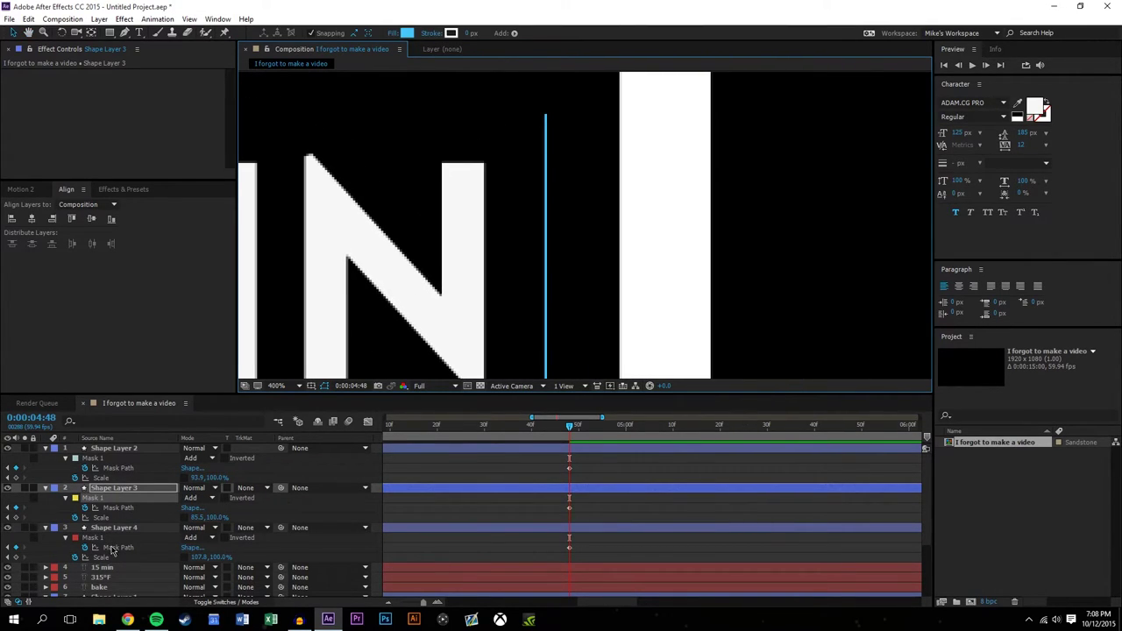
click(111, 549)
scroll(516, 300, up, 2)
drag(426, 290, 428, 290)
click(276, 498)
click(124, 545)
click(420, 271)
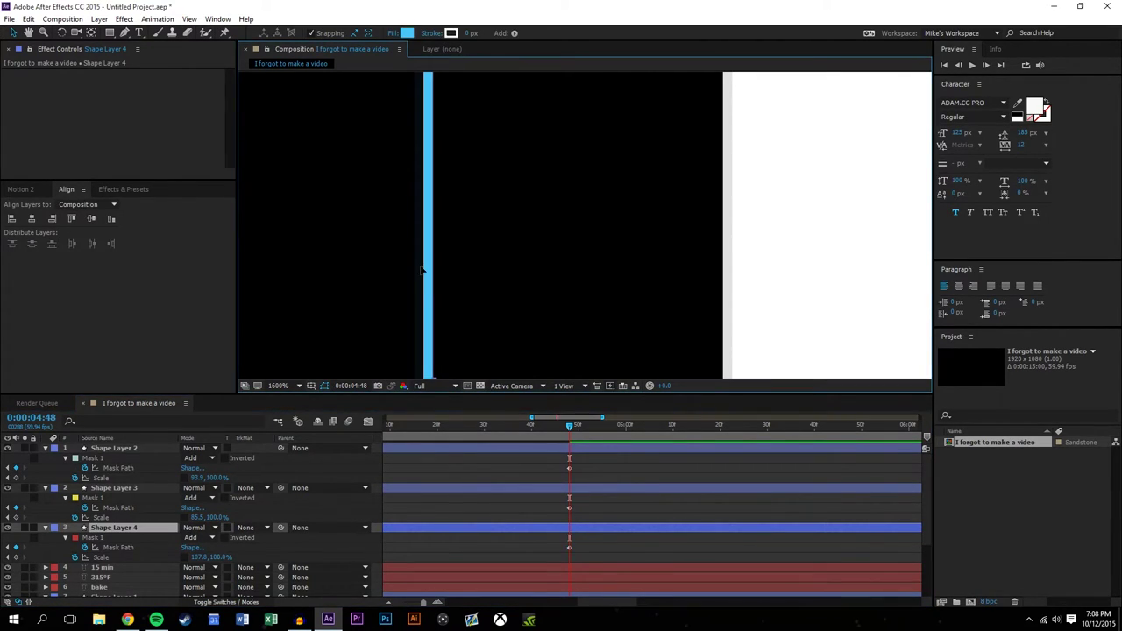
drag(424, 267, 434, 267)
scroll(625, 258, down, 8)
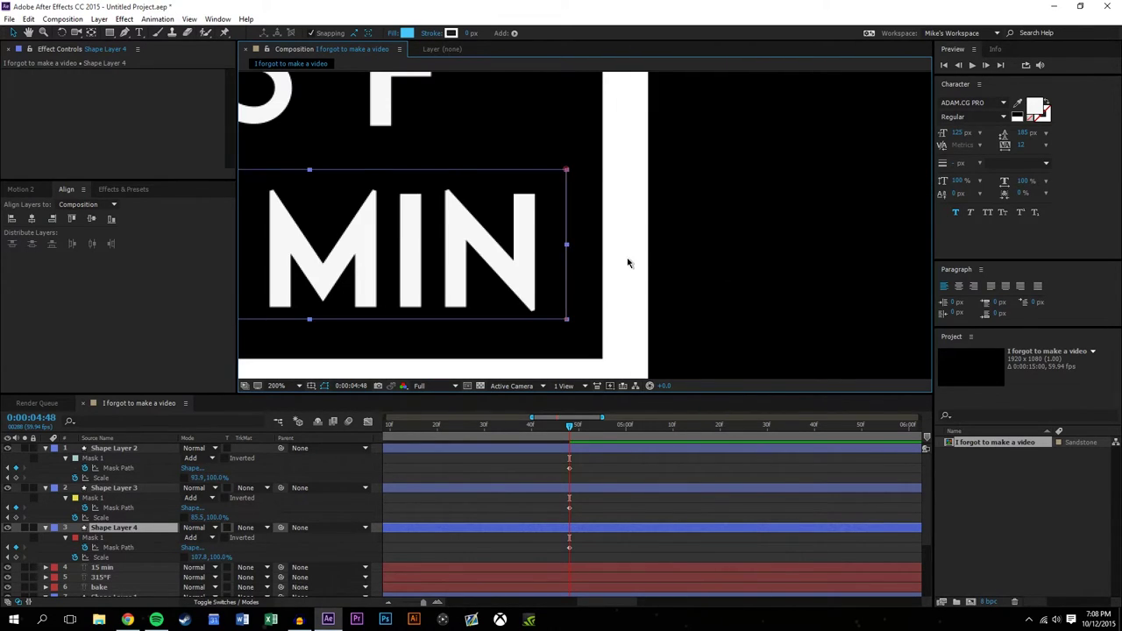
Check the rectangles' mask reveal at 0:00:04:24 with the whole composition in view.
scroll(543, 290, up, 2)
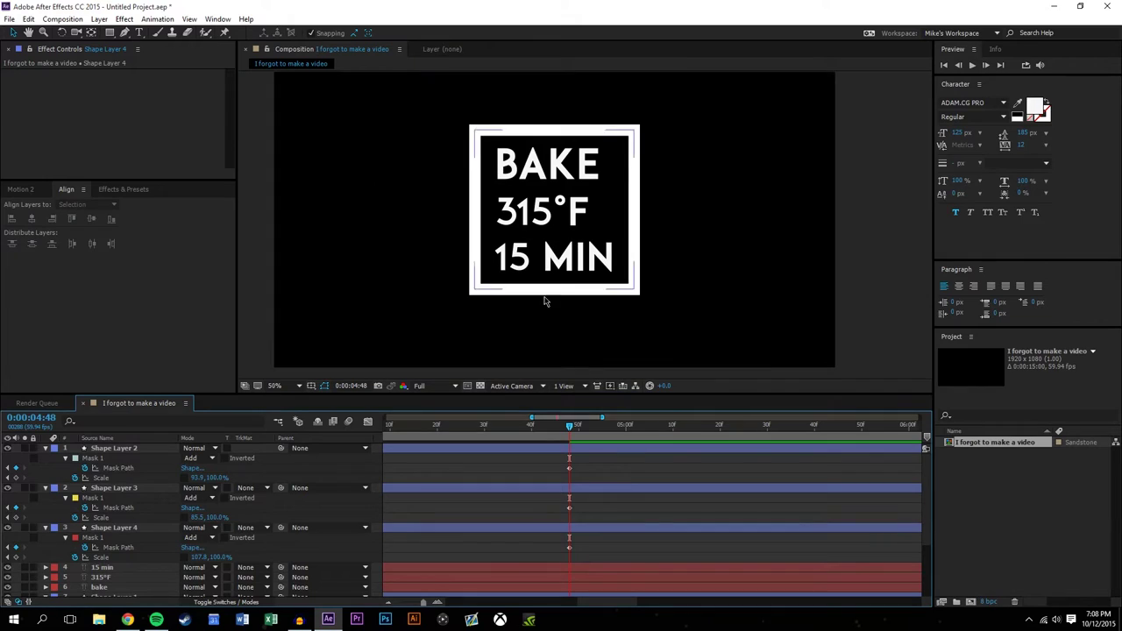
drag(569, 426, 455, 437)
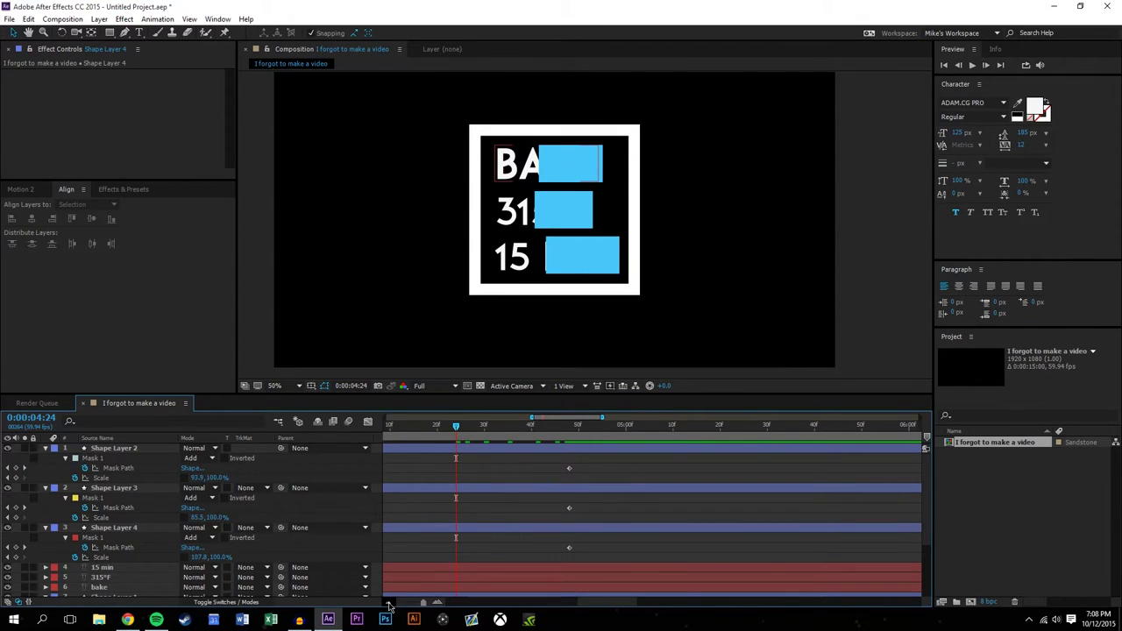
click(389, 602)
click(389, 602)
click(389, 602)
drag(506, 548, 414, 476)
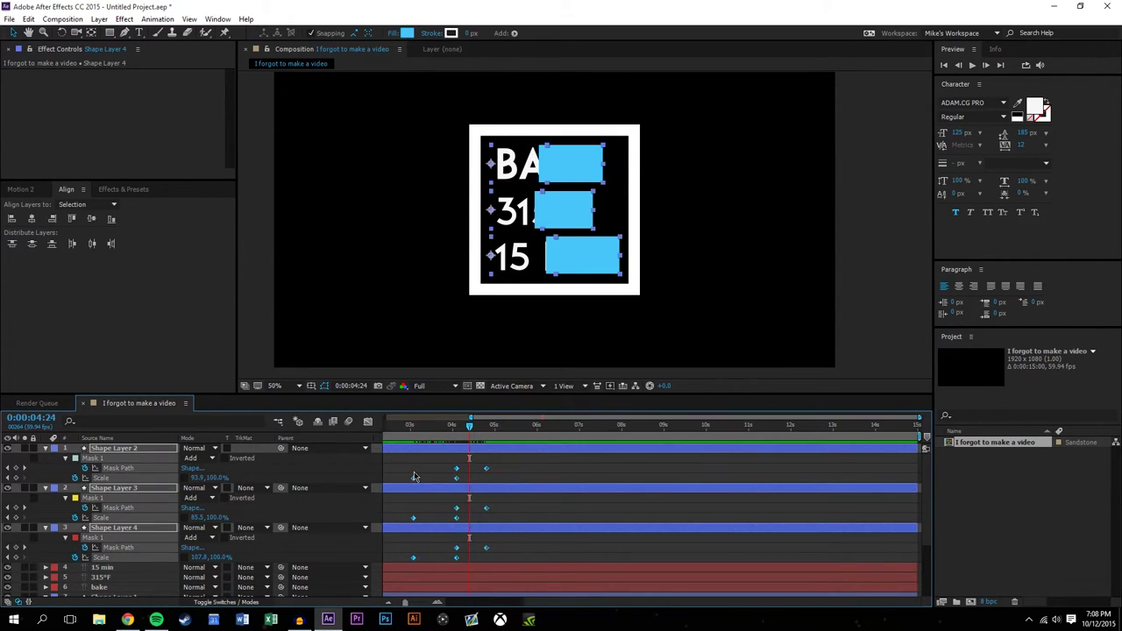
right_click(415, 478)
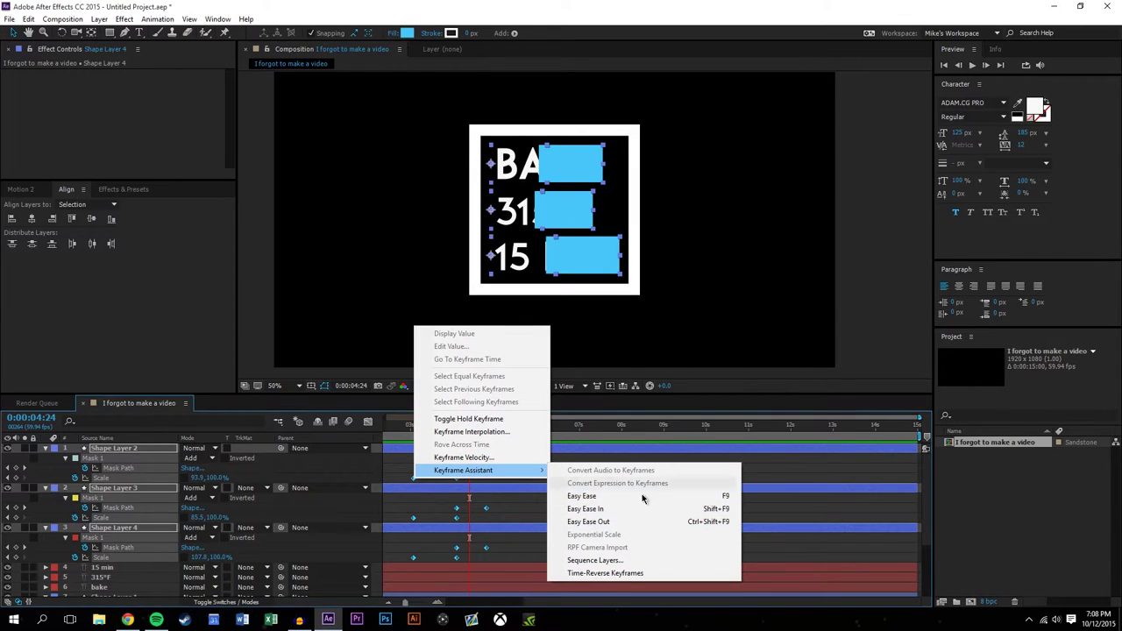
mouse_move(455, 476)
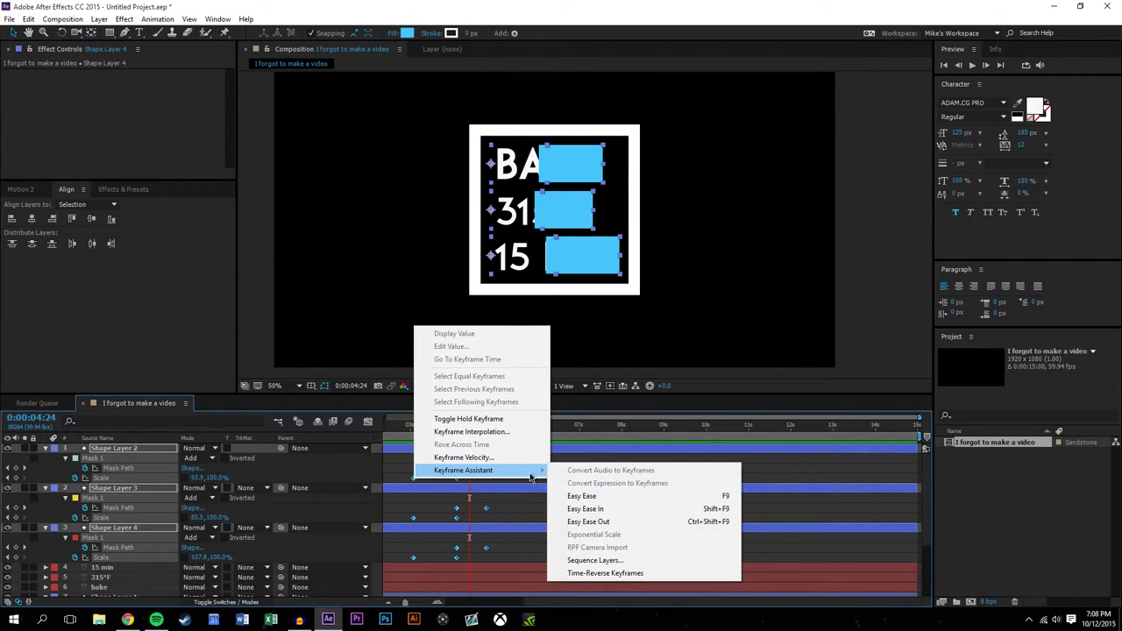
click(517, 550)
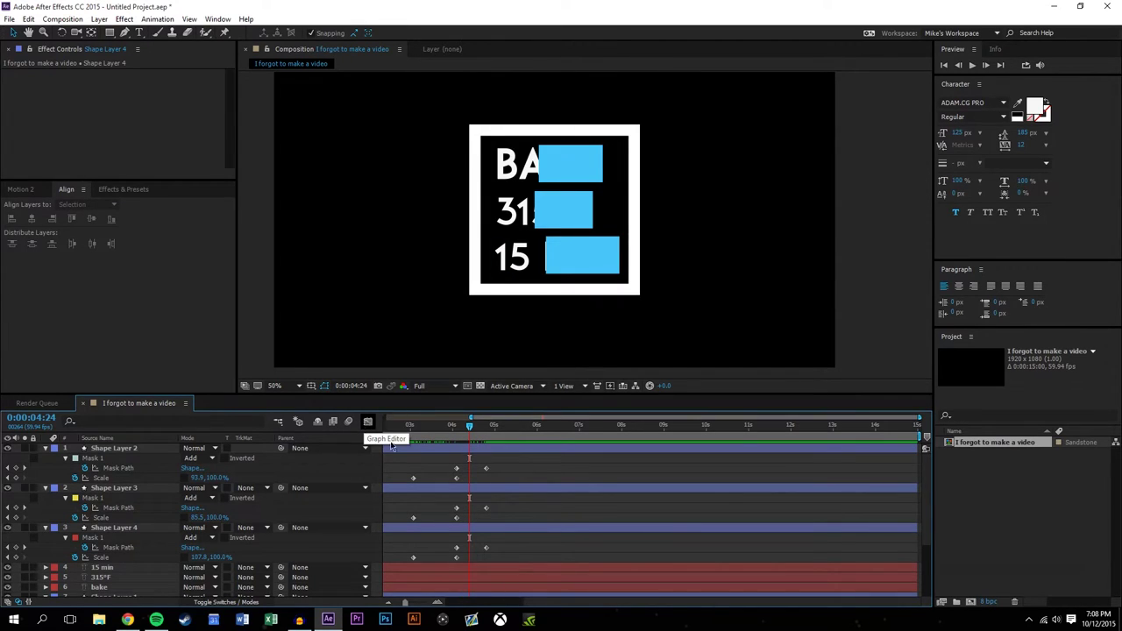
Ease all the rectangles' Scale and Mask Path keyframes with Motion 2, the first slider about four-fifths and the second about three-fifths along.
drag(528, 557, 384, 454)
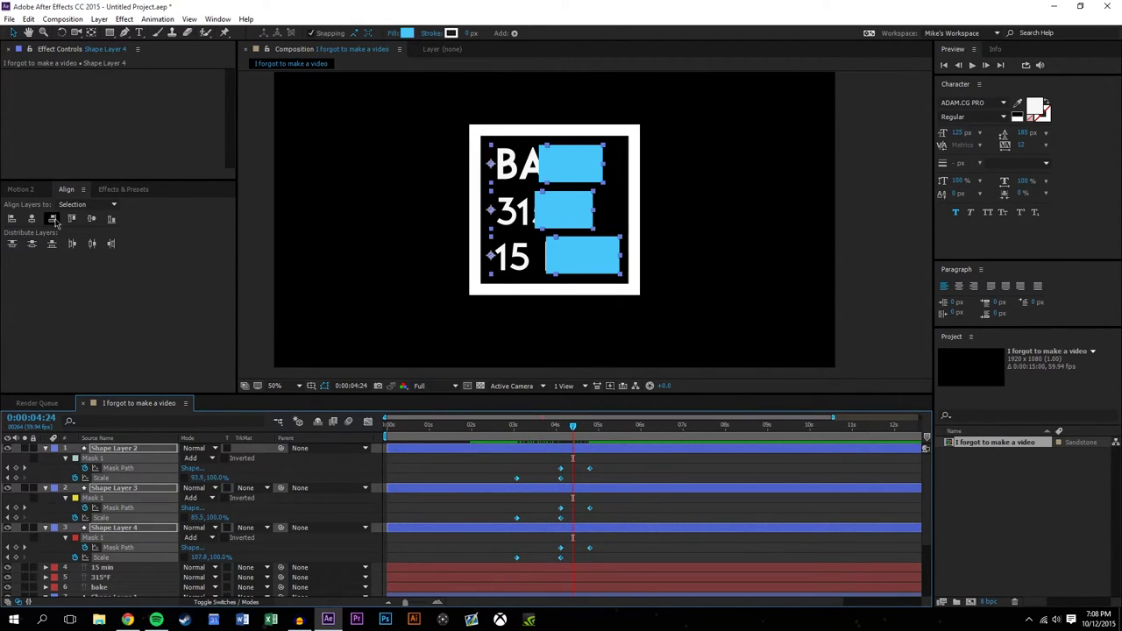
click(15, 192)
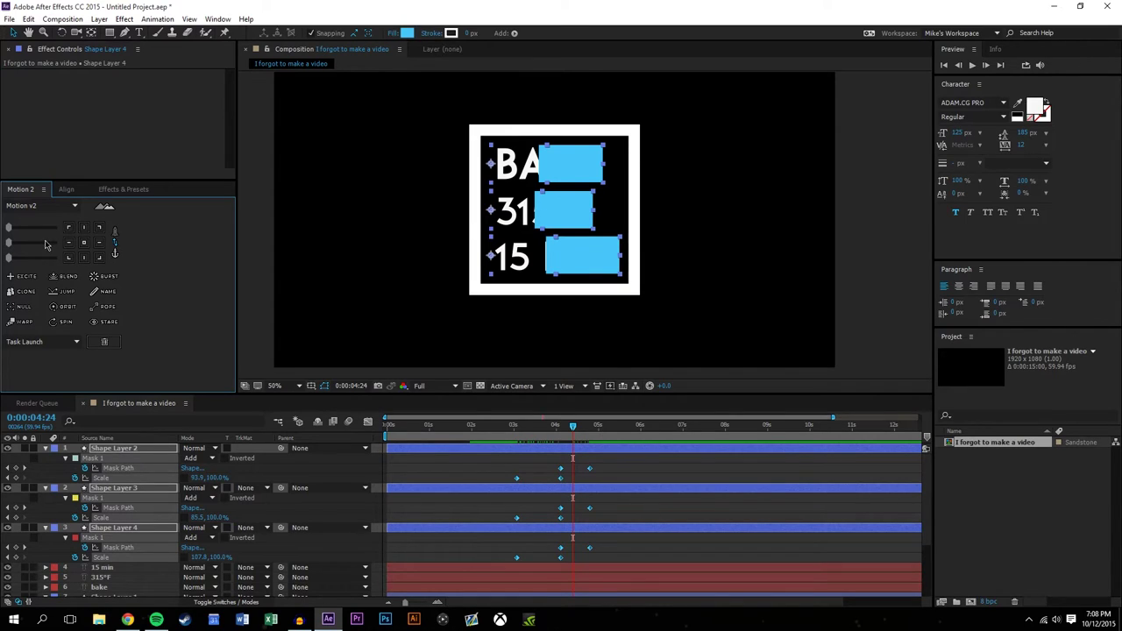
click(49, 228)
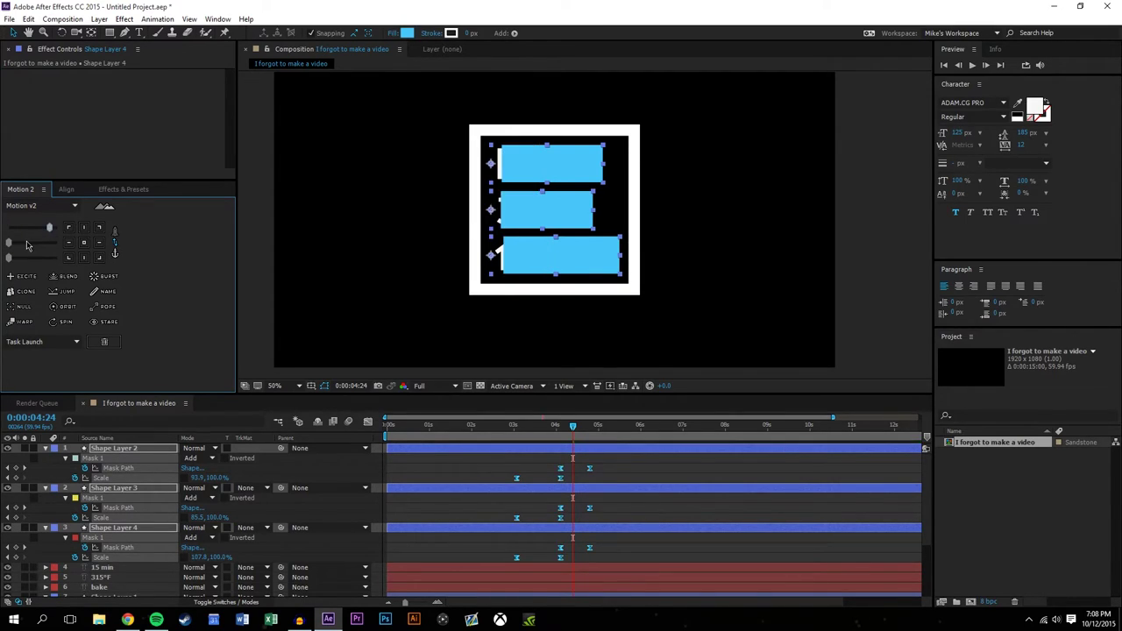
click(608, 546)
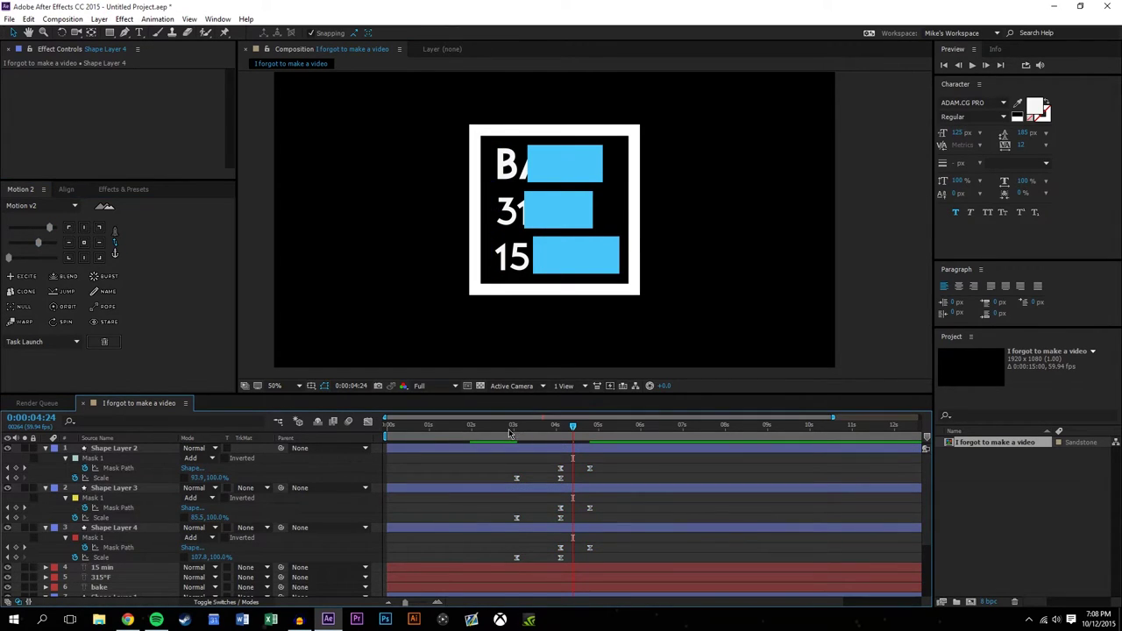
Preview the eased rectangle animation from 0:00:02:51 and select the Scale and Mask Path keyframes of all three rectangles.
click(508, 427)
click(972, 66)
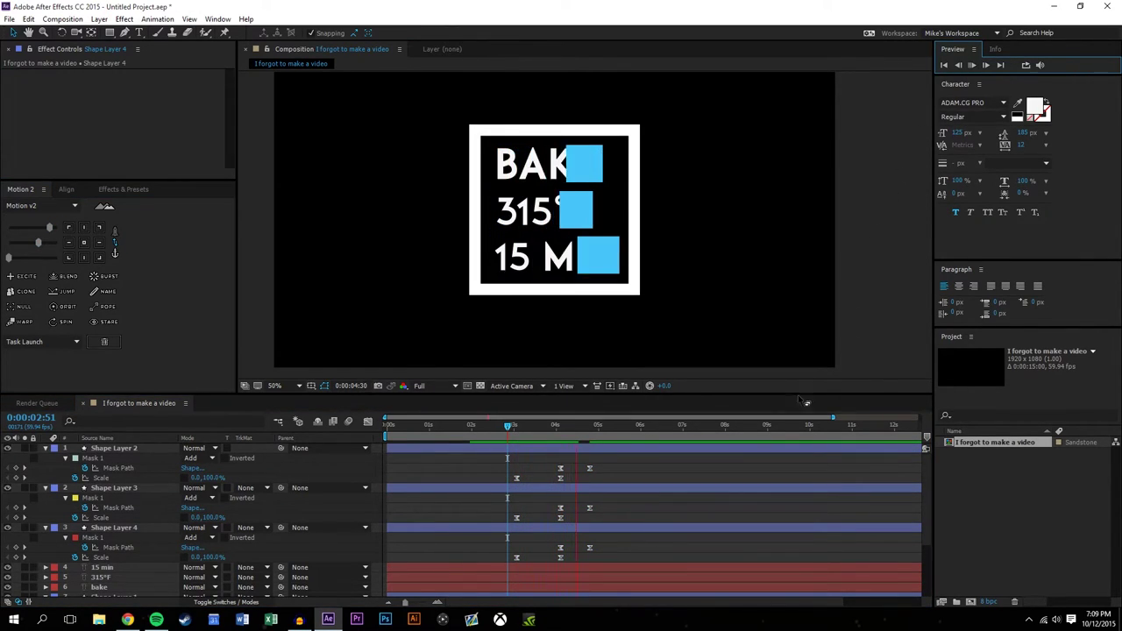
drag(626, 559, 491, 467)
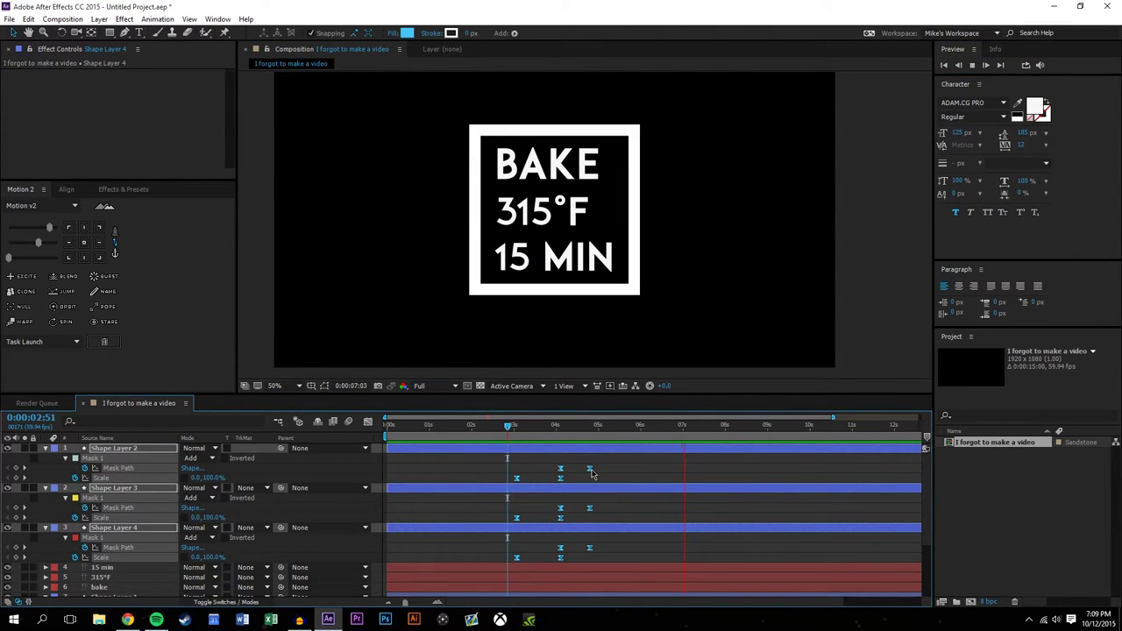
Compress the selected Scale and Mask Path keyframes of all three rectangles to finish at about 0:00:04:00 and preview the faster animation.
drag(591, 473, 555, 471)
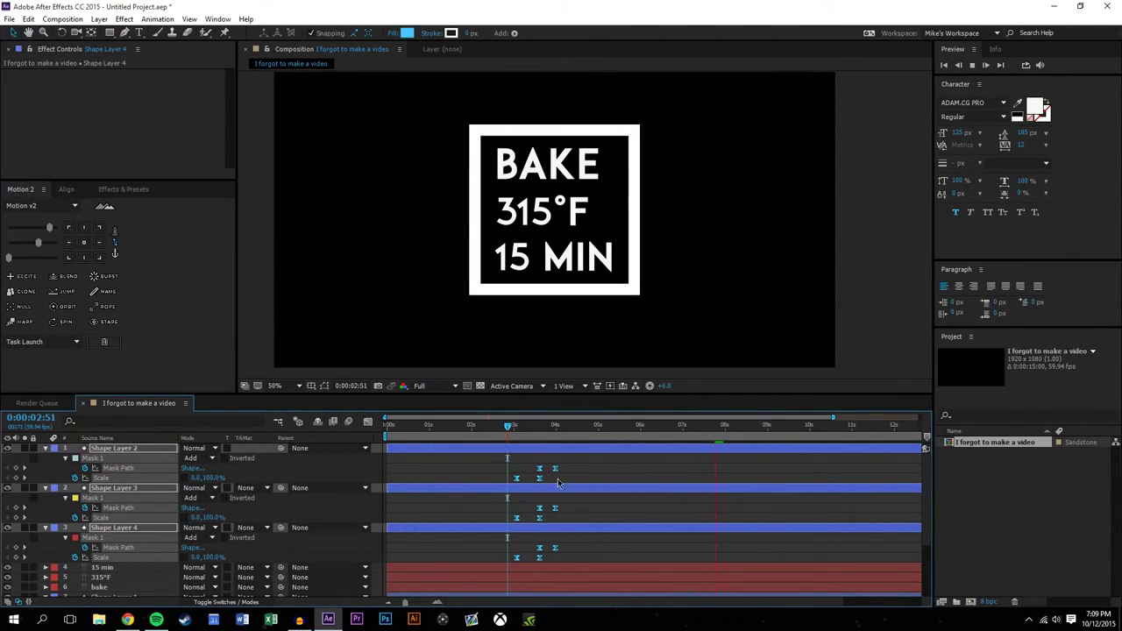
click(603, 553)
click(985, 65)
click(618, 549)
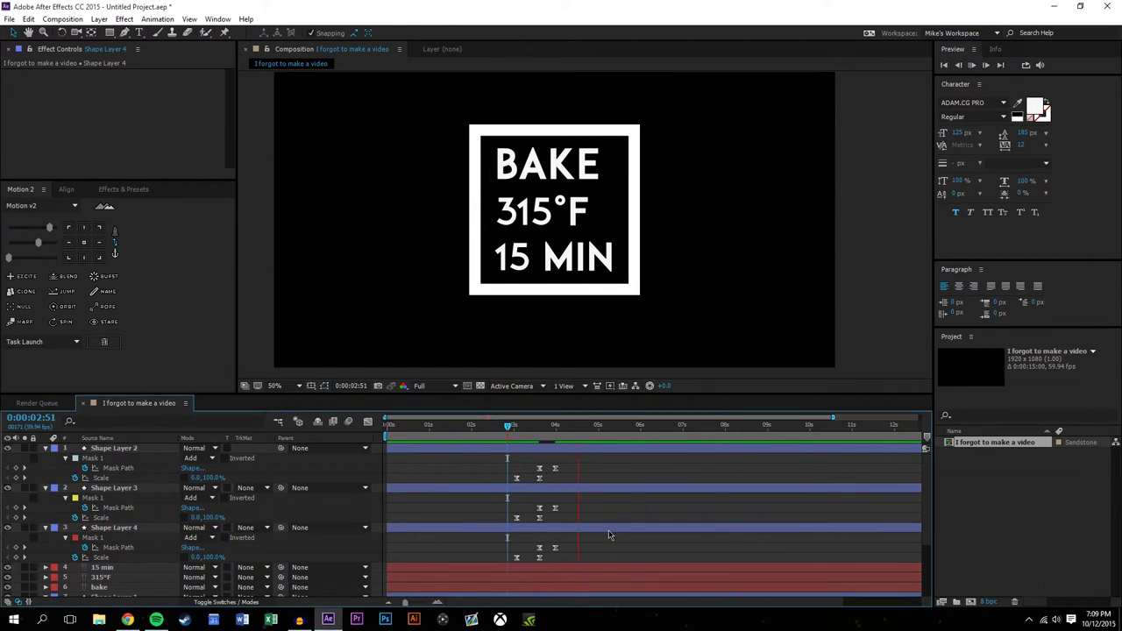
Trim the start of the 15 min, 315°F and bake text layers to 0:00:03:36, where the rectangles fully cover the text.
drag(505, 430, 540, 416)
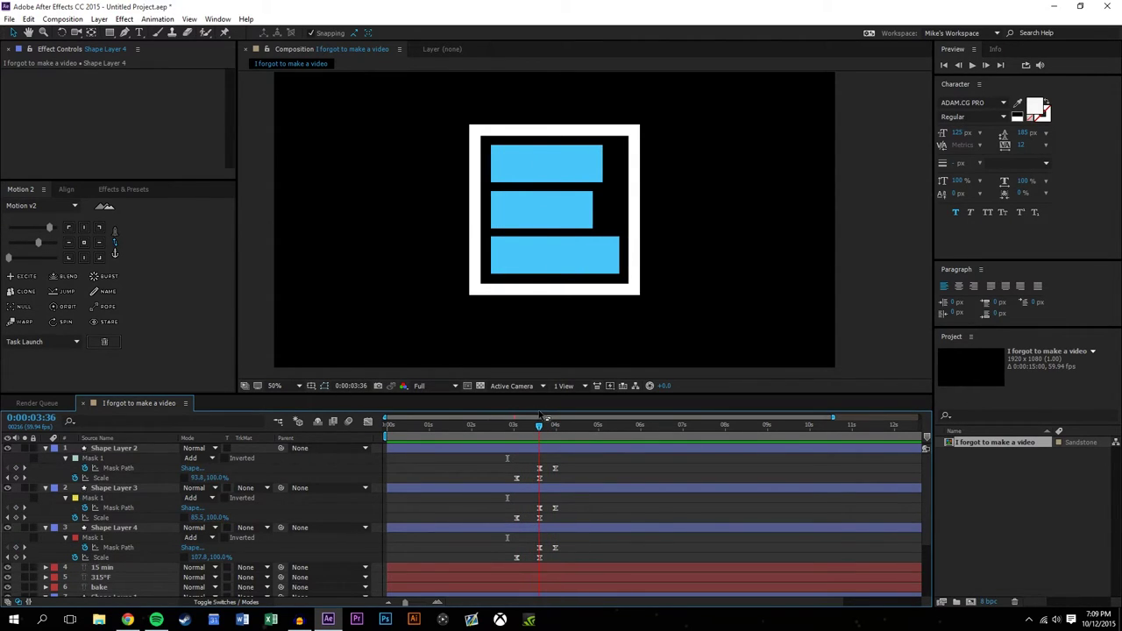
scroll(273, 519, down, 3)
click(110, 482)
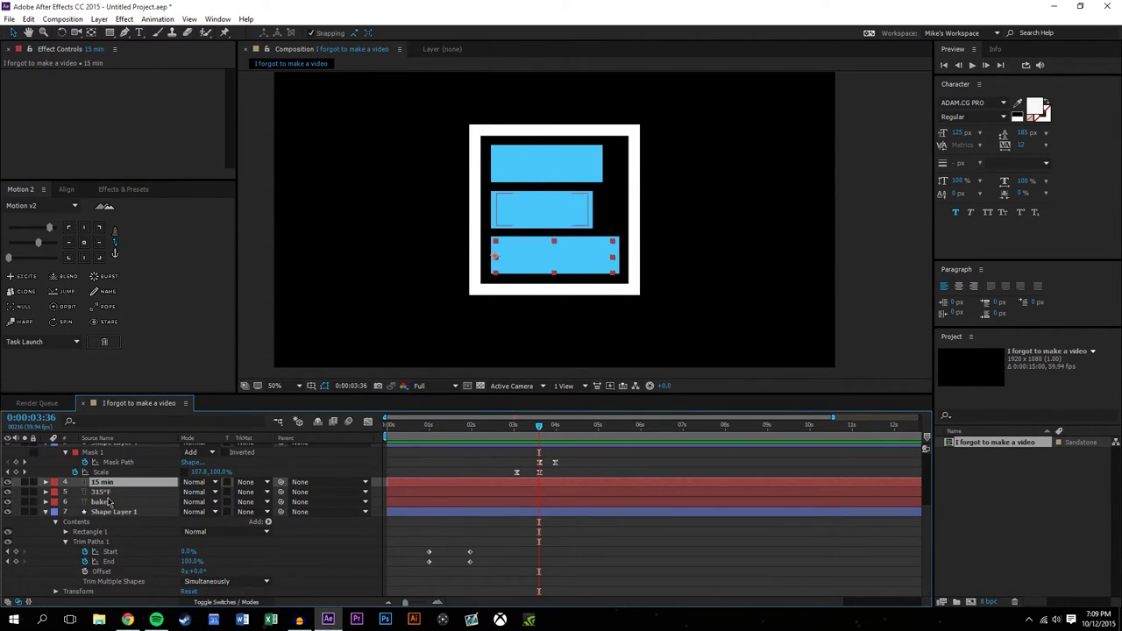
shift+click(132, 502)
drag(387, 481, 541, 492)
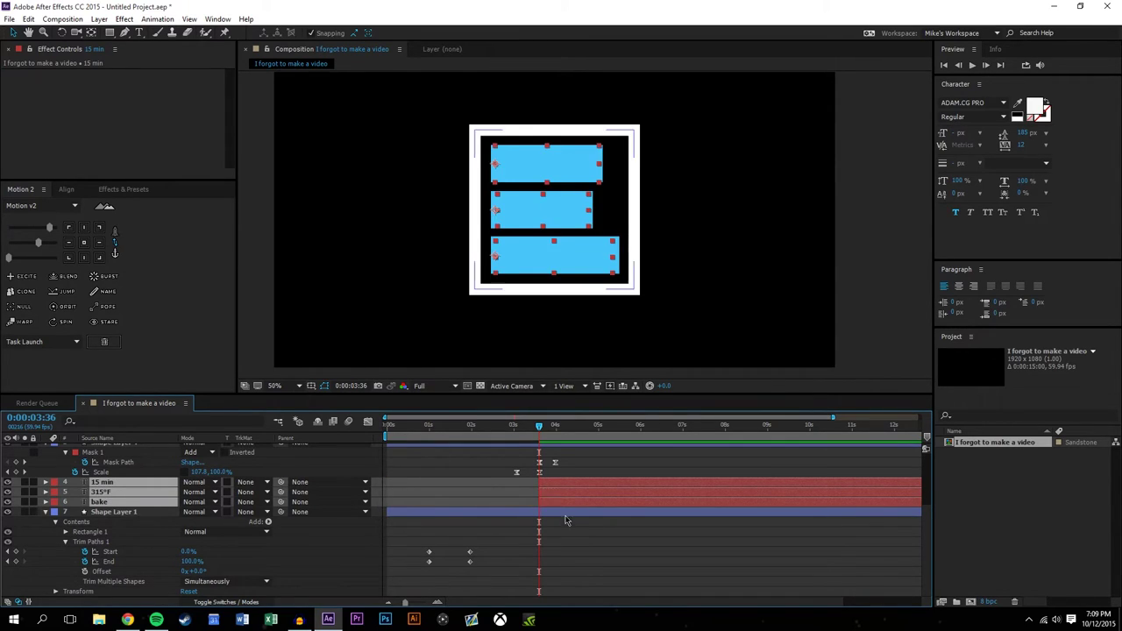
click(559, 524)
Shift the Scale and Mask Path keyframes of Shape Layer 3 and Shape Layer 4 five frames later.
drag(537, 424, 563, 416)
scroll(582, 477, up, 3)
drag(576, 561, 491, 497)
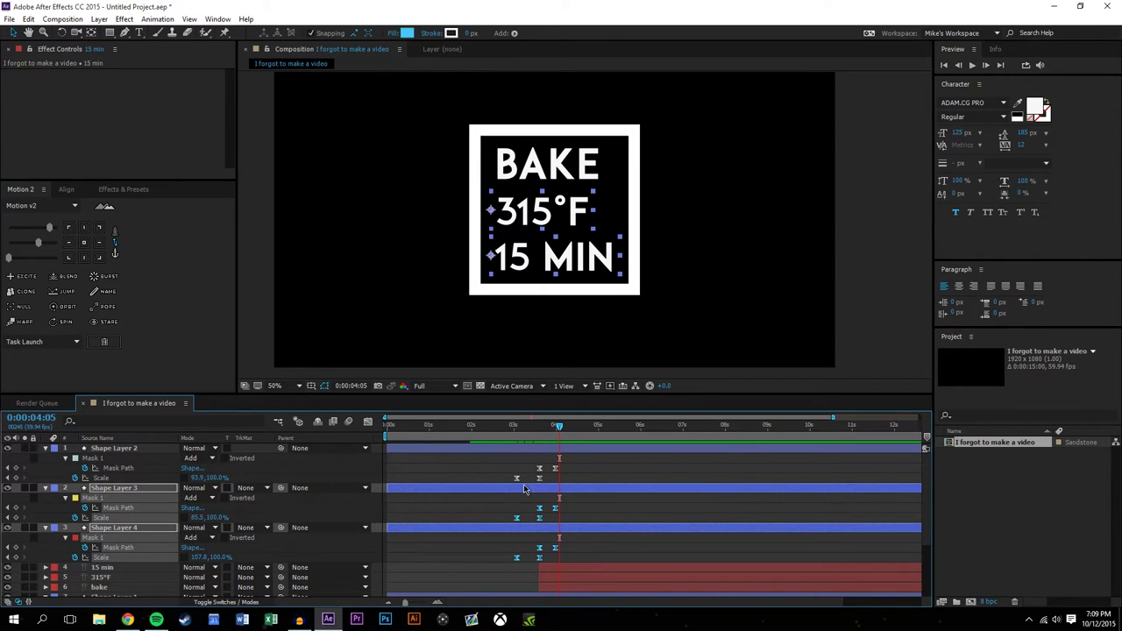
key(alt+Right)
key(alt+Right)
key(alt+Right)
key(alt+Right)
key(alt+Right)
Shift only Shape Layer 4's Scale and Mask Path keyframes another five frames later to stagger the three rectangles.
drag(592, 538, 498, 561)
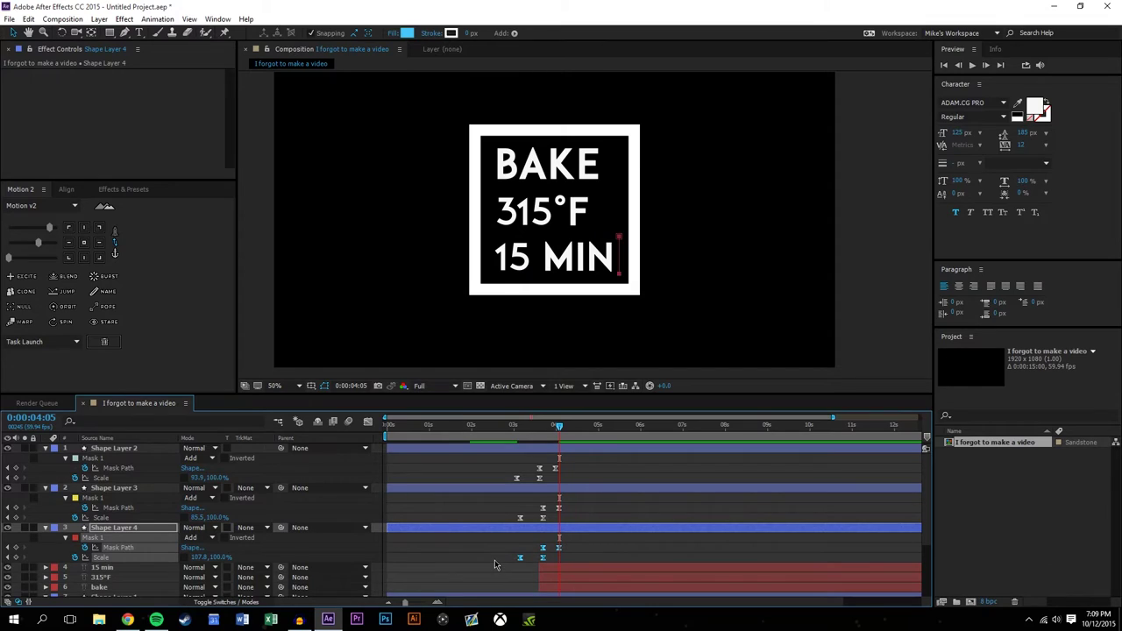
key(alt+Right)
key(alt+Right)
key(alt+Right)
click(616, 544)
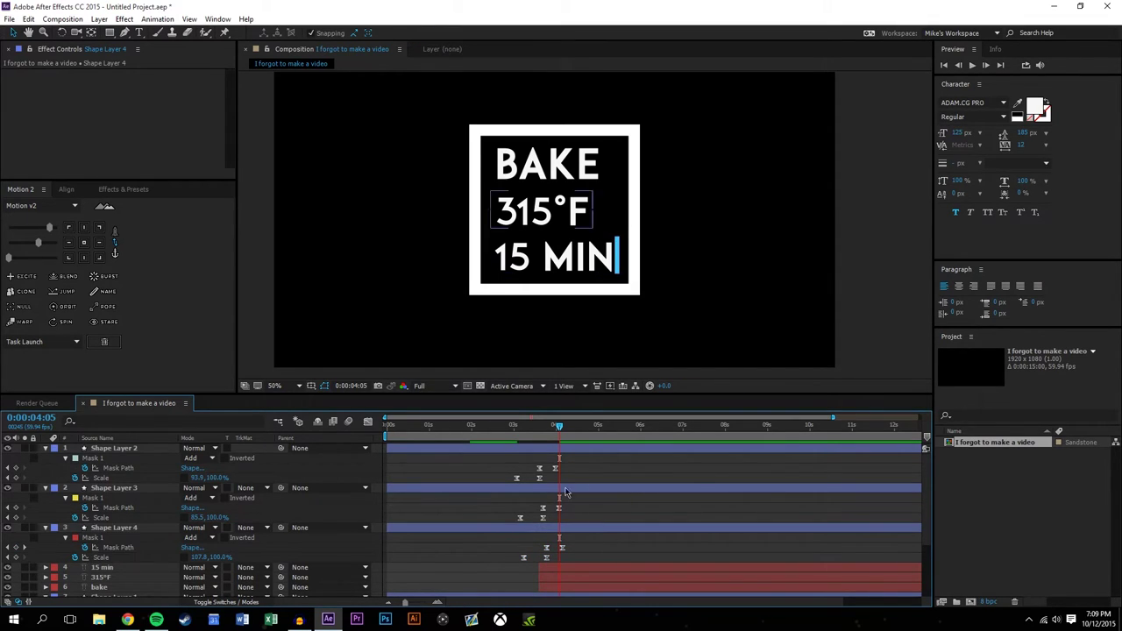
Trim the start of the bake layer to Shape Layer 4's second Scale keyframe, at about 0:00:03:47.
drag(496, 425, 543, 425)
scroll(565, 530, down, 3)
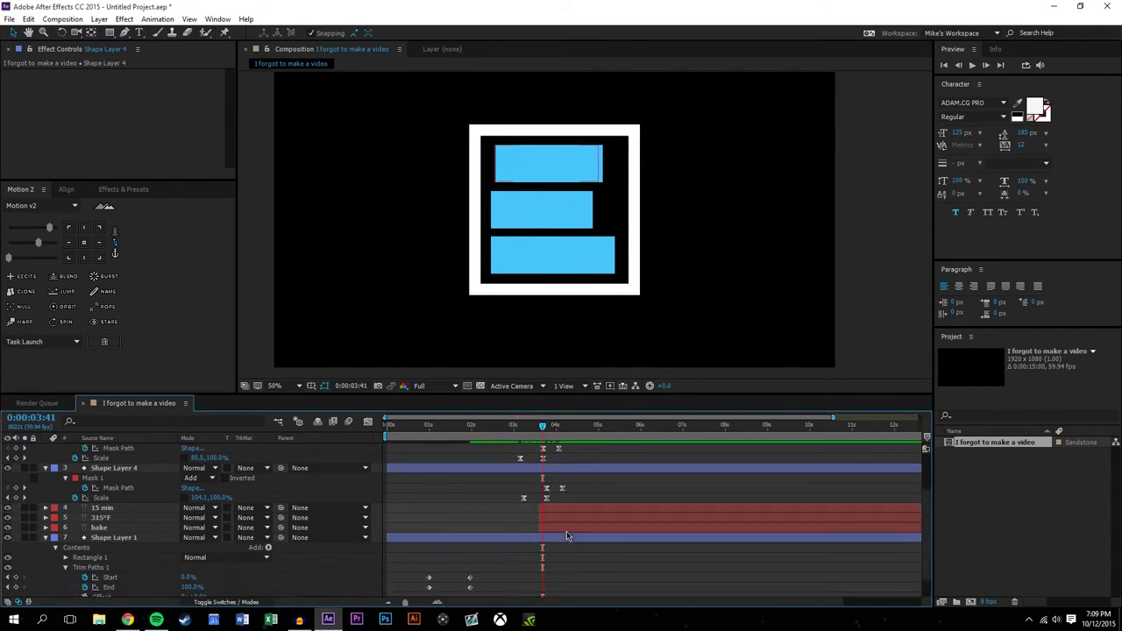
click(433, 603)
click(433, 603)
click(433, 603)
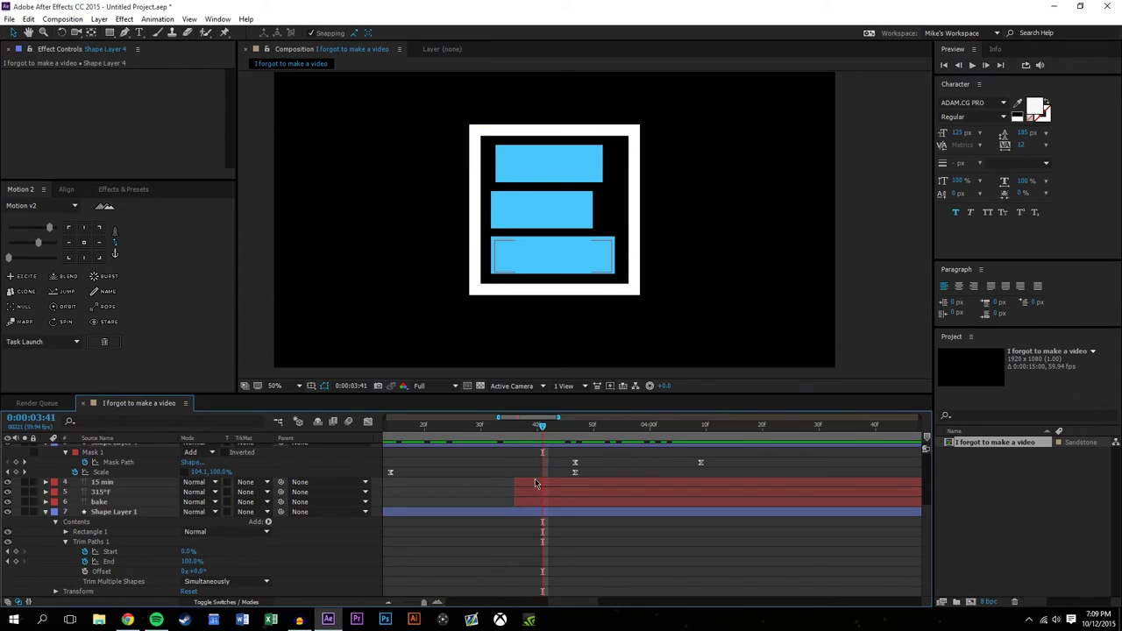
drag(517, 501, 576, 501)
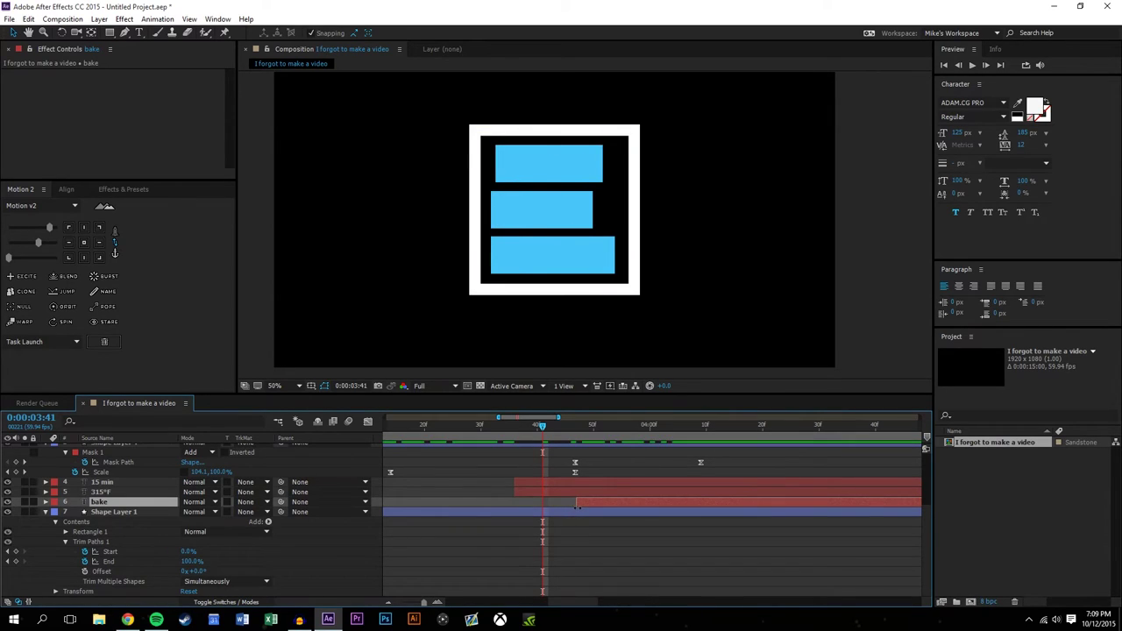
Trim the start of the 315°F layer to Shape Layer 3's second Scale keyframe, at about 0:00:03:42.
scroll(560, 499, up, 4)
drag(543, 430, 549, 430)
scroll(553, 498, down, 1)
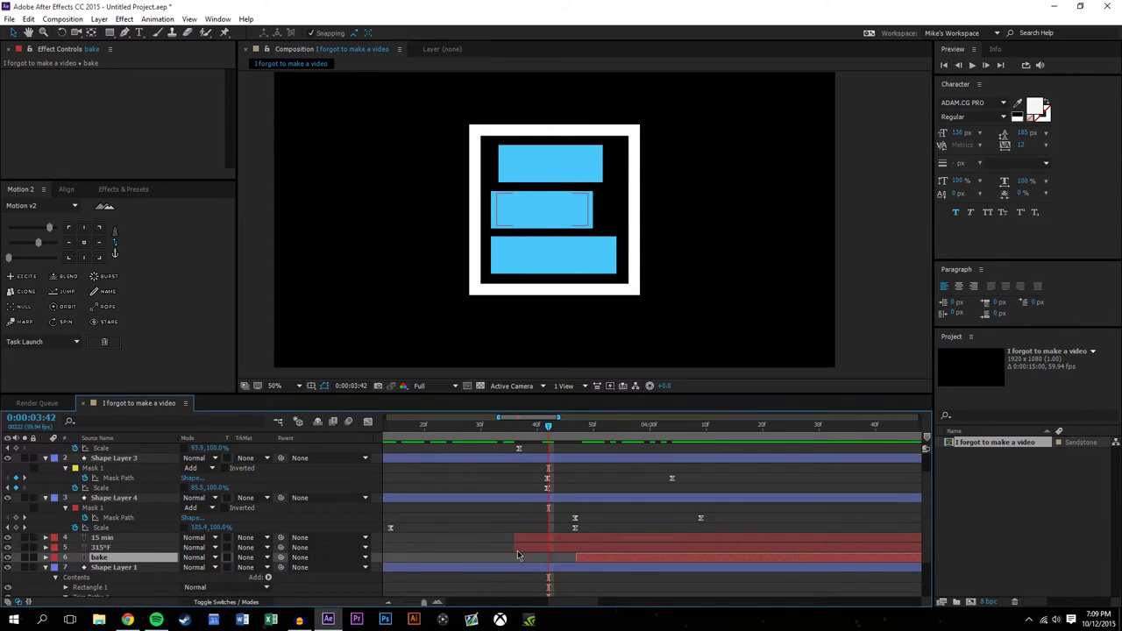
drag(516, 547, 545, 547)
click(579, 588)
Reorder the text layers as bake, 315°F, 15 min, with bake starting first at about 0:00:03:36 and 15 min last at about 0:00:03:47.
drag(553, 427, 515, 426)
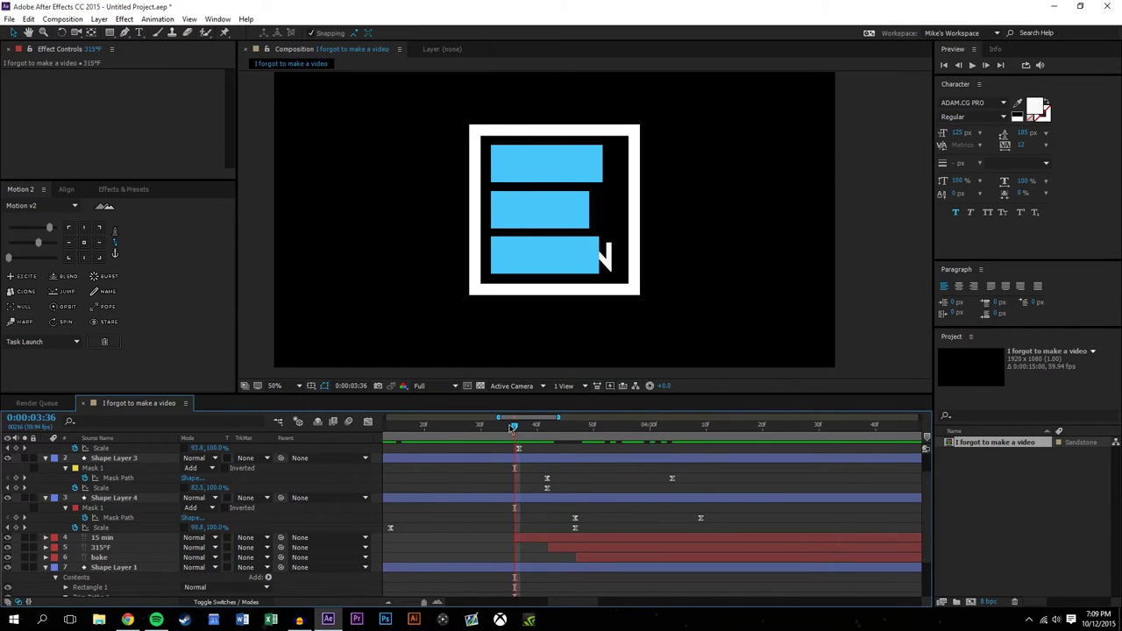
click(578, 559)
click(107, 588)
mouse_move(99, 558)
mouse_down()
mouse_move(107, 535)
mouse_move(107, 562)
mouse_up()
click(573, 591)
drag(539, 559, 519, 542)
click(550, 548)
click(528, 509)
Move all Scale and Mask Path keyframes of the three rectangles about two seconds earlier, with the full timeline in view.
drag(522, 438, 463, 439)
click(389, 604)
click(389, 604)
click(389, 603)
scroll(487, 520, down, 2)
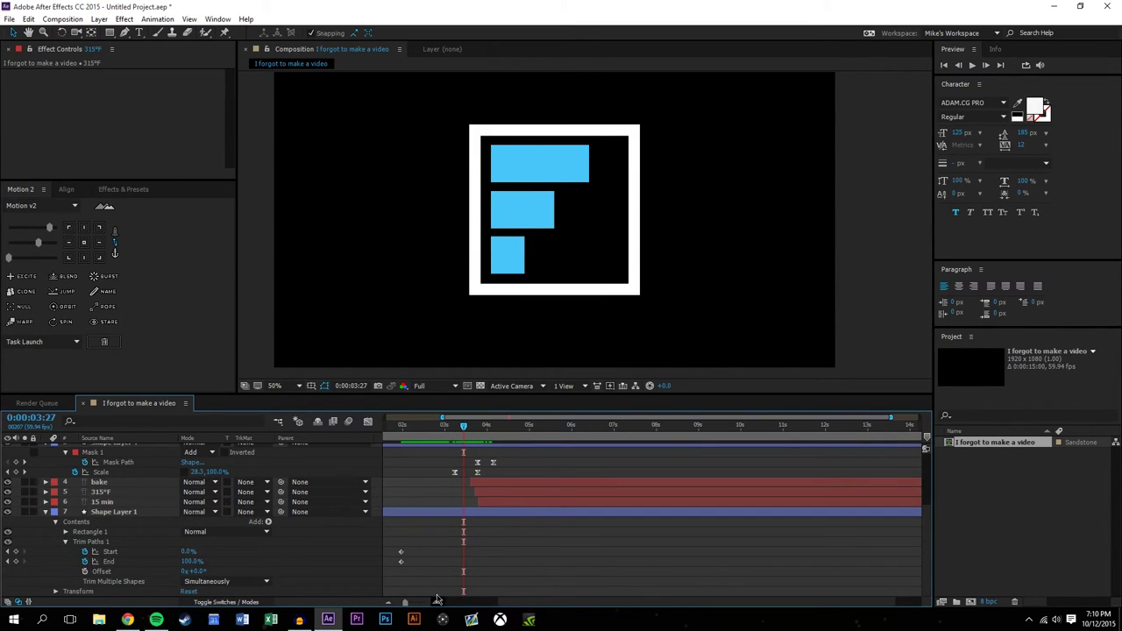
click(390, 604)
scroll(531, 535, up, 1)
drag(547, 503, 488, 377)
scroll(524, 490, down, 3)
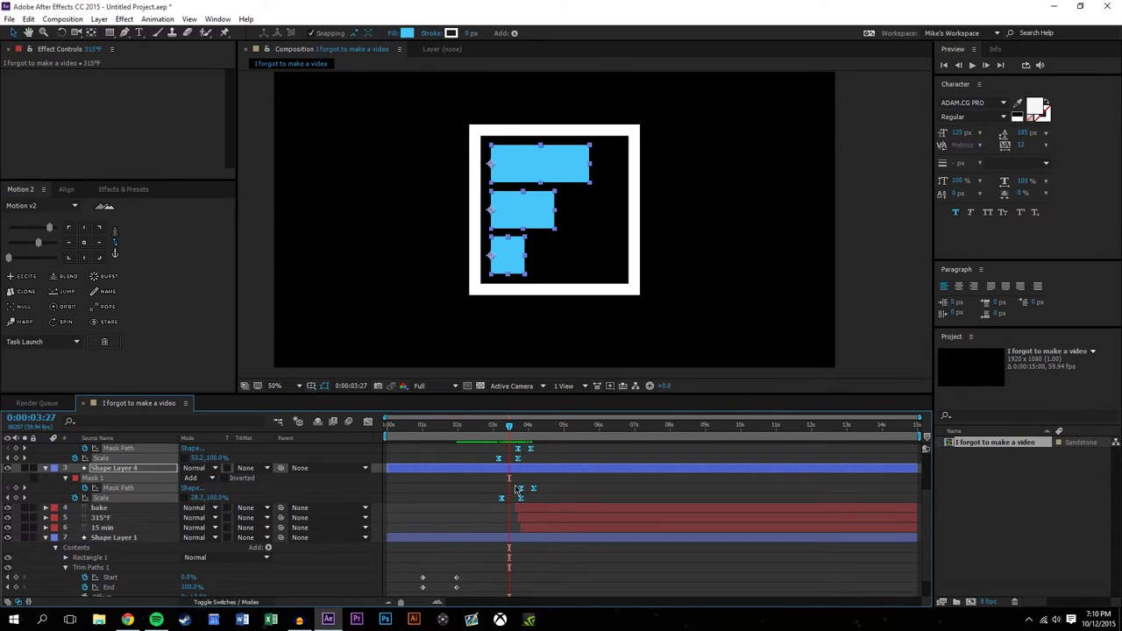
drag(503, 499, 435, 498)
Ease the Trim Paths Start and End keyframes of the square outline with Motion 2.
scroll(423, 576, down, 1)
drag(473, 537, 397, 613)
click(36, 239)
click(440, 492)
Move the bake, 315°F and 15 min layers about two seconds earlier to match the rectangles and check the reveal up to 0:00:02:16.
mouse_move(408, 428)
mouse_down()
mouse_move(460, 427)
mouse_move(418, 428)
mouse_up()
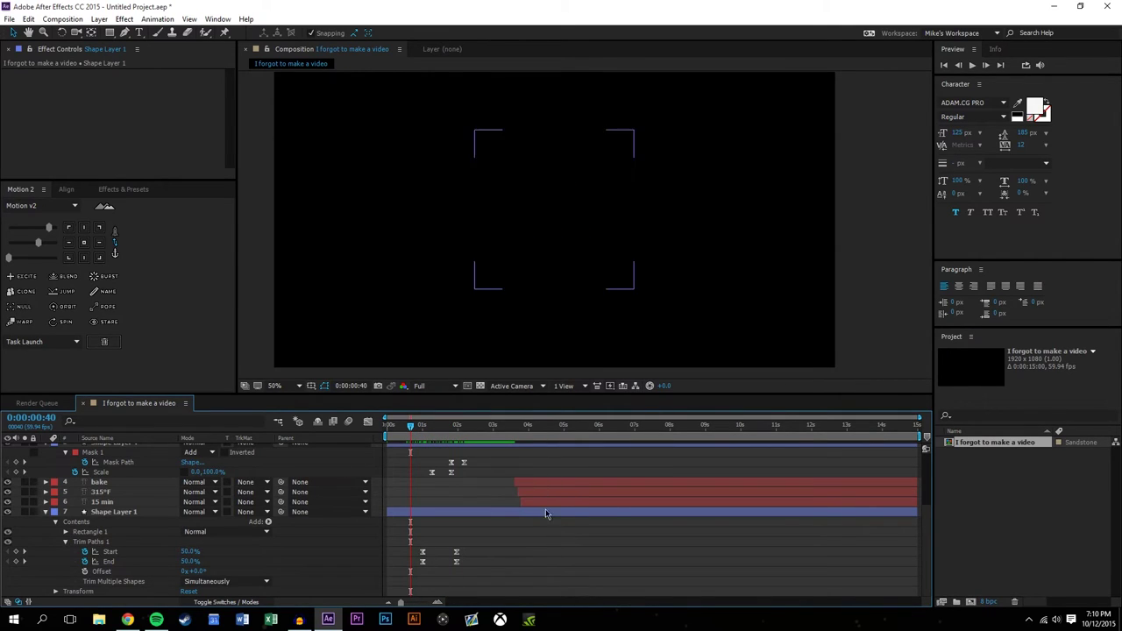
click(125, 484)
shift+click(474, 497)
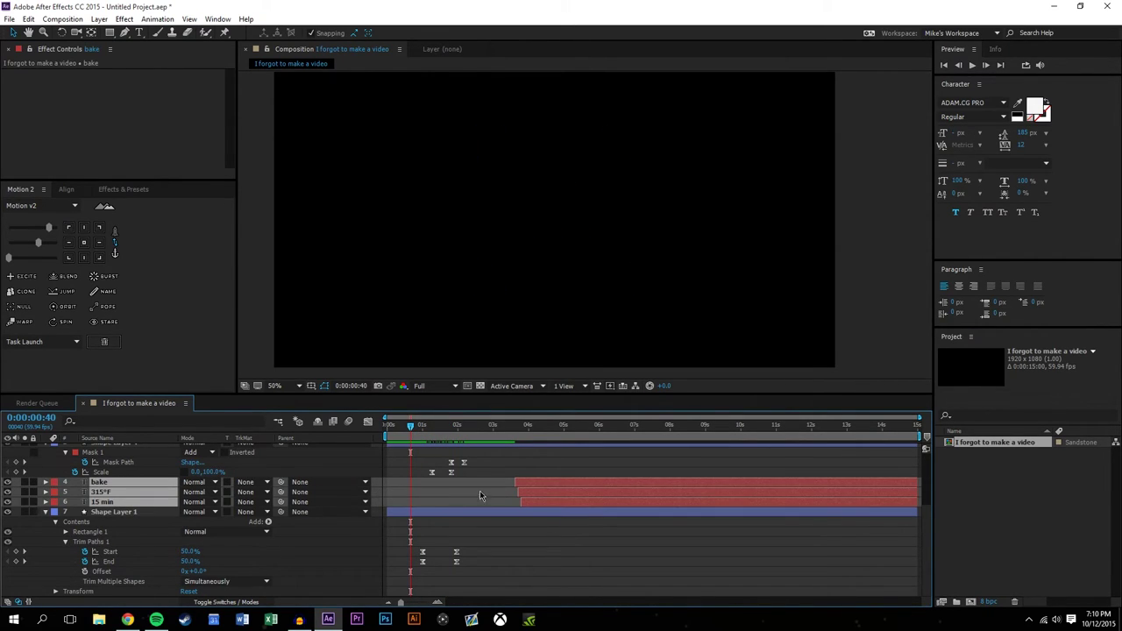
drag(524, 486, 456, 487)
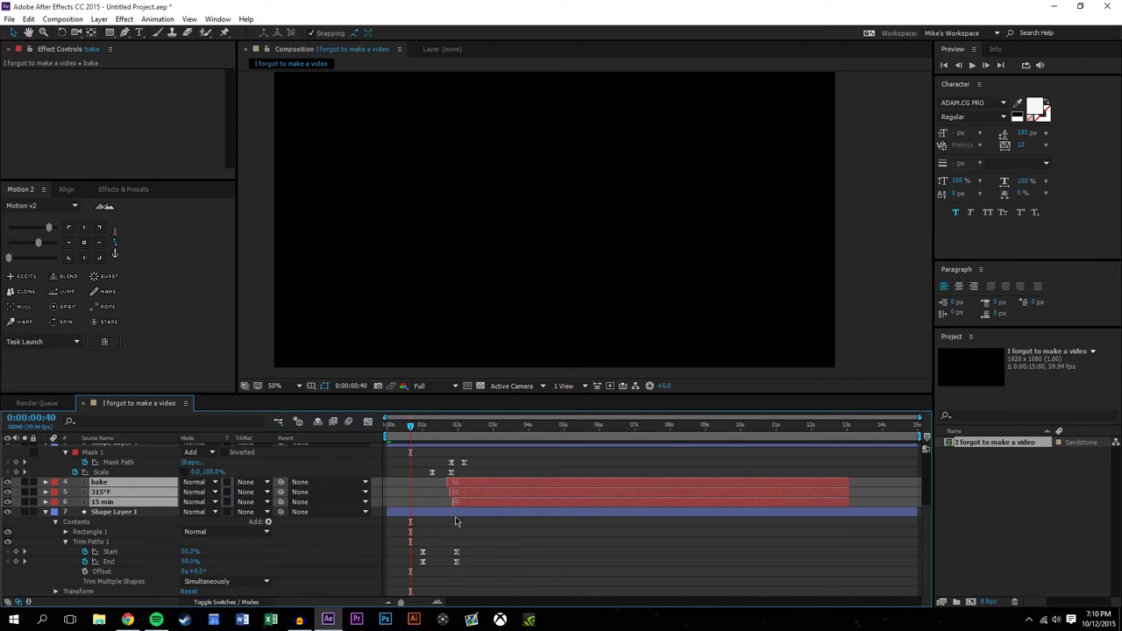
click(460, 523)
drag(417, 433, 472, 427)
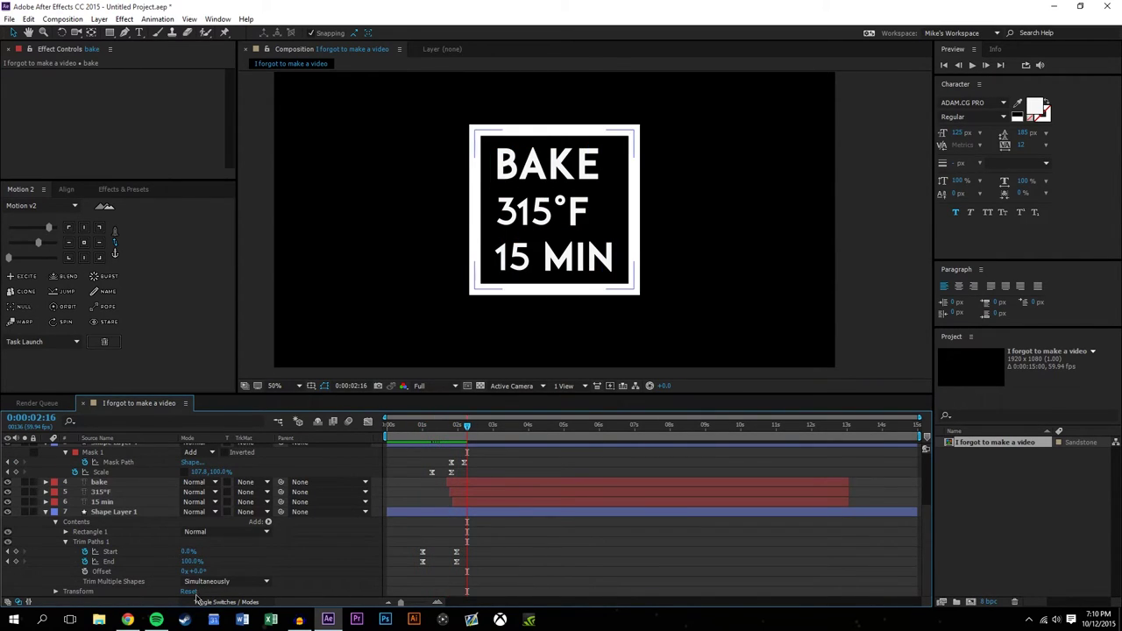
Collapse the expanded keyframe properties of the shape layers in the timeline.
scroll(69, 534, up, 3)
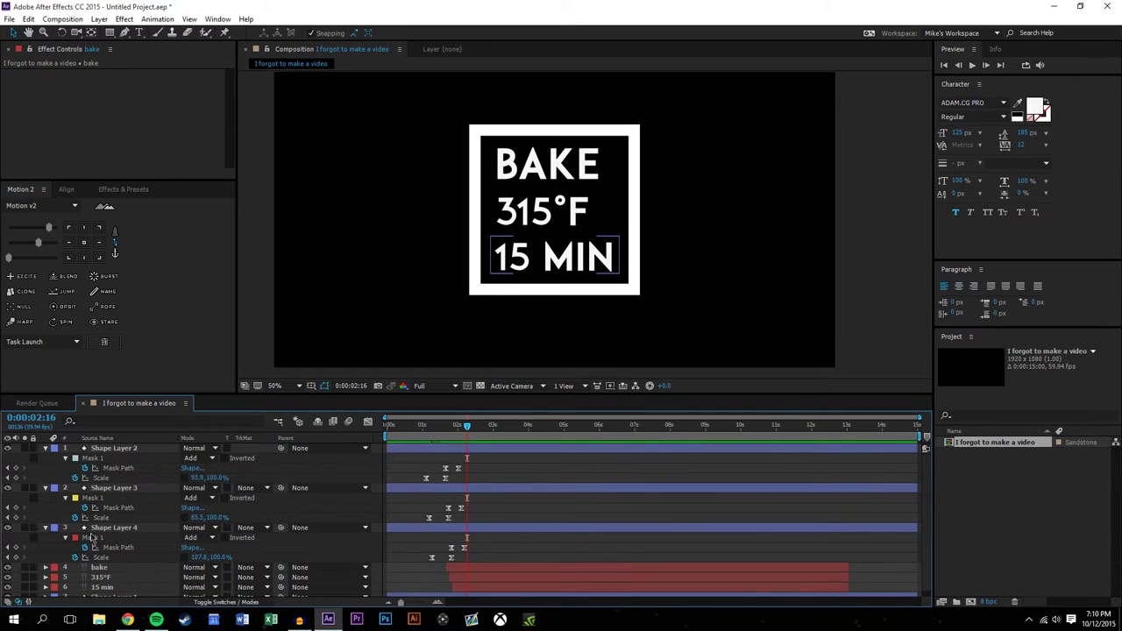
click(127, 529)
shift+click(133, 449)
key(u)
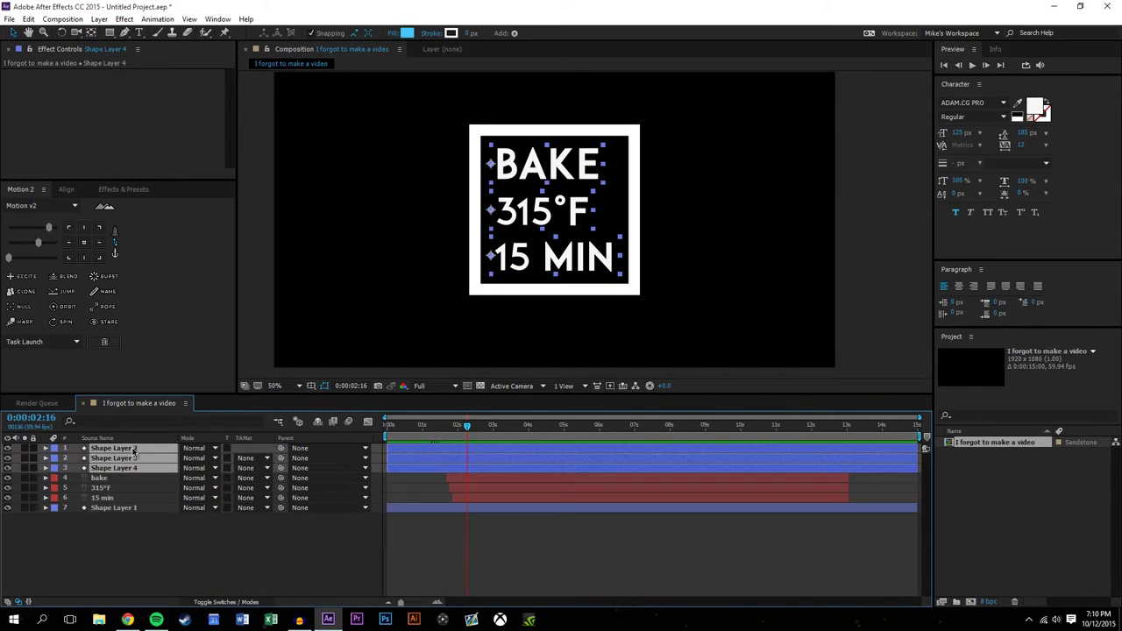
click(327, 550)
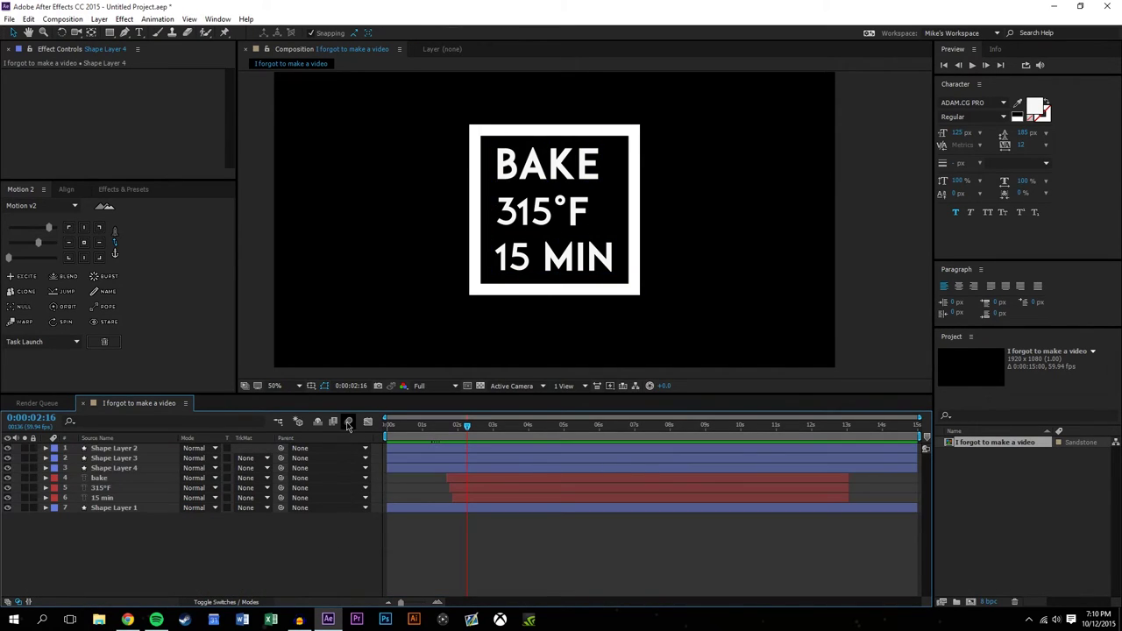
Turn on motion blur for all layers and the composition, and preview the animation from the first frame.
click(263, 601)
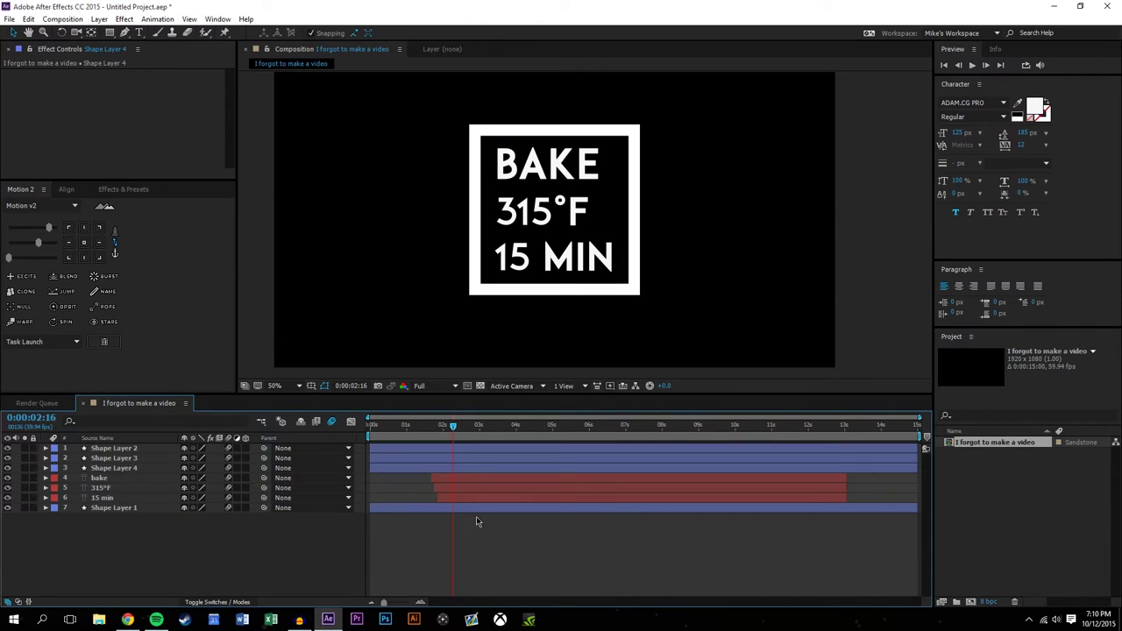
key(Home)
click(971, 65)
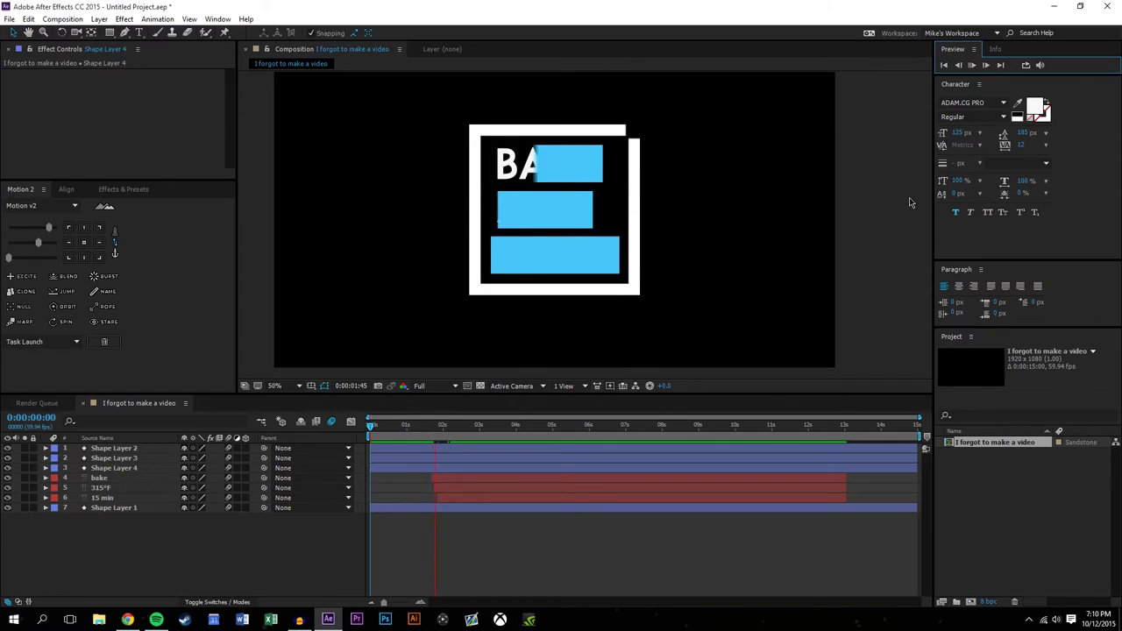
mouse_move(442, 426)
mouse_down()
mouse_move(401, 427)
mouse_move(457, 424)
mouse_up()
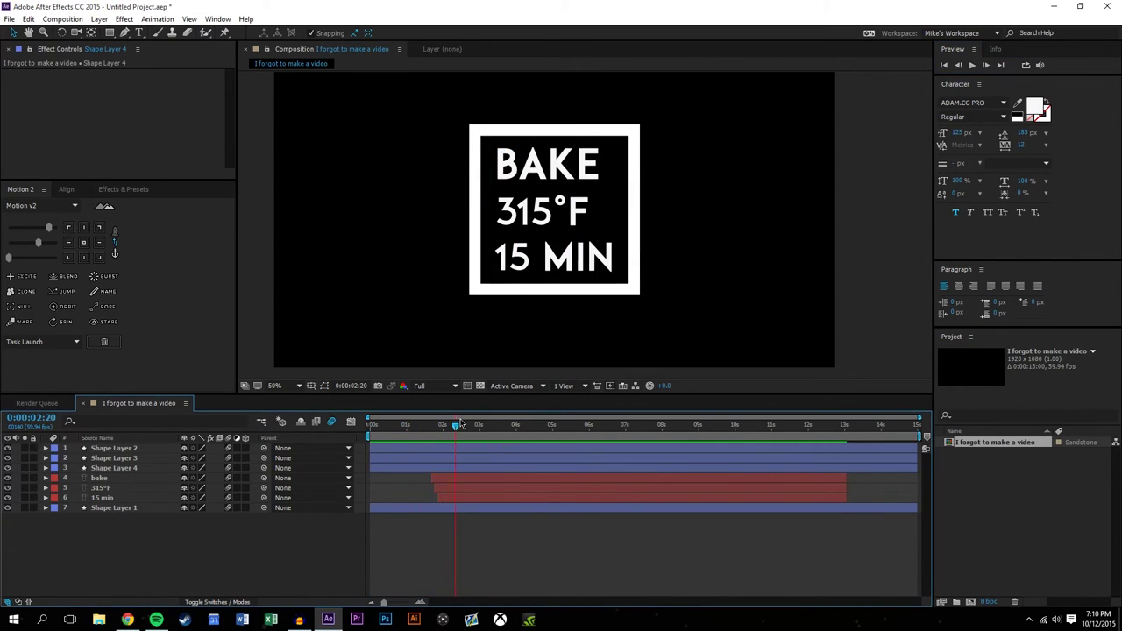
Duplicate Shape Layers 2, 3 and 4 and move the duplicates to start at about 0:00:06:00.
click(114, 448)
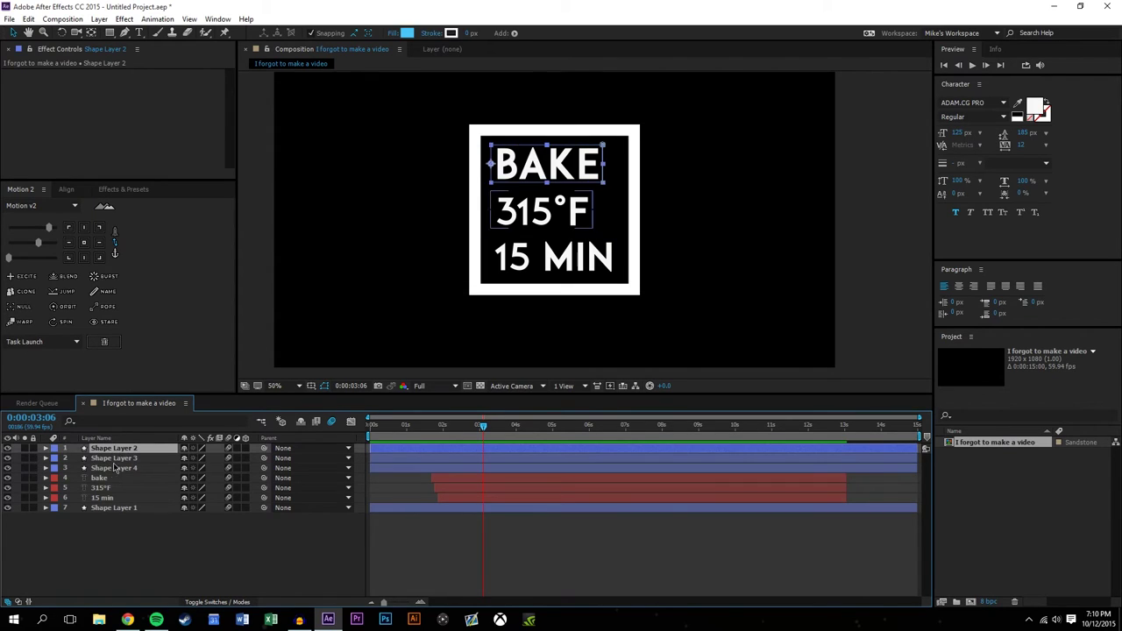
shift+click(112, 468)
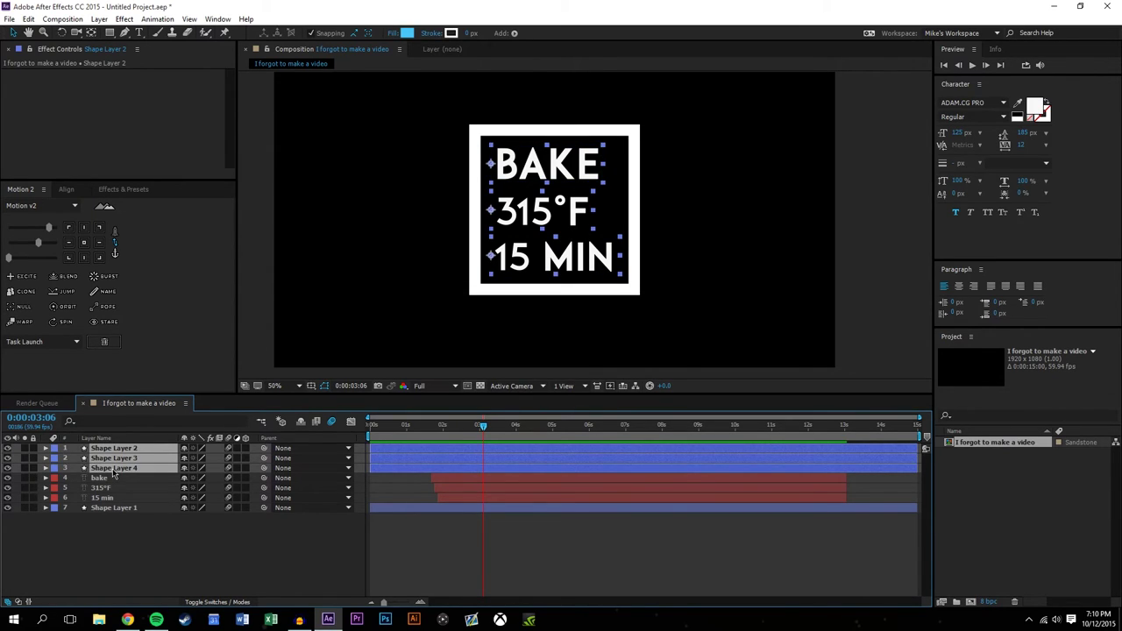
key(ctrl+d)
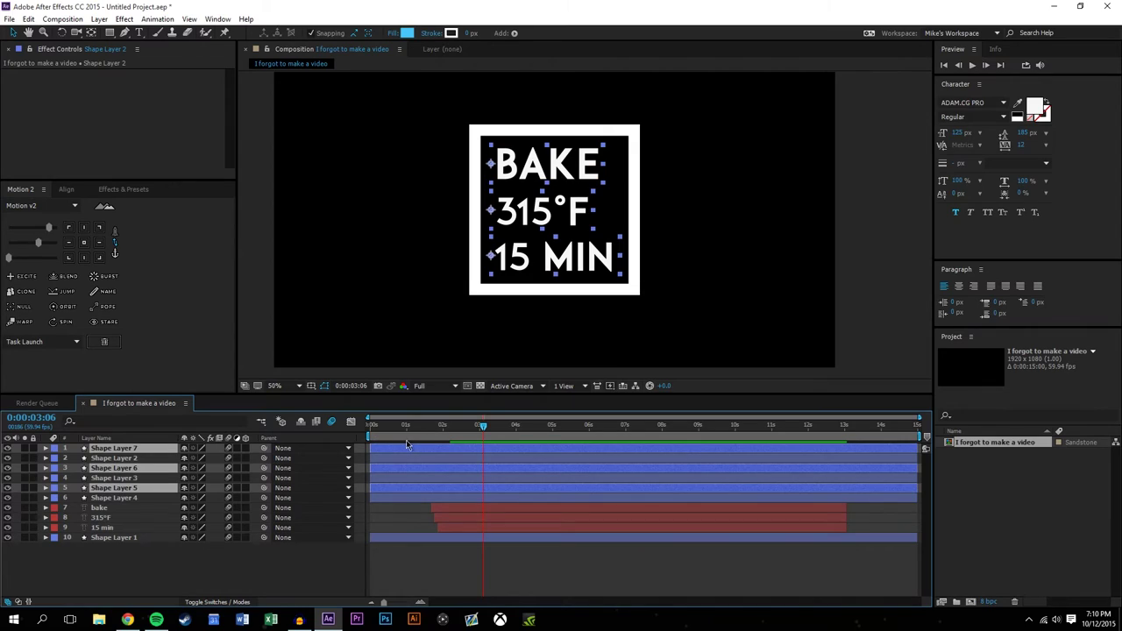
drag(389, 451, 602, 458)
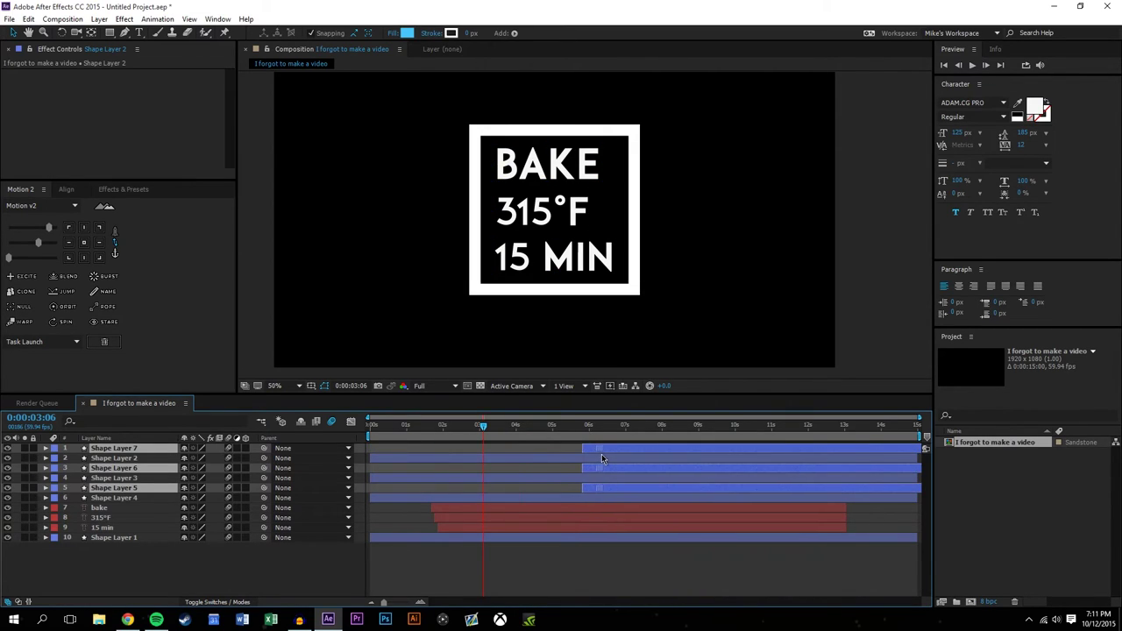
click(579, 570)
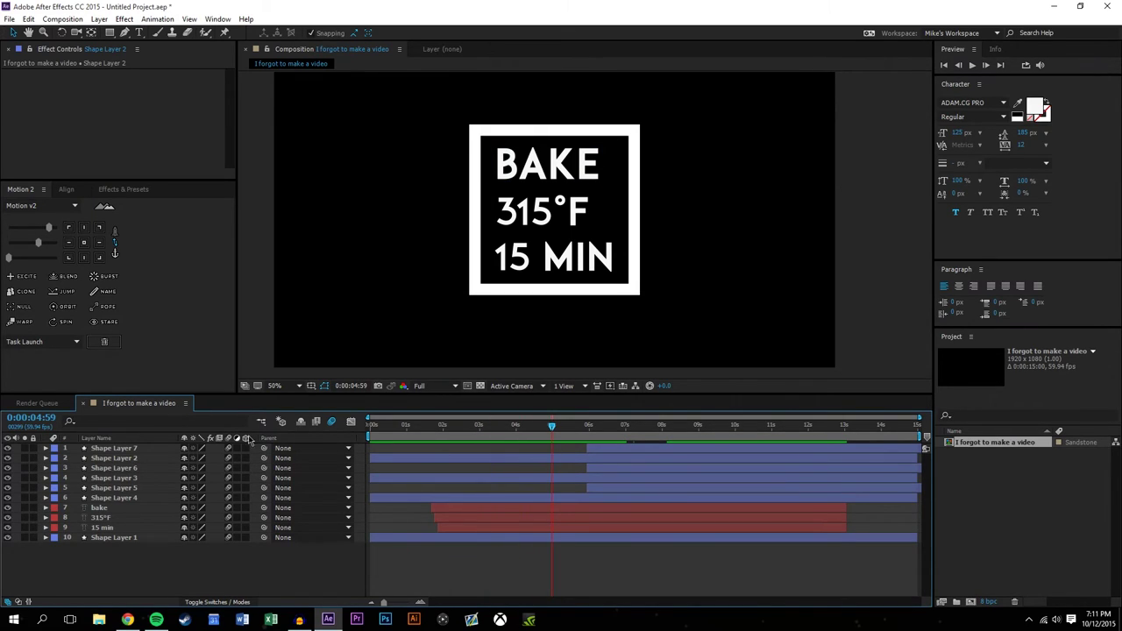
Move the three duplicated rectangle layers earlier to start at about 0:00:05:00.
click(602, 451)
ctrl+click(602, 470)
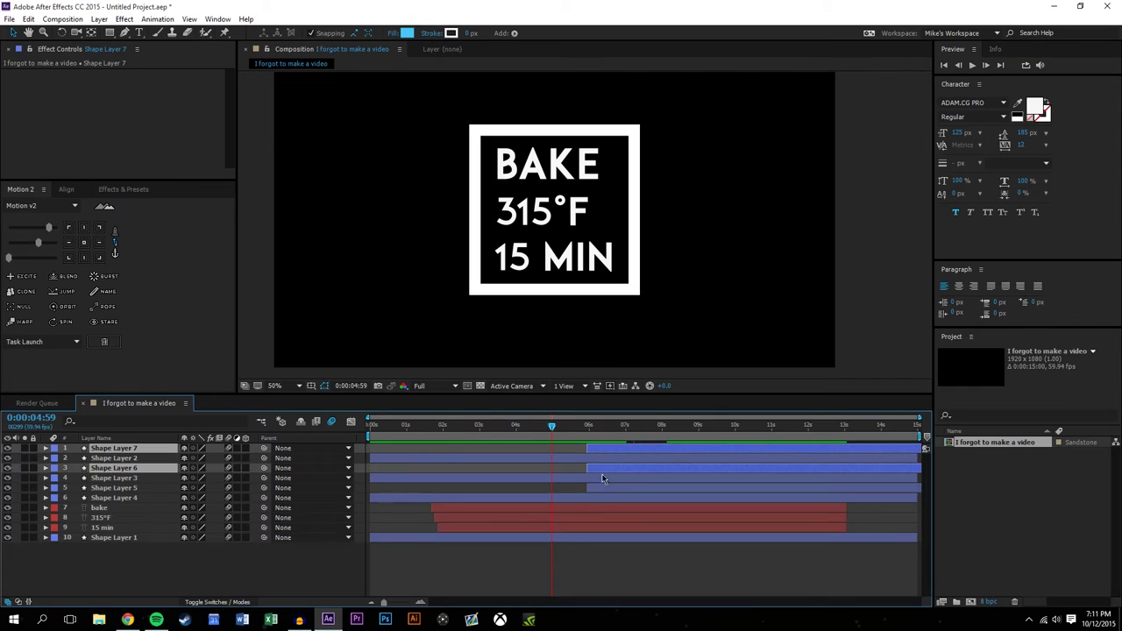
ctrl+click(605, 483)
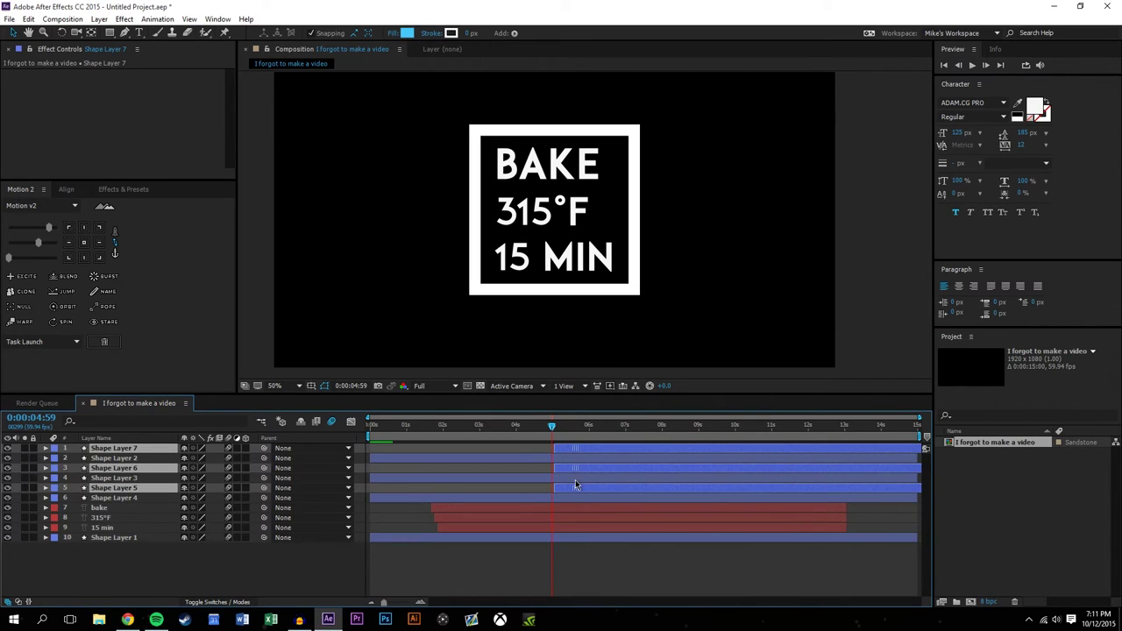
click(591, 573)
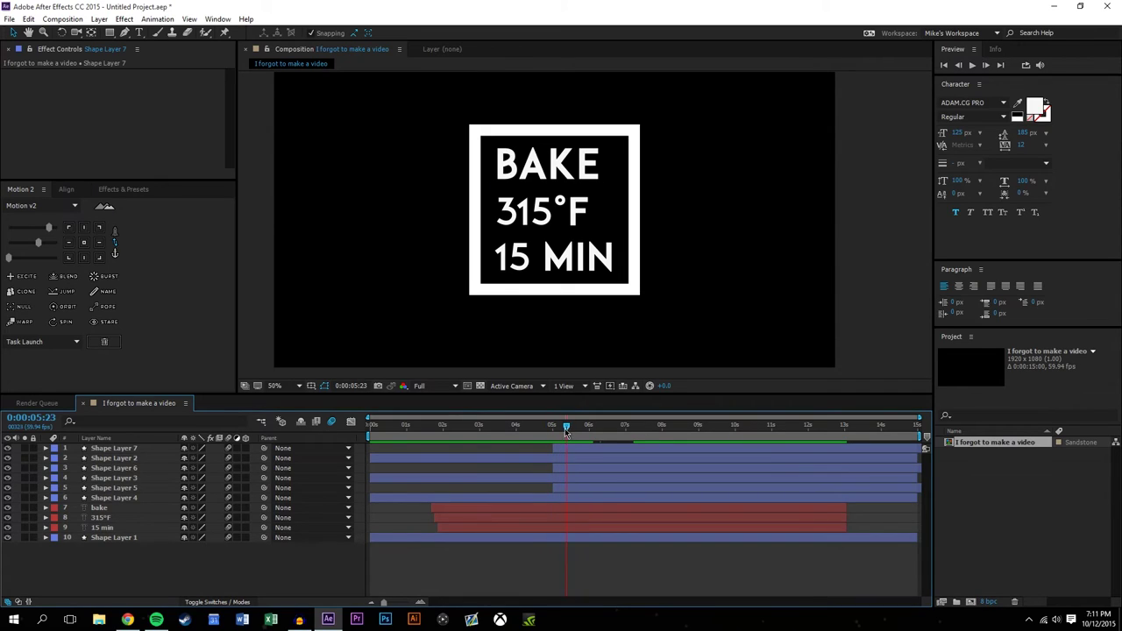
Trim the end of the bake layer to 0:00:06:35, where the duplicated top rectangle covers the text.
drag(582, 429, 609, 432)
drag(847, 510, 611, 533)
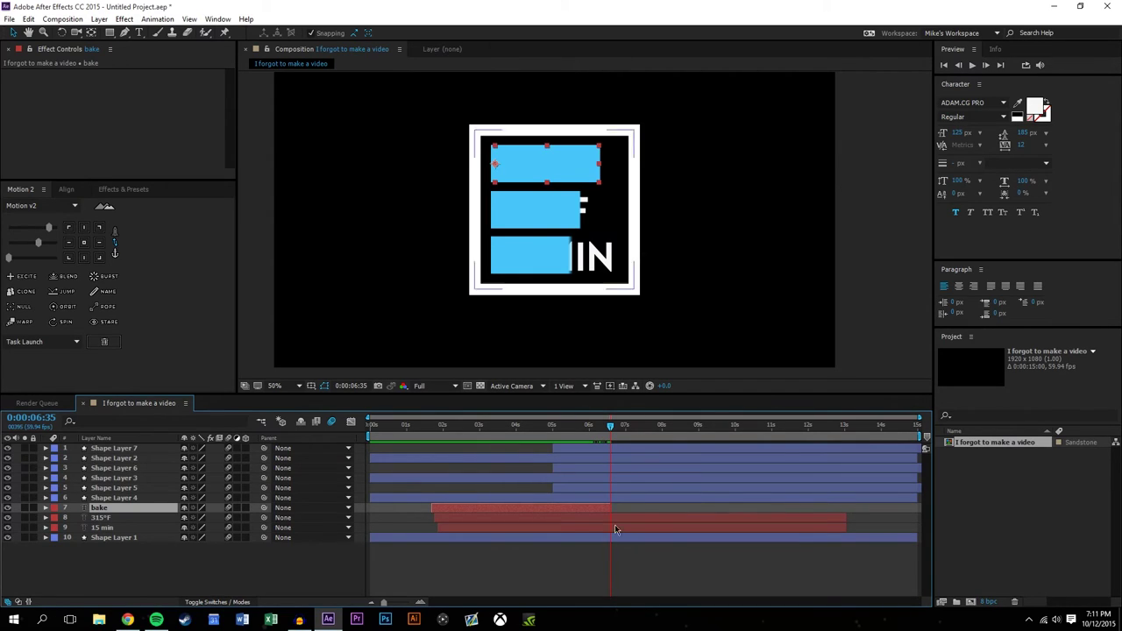
drag(612, 430, 614, 431)
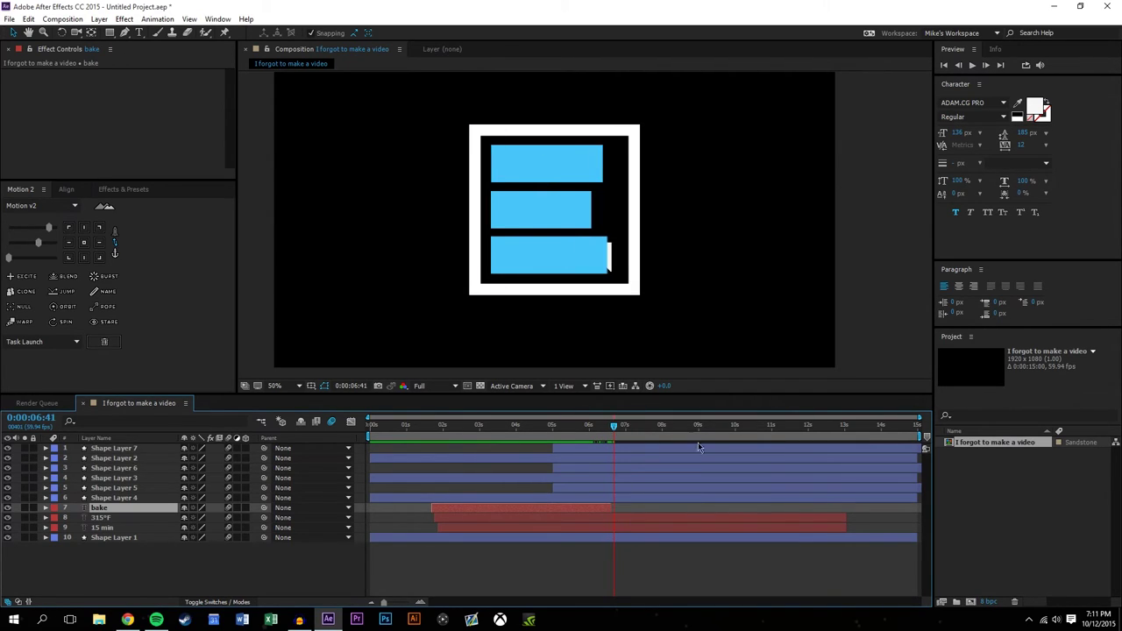
Trim the end of the 315°F layer to about 0:00:06:41 and the 15 min layer to about 0:00:06:50, where the duplicated rectangles cover the text.
drag(844, 517, 612, 518)
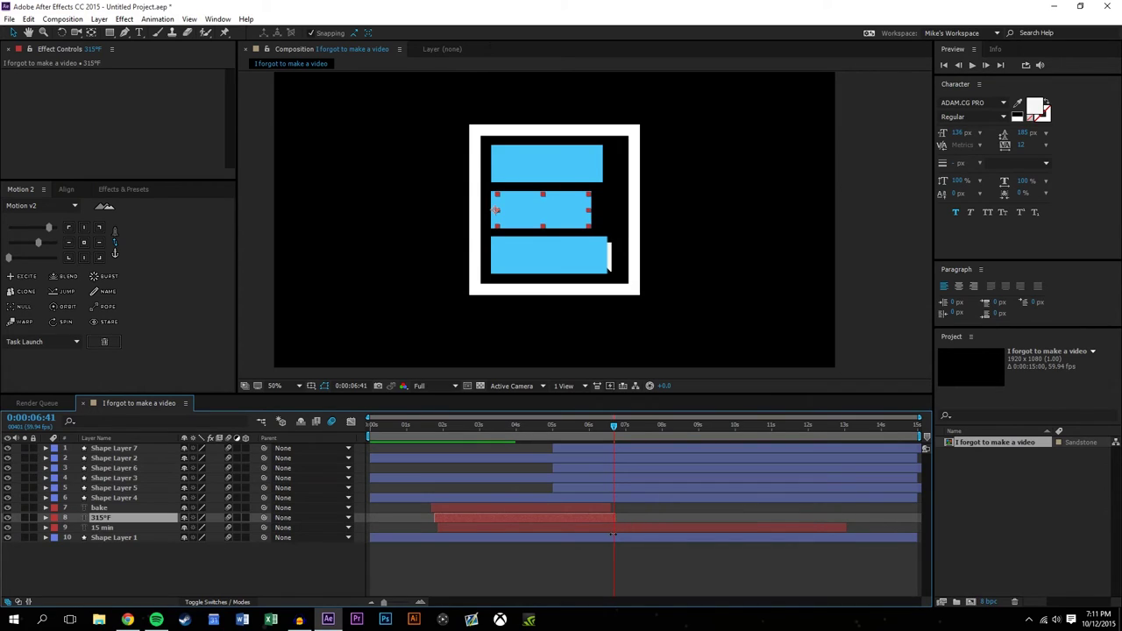
drag(617, 426, 619, 426)
drag(844, 527, 617, 548)
click(663, 564)
Copy Shape Layer 1's Start and End keyframes and paste them at 0:00:07:05.
mouse_move(621, 424)
mouse_down()
mouse_move(583, 435)
mouse_move(623, 430)
mouse_move(612, 435)
mouse_up()
click(111, 538)
key(u)
drag(461, 572, 399, 547)
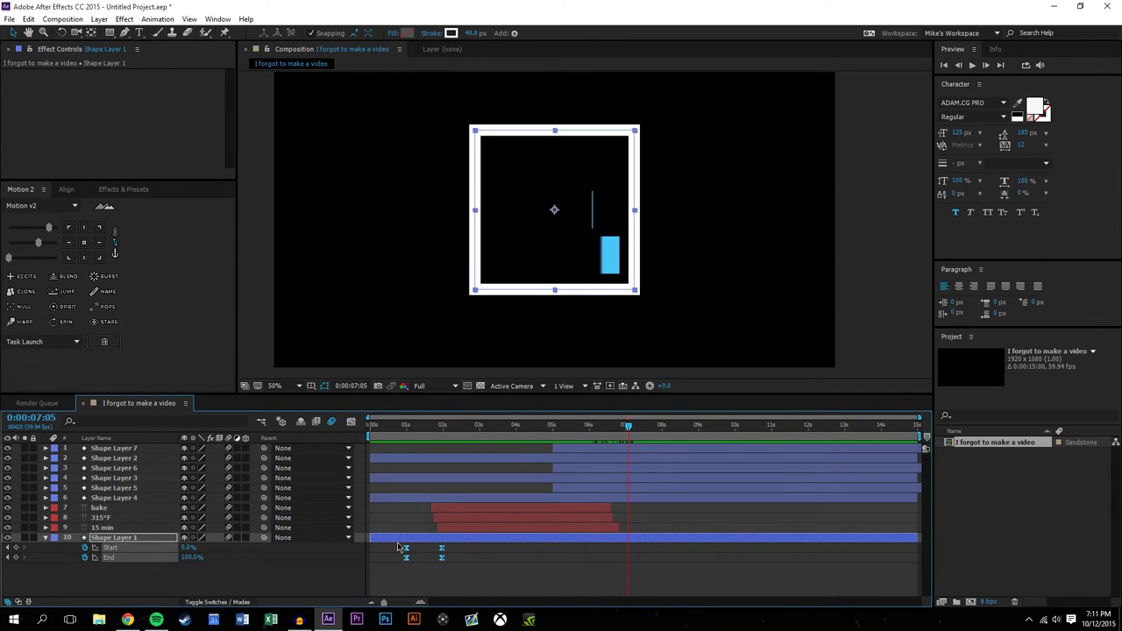
key(ctrl+c)
key(ctrl+v)
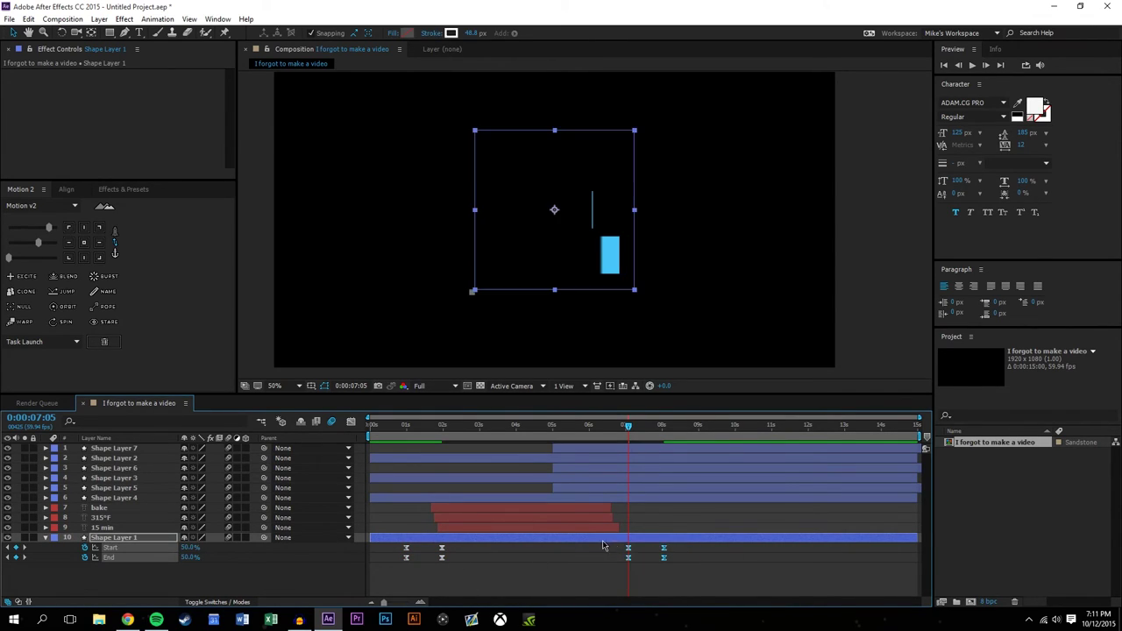
Time-reverse the pasted Start and End keyframes of Shape Layer 1.
right_click(629, 552)
mouse_move(658, 540)
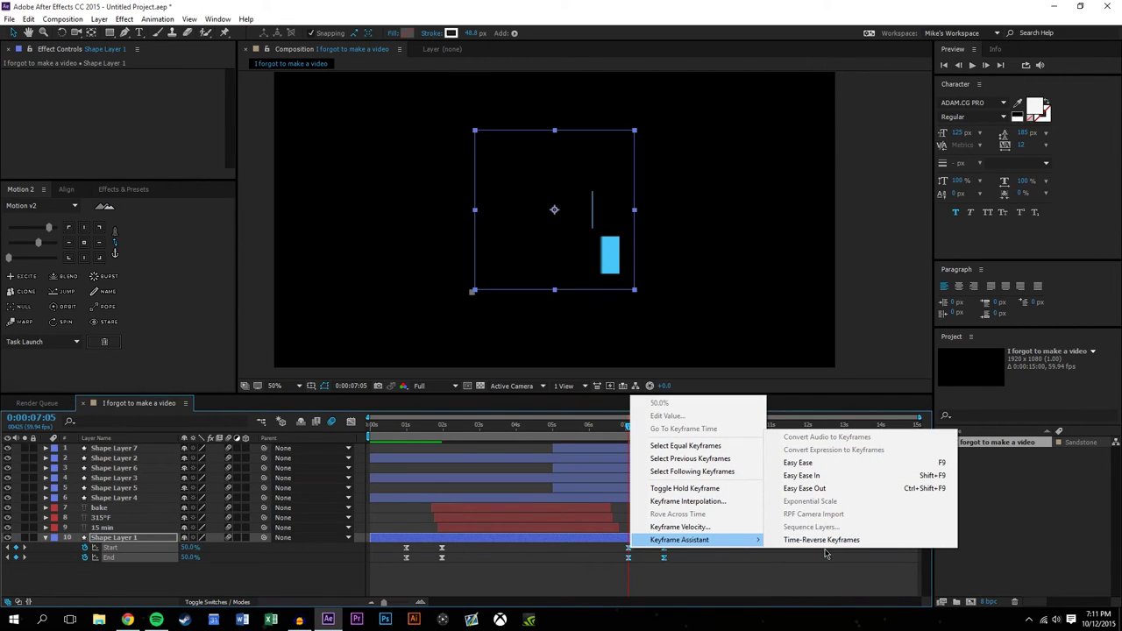
click(832, 540)
click(719, 577)
click(628, 552)
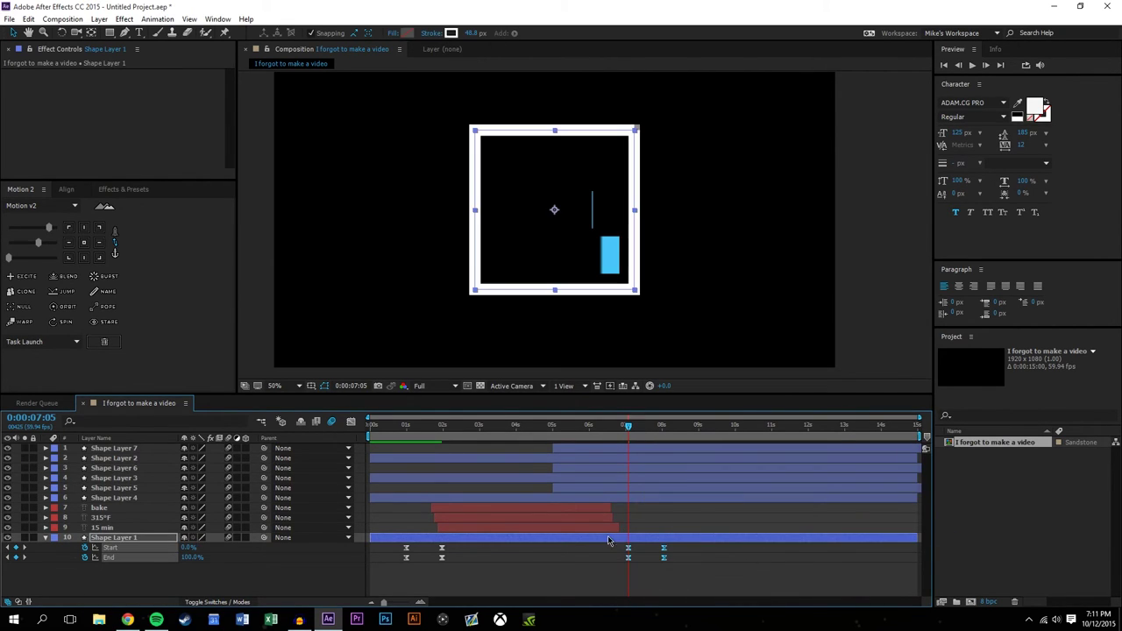
Move the reversed keyframes of Shape Layer 1 earlier so they end at about 0:00:07:11, and preview the square's exit.
drag(616, 551, 589, 550)
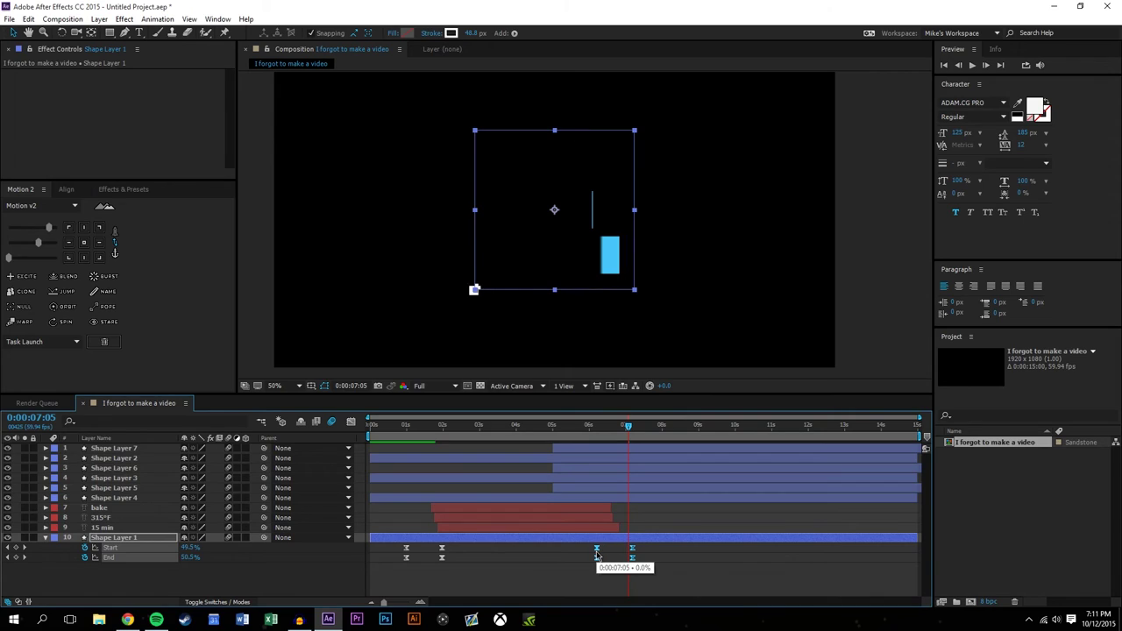
click(651, 522)
click(578, 430)
drag(579, 430, 505, 412)
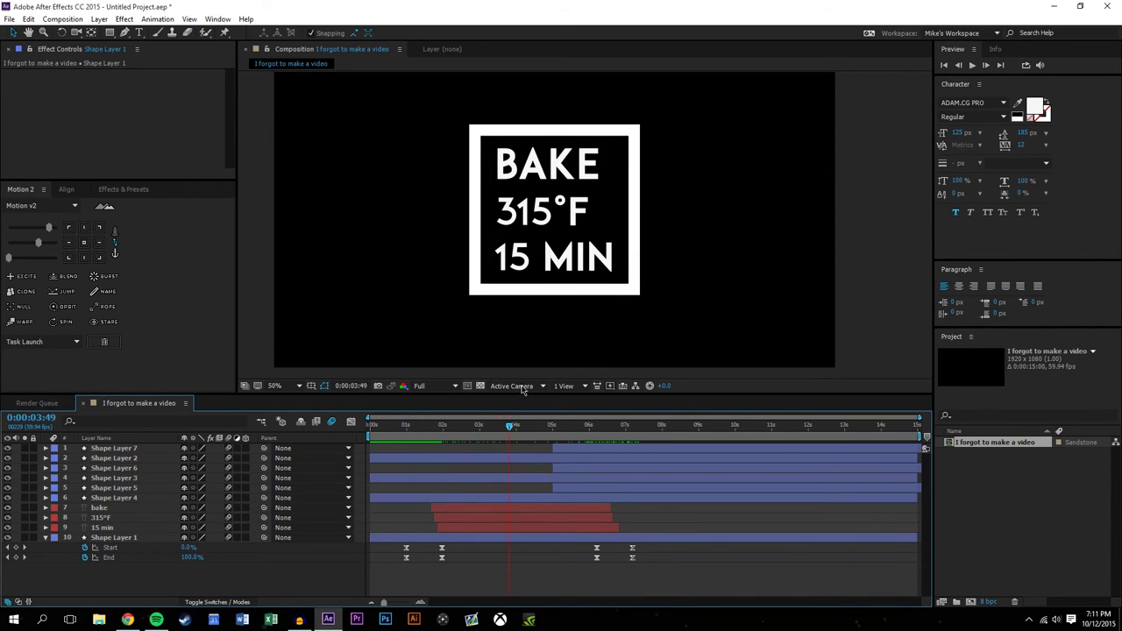
drag(615, 391, 580, 401)
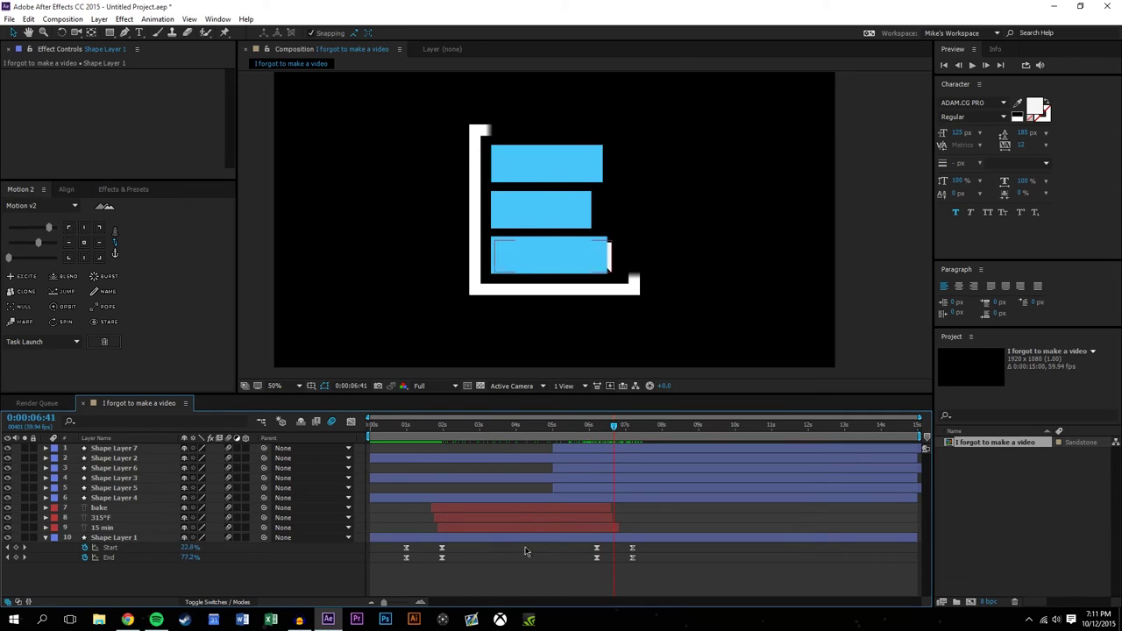
Set Shape Layer 1's Start and End to 100% on the last keyframes at 0:00:07:11, and preview the animation.
click(421, 602)
click(421, 602)
drag(613, 425, 673, 449)
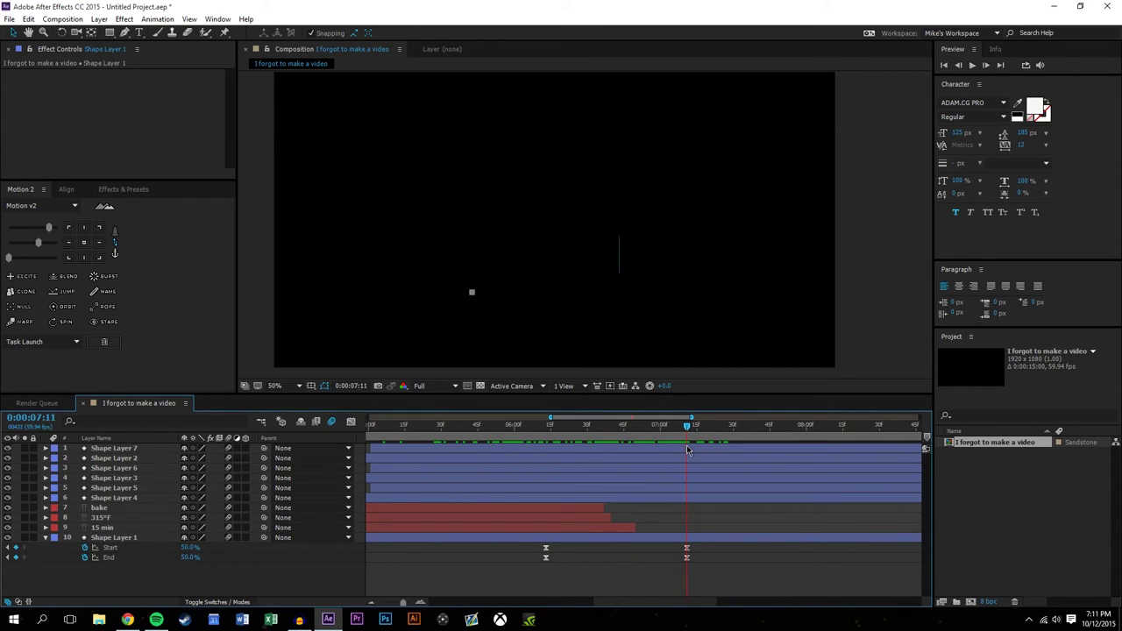
click(120, 537)
mouse_move(190, 547)
mouse_down()
mouse_move(221, 565)
mouse_move(194, 558)
mouse_move(211, 551)
mouse_up()
click(162, 579)
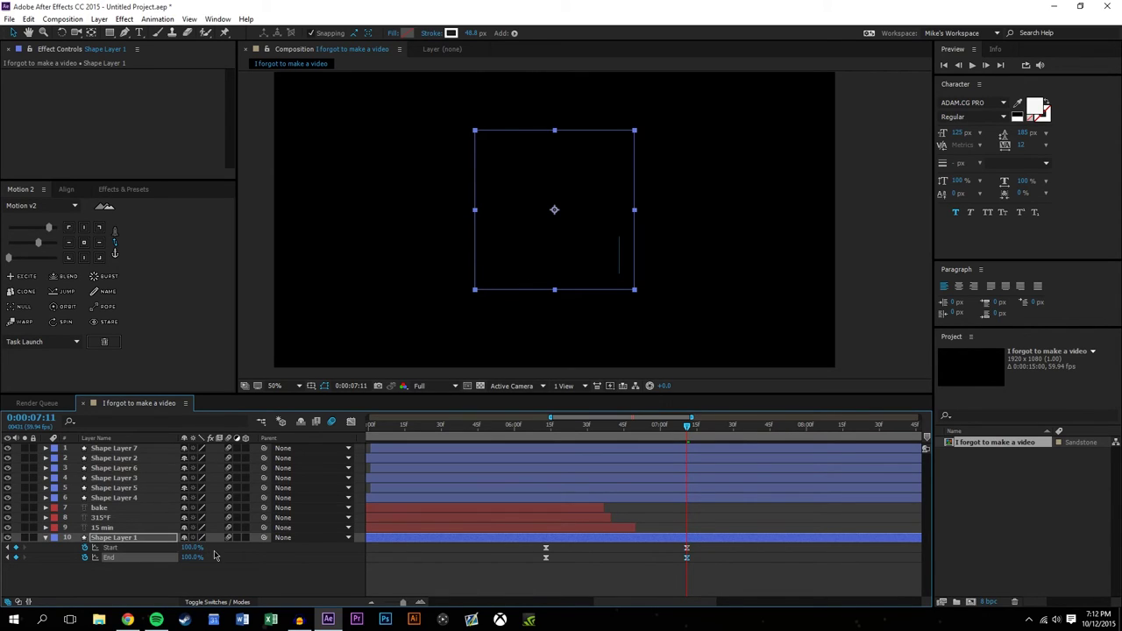
click(162, 579)
mouse_move(688, 427)
mouse_down()
mouse_move(572, 438)
mouse_move(764, 428)
mouse_move(548, 424)
mouse_move(684, 417)
mouse_up()
click(373, 604)
click(373, 604)
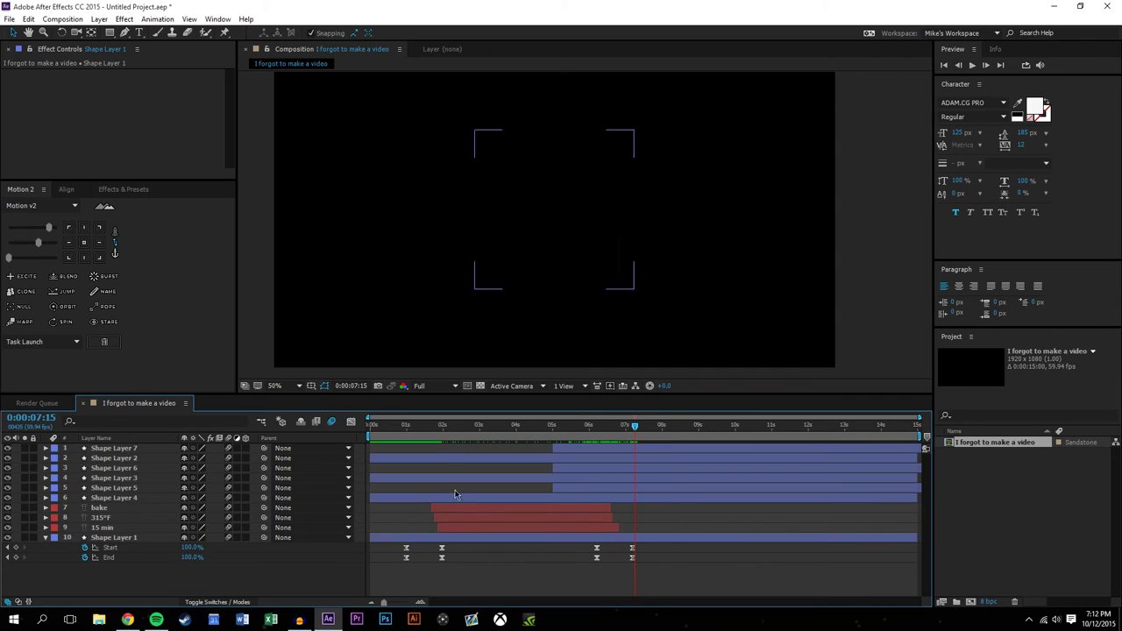
drag(397, 427, 487, 418)
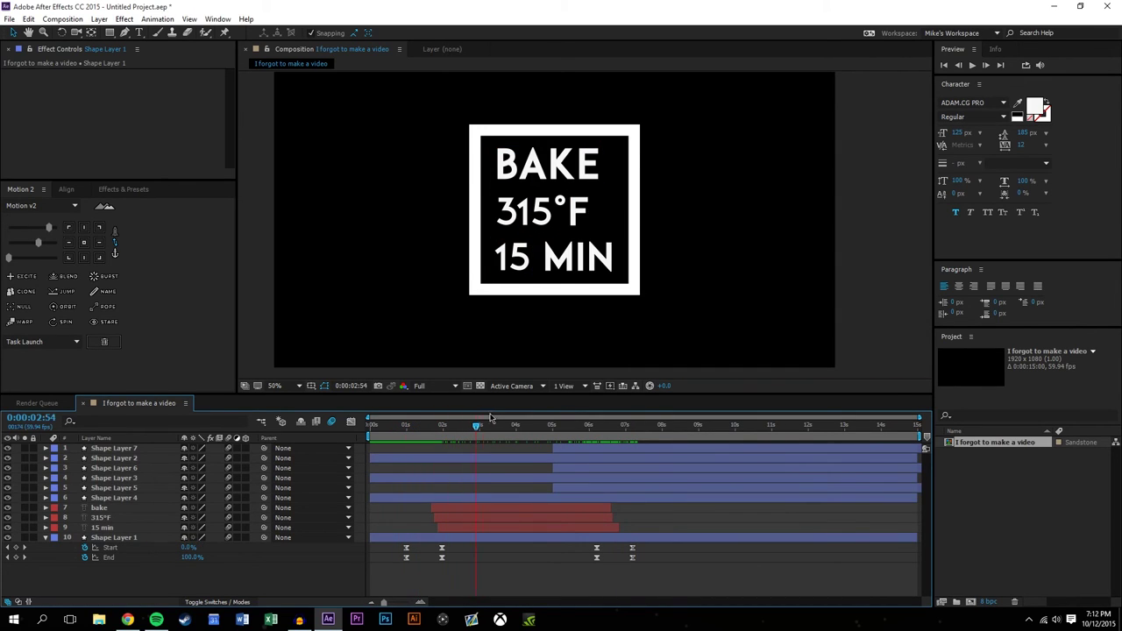
drag(579, 421, 443, 412)
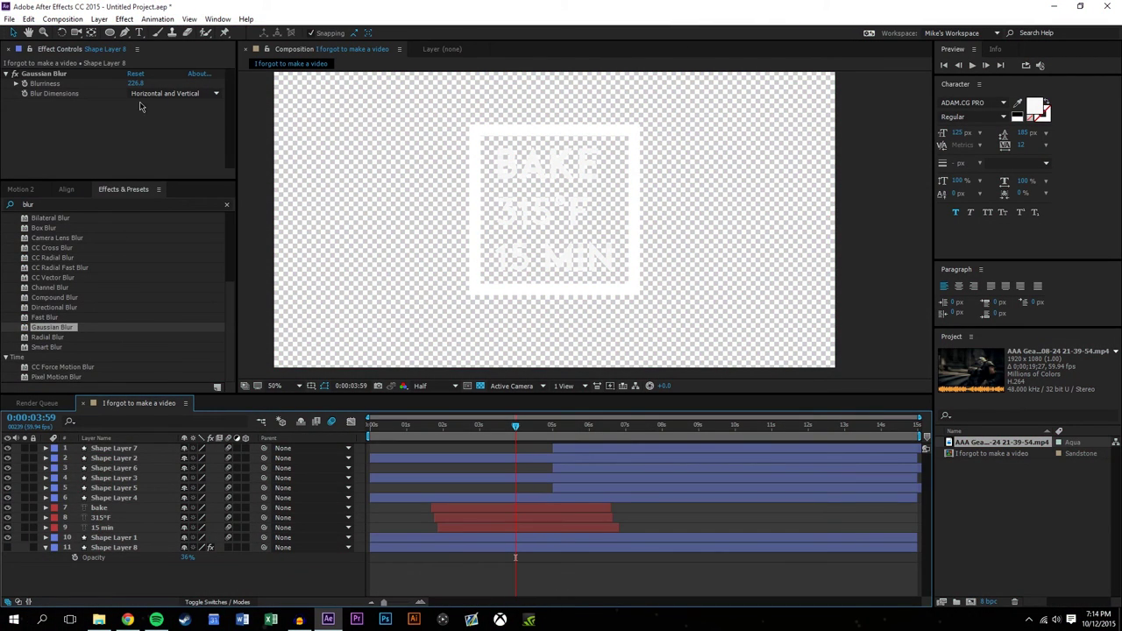
Add the composition to the render queue and set its custom output module format to QuickTime.
click(75, 24)
click(84, 117)
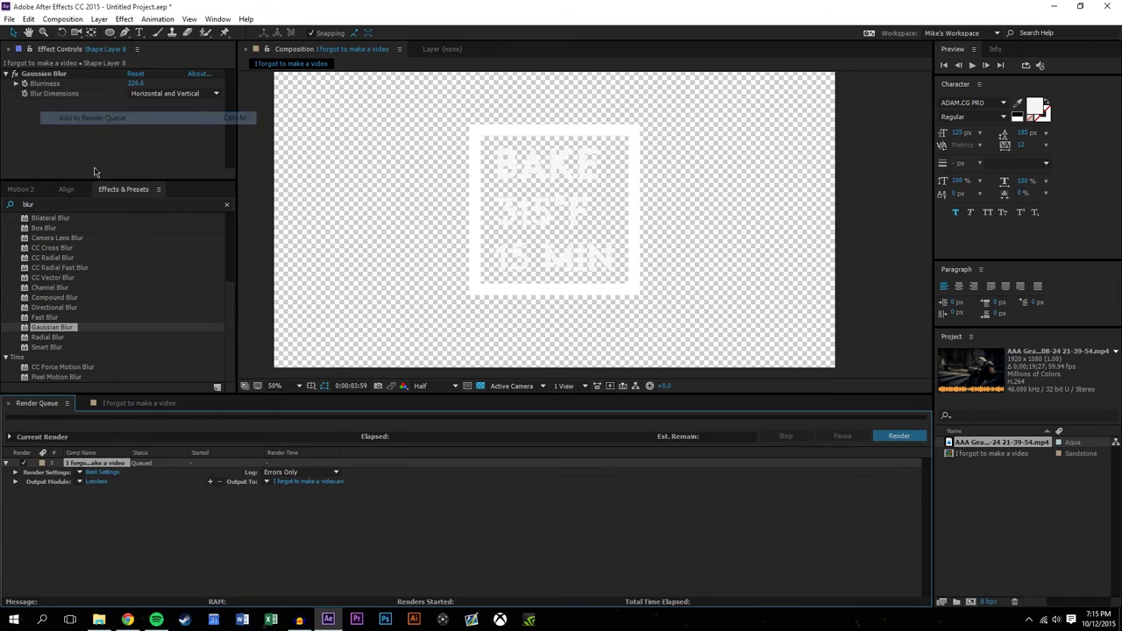
click(80, 484)
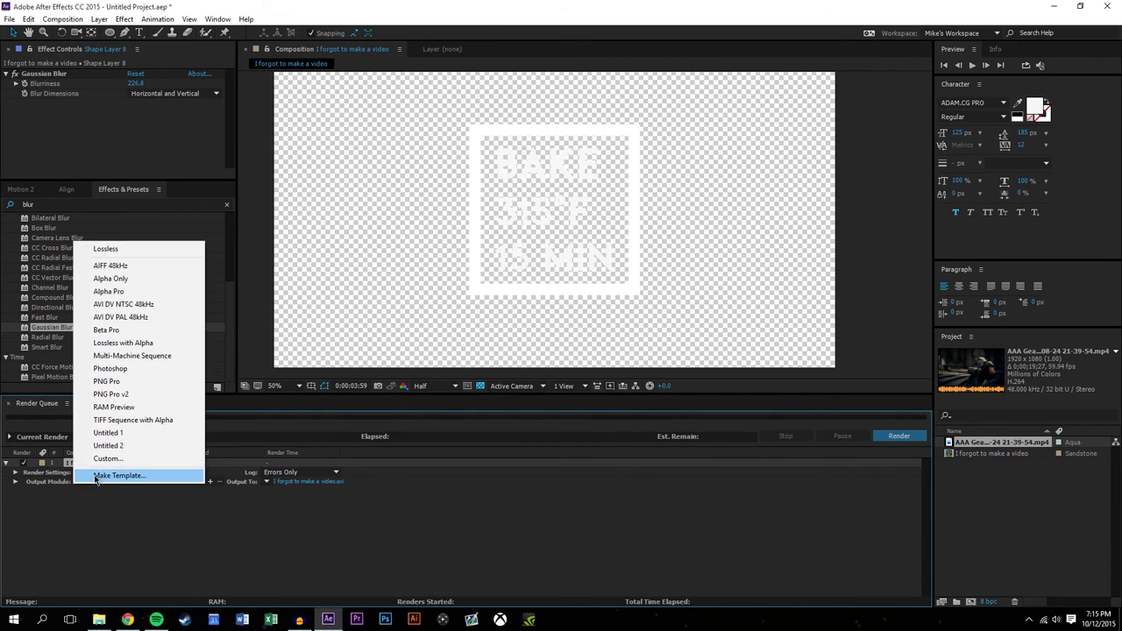
click(115, 460)
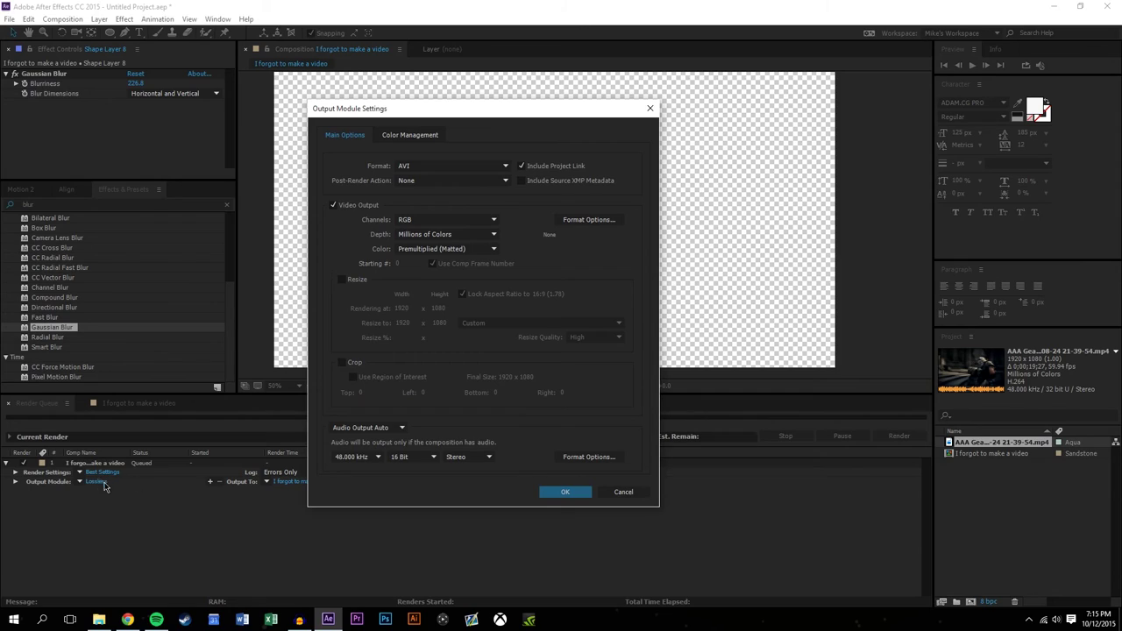
click(424, 166)
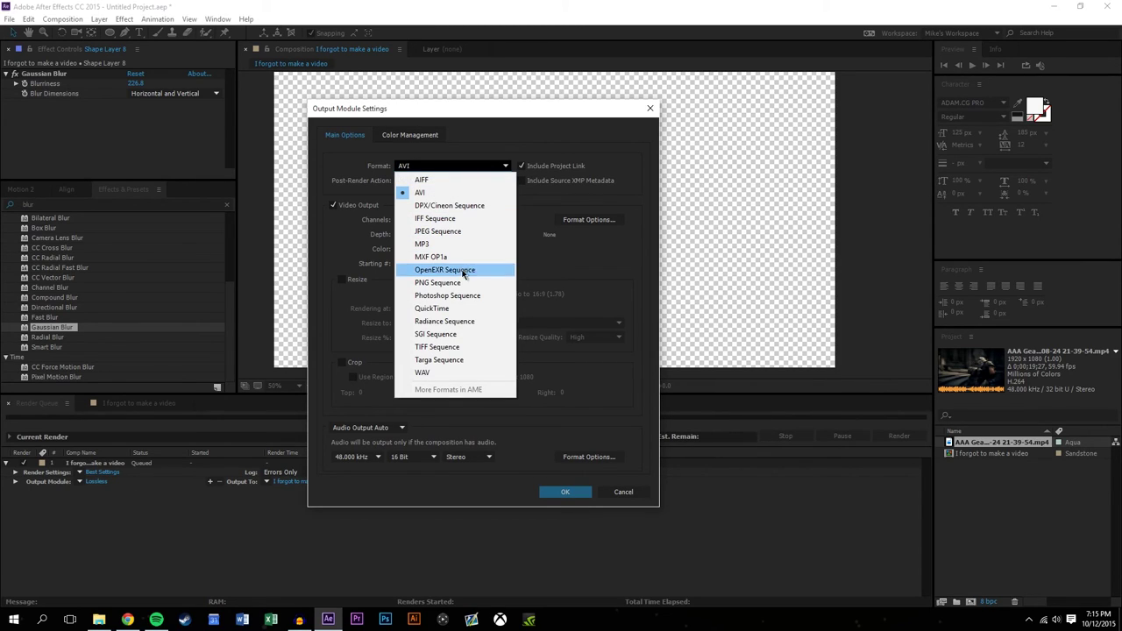
click(460, 308)
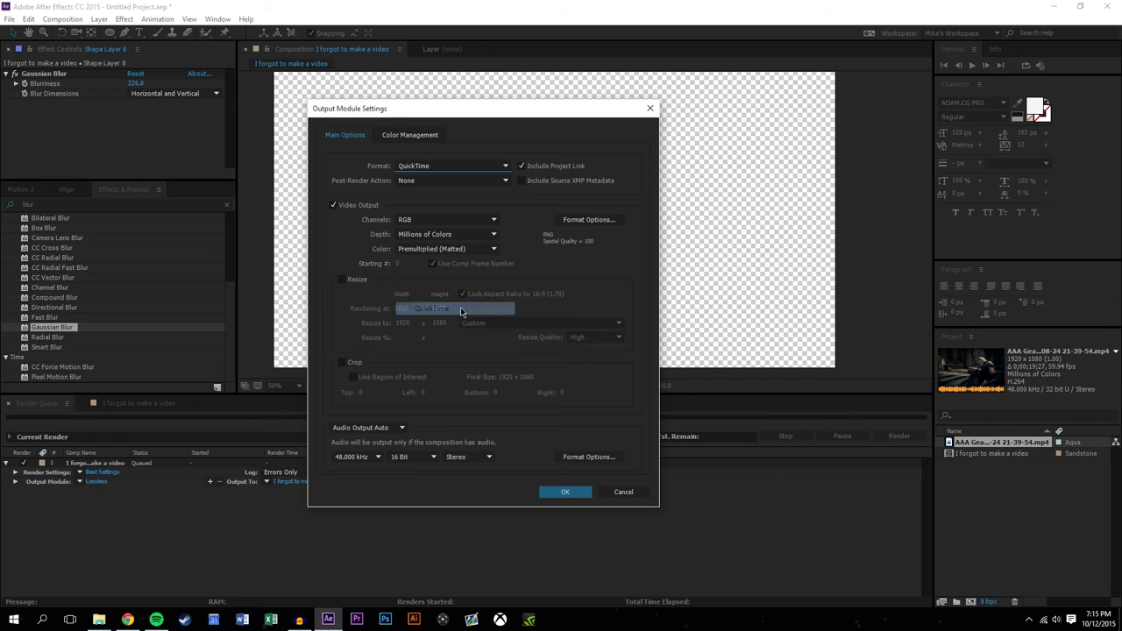
Set the QuickTime output to RGB + Alpha channels with the PNG codec, and start rendering the composition.
click(604, 222)
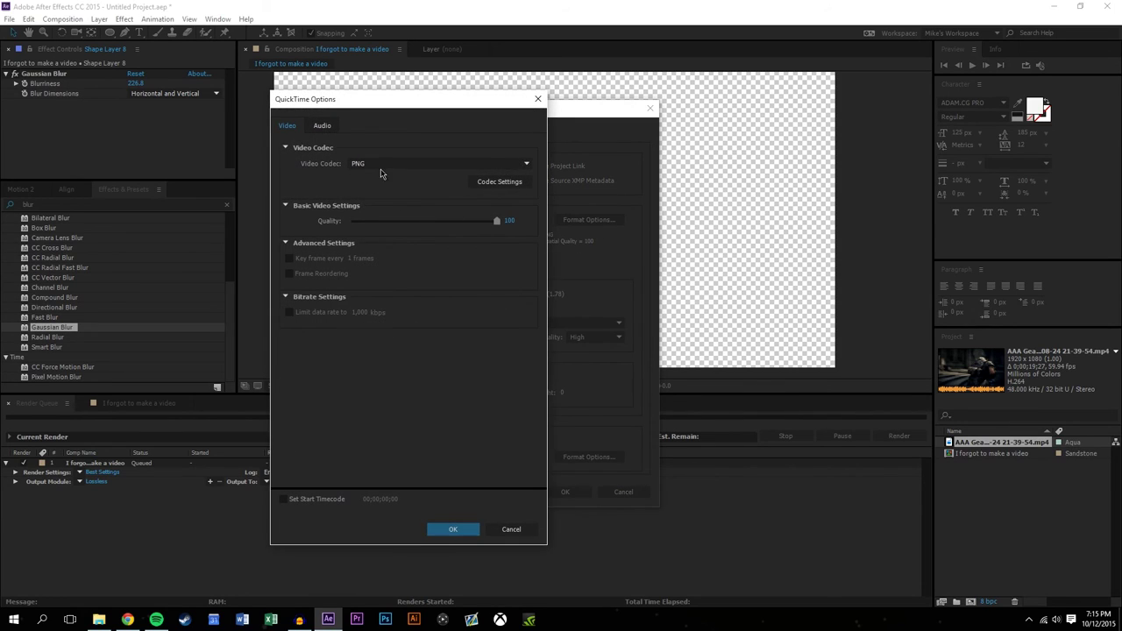
click(452, 528)
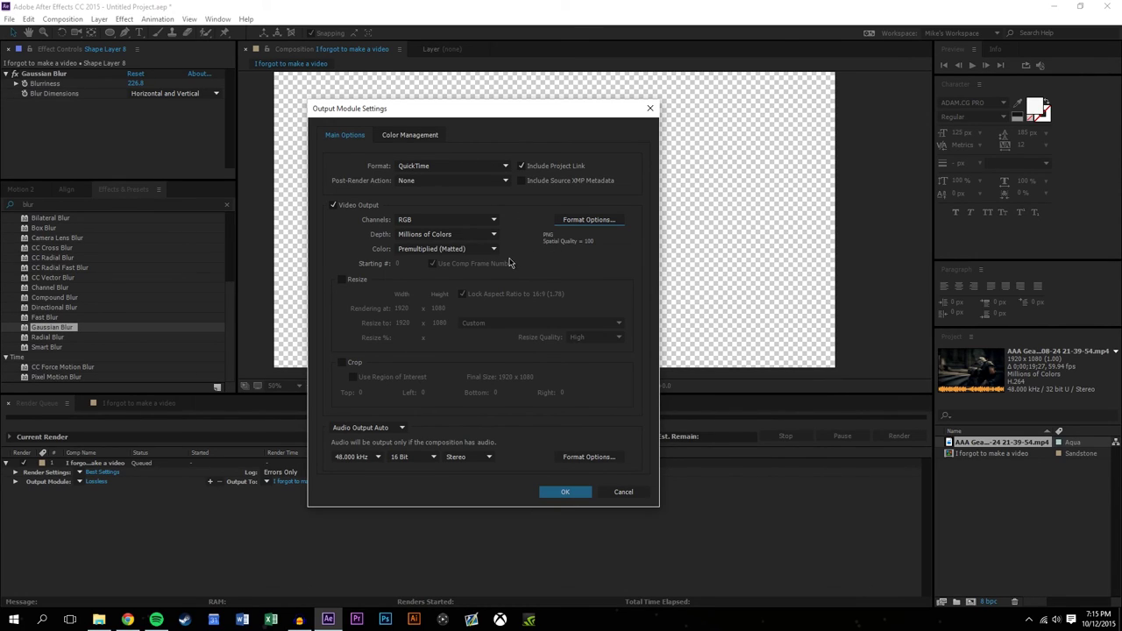
click(412, 220)
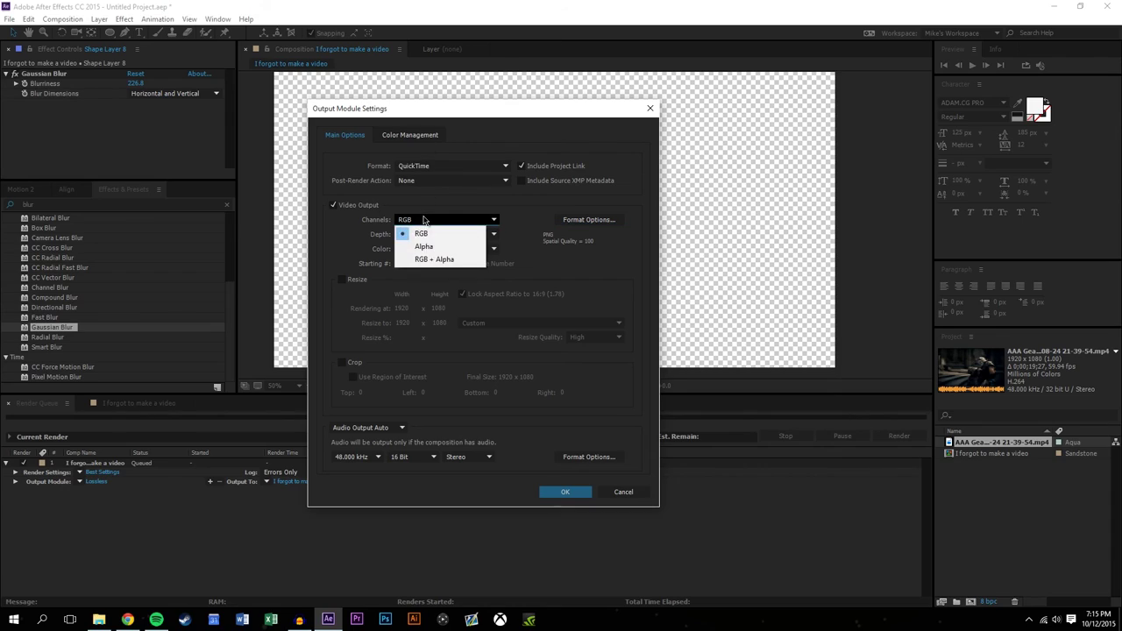
click(436, 259)
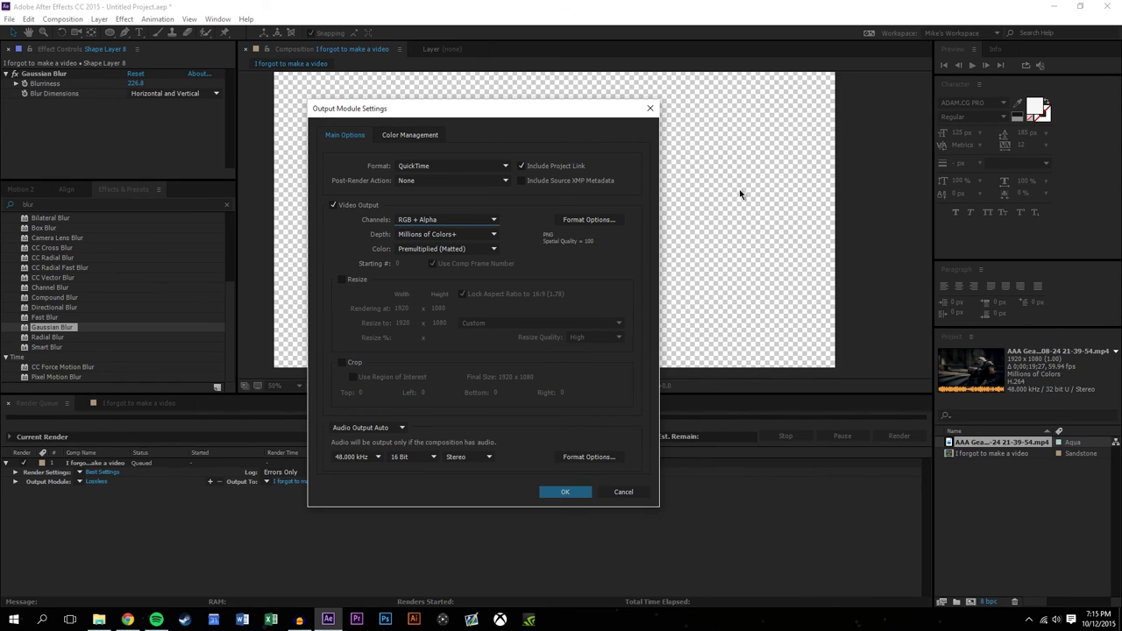
drag(594, 114, 345, 167)
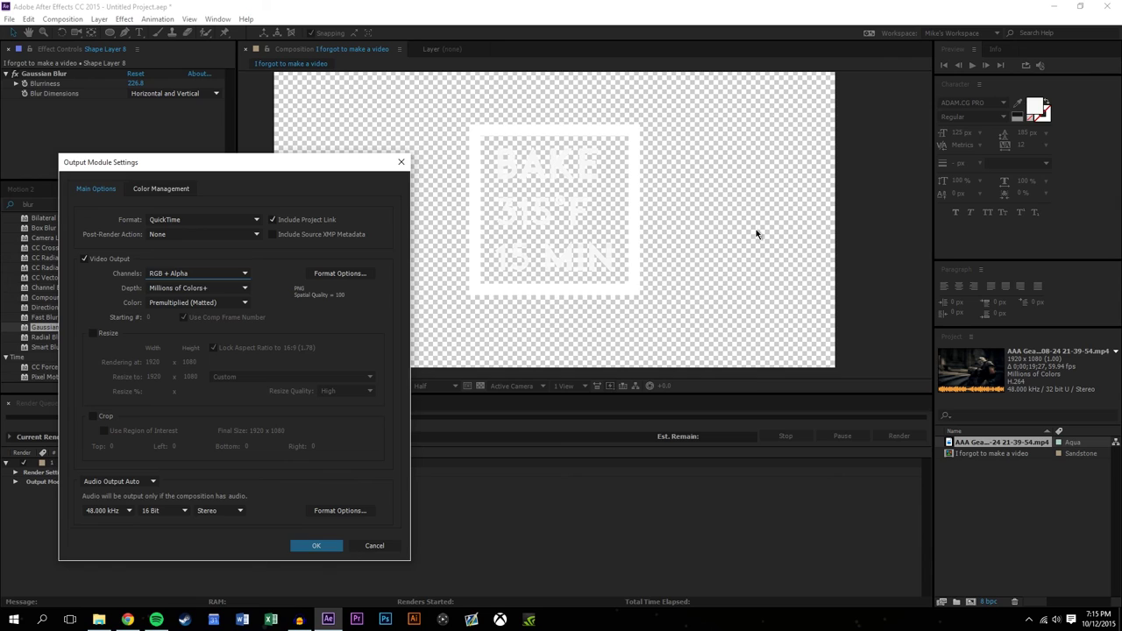
drag(281, 163, 504, 117)
click(537, 493)
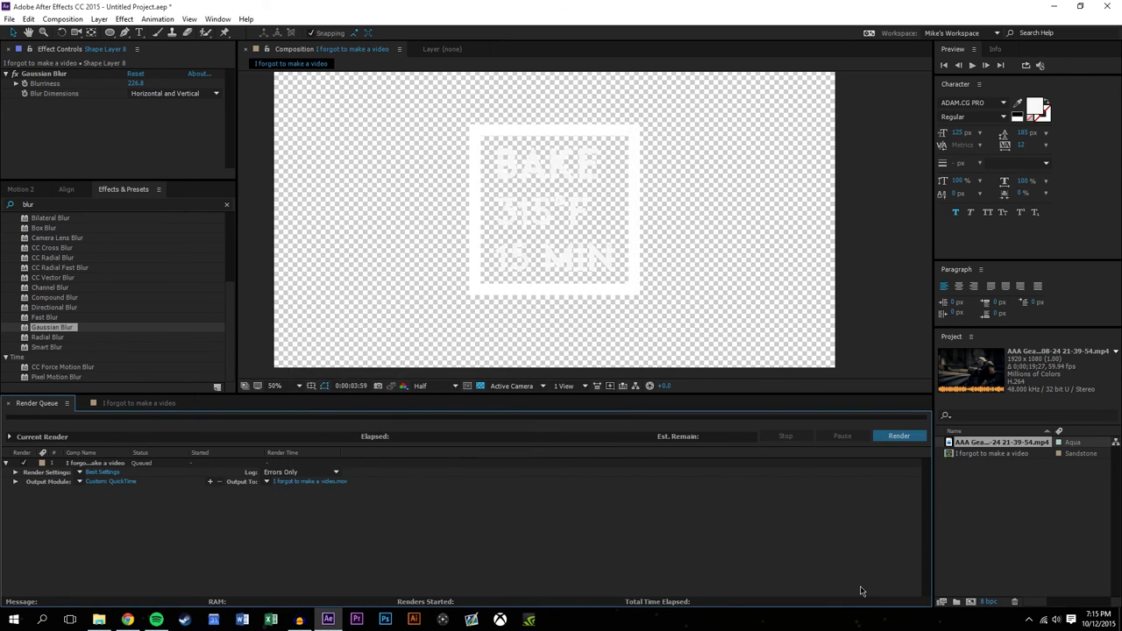
click(903, 438)
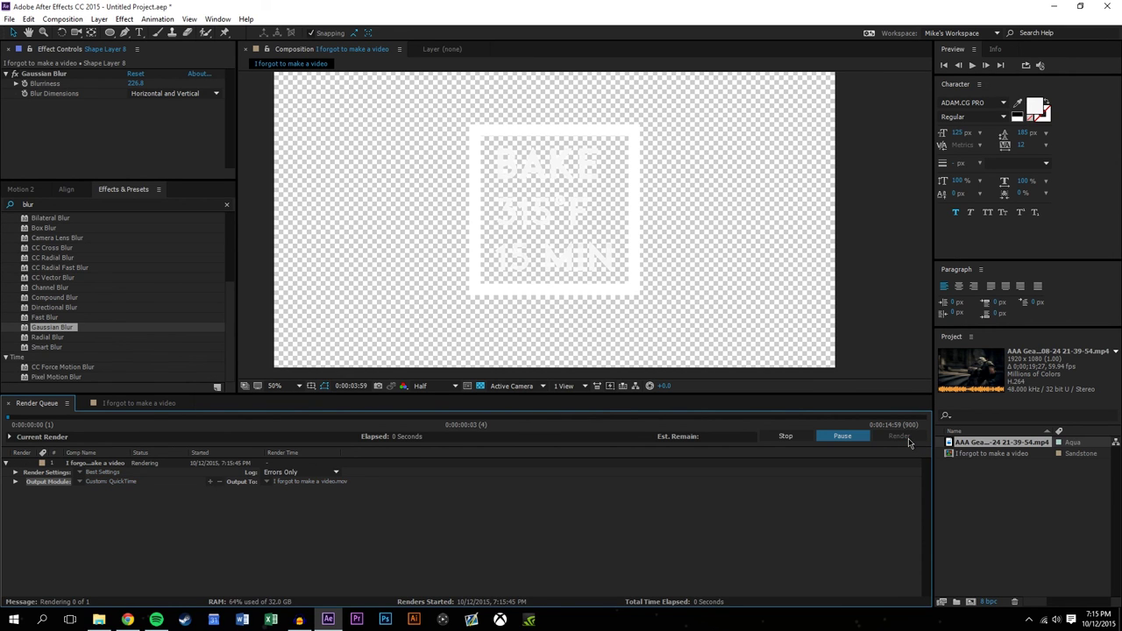